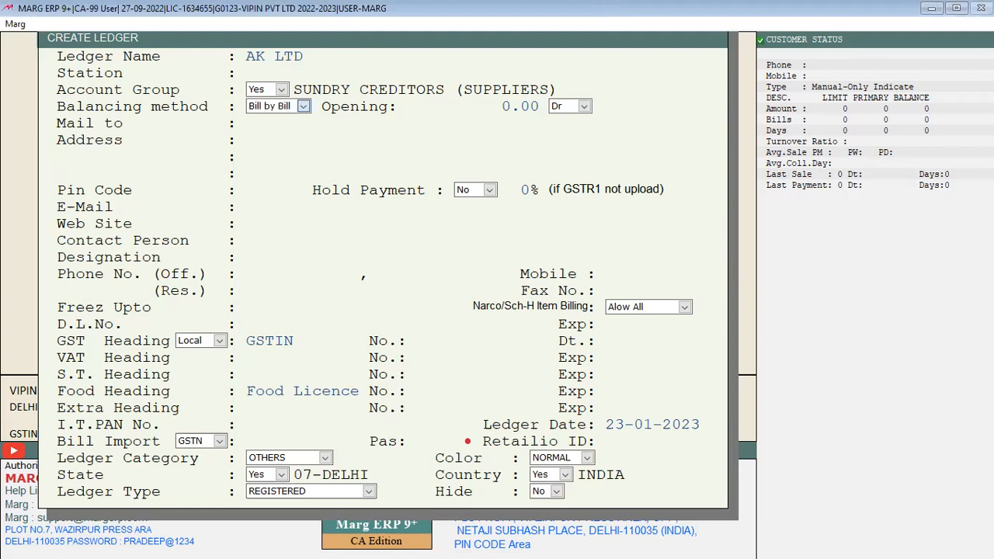
- List the balancing method options of the AK LTD supplier ledger and leave the form without saving
key(space)
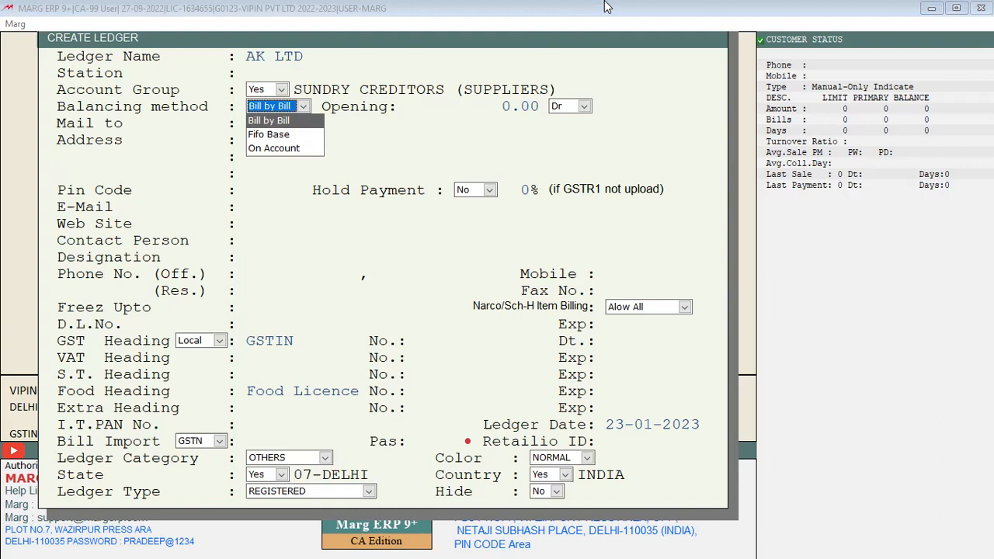
key(Escape)
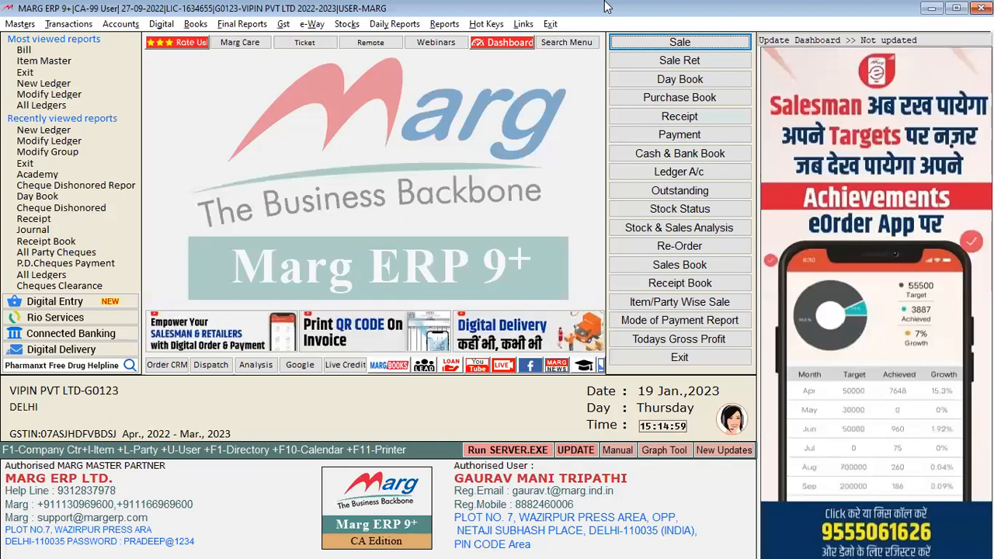
- Start a ledger named RENT under EXPENSES (Indirect) (Admin. Expenses), advance to its opening balance, and discard the form
key(Down)
key(Down)
key(Down)
key(Down)
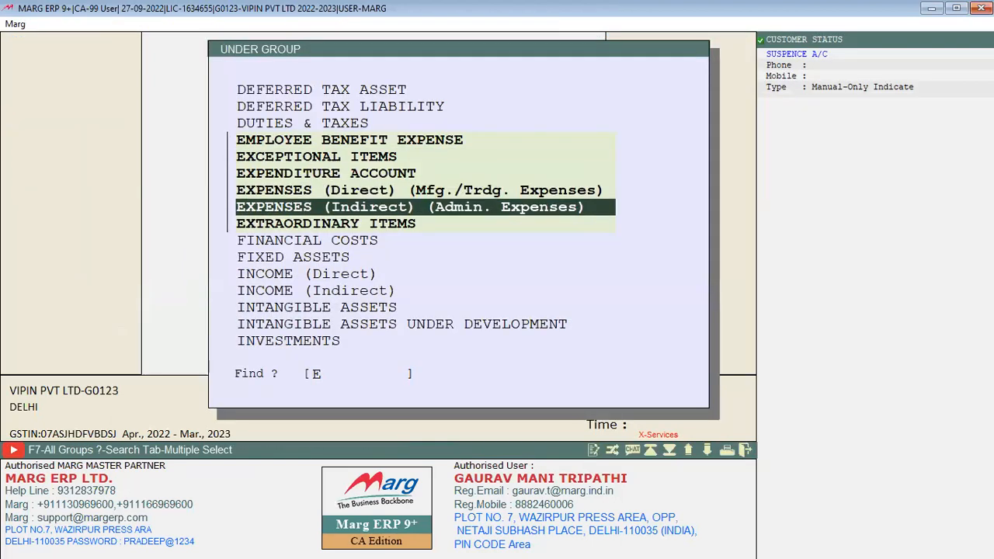
key(Return)
text(RE)
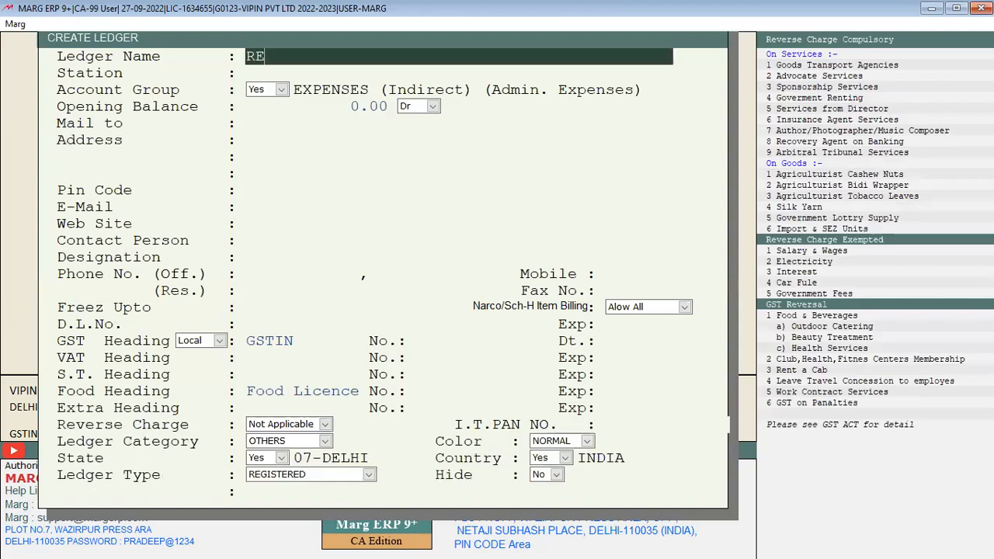
text(NT)
key(Return)
key(Return)
key(Return)
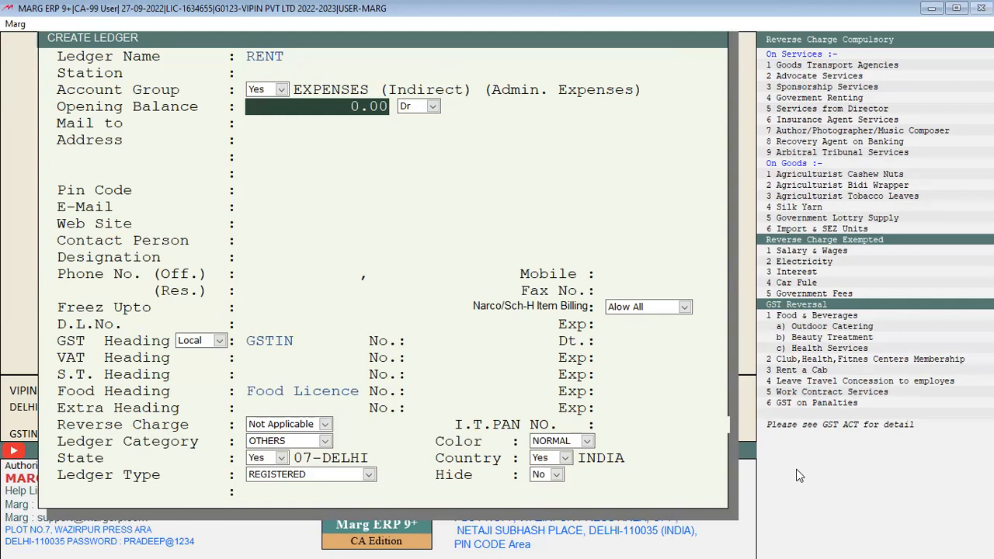
key(Escape)
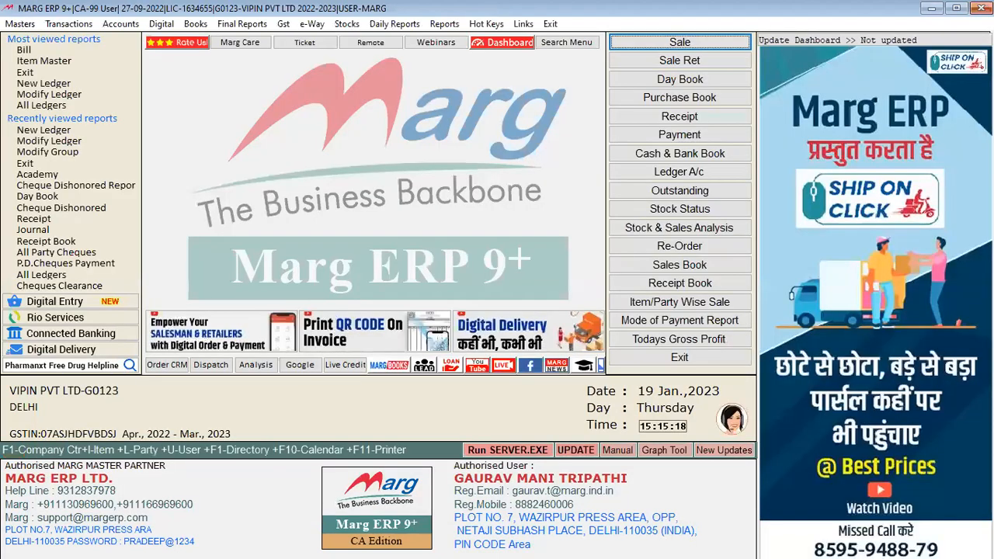
- Start a new ledger named AK LTD under SUNDRY CREDITORS (SUPPLIERS) with Bill by Bill as the balancing method
key(alt)
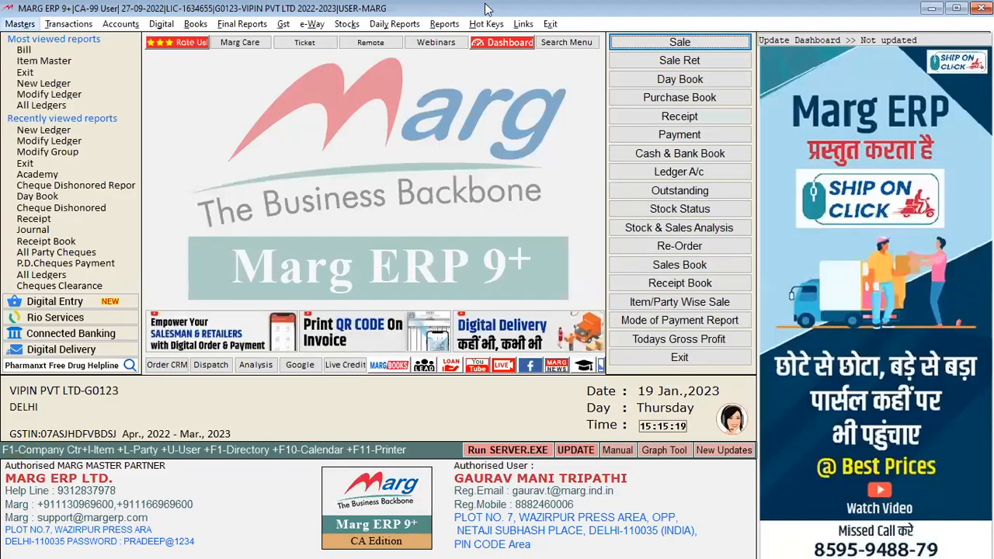
key(Return)
key(Return)
key(Return)
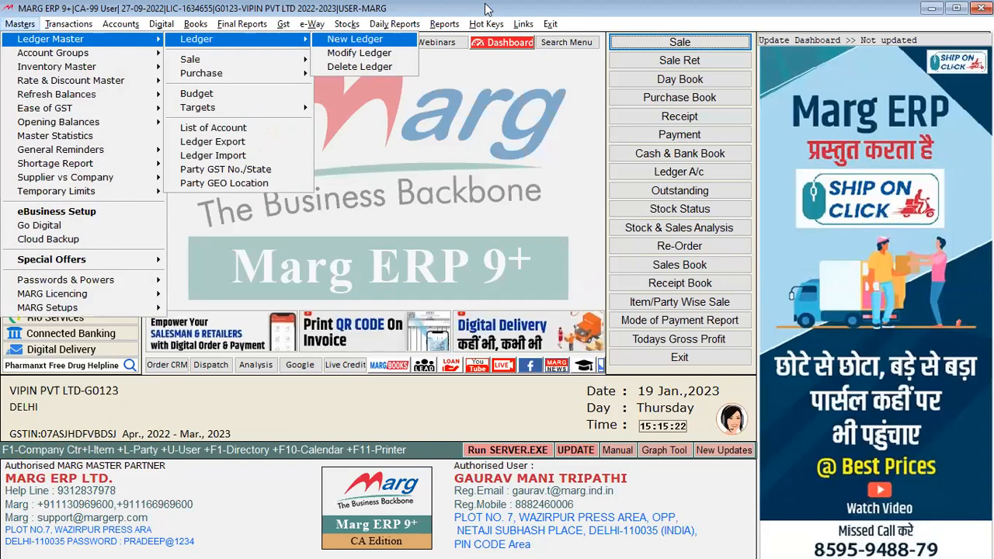
key(Return)
key(Return)
text(AK LTD)
key(Return)
key(Return)
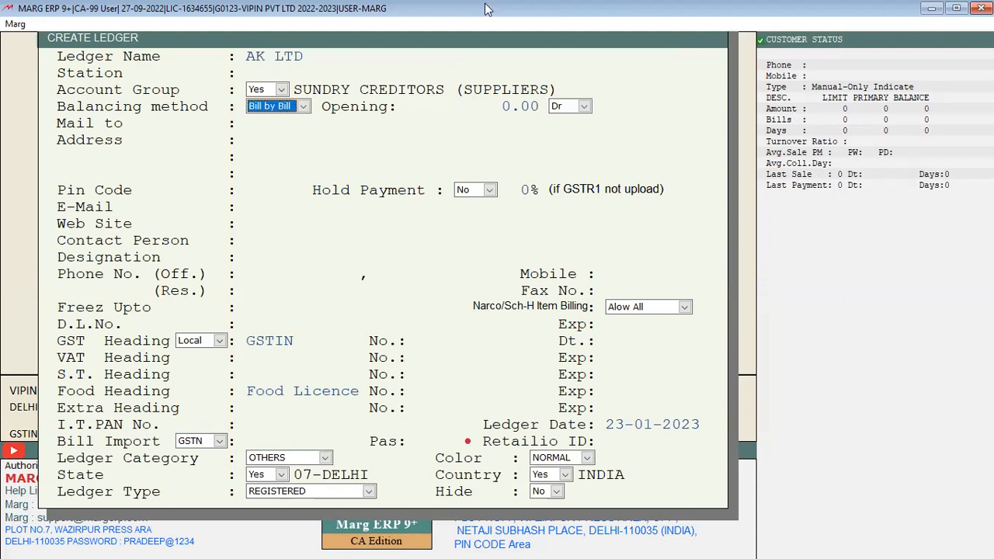
key(Return)
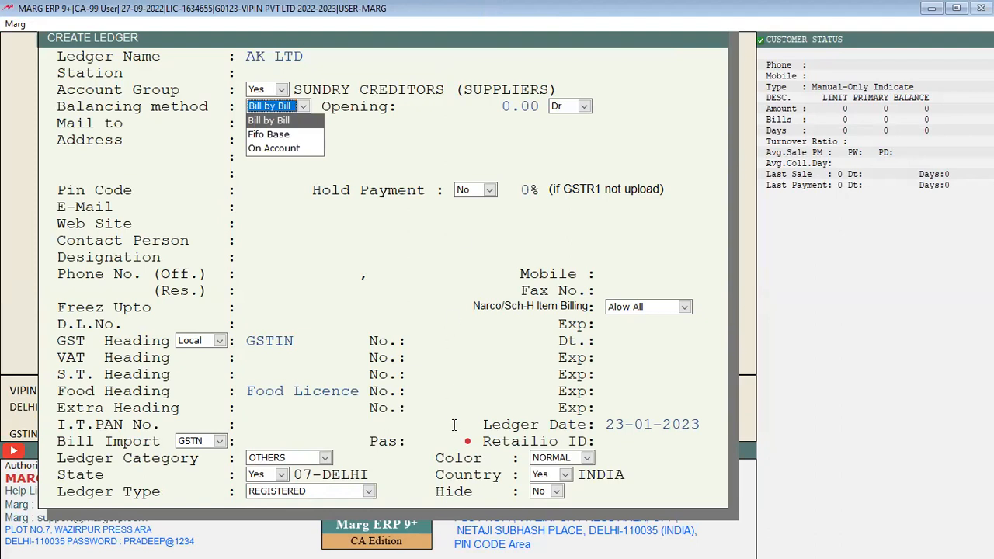
key(Return)
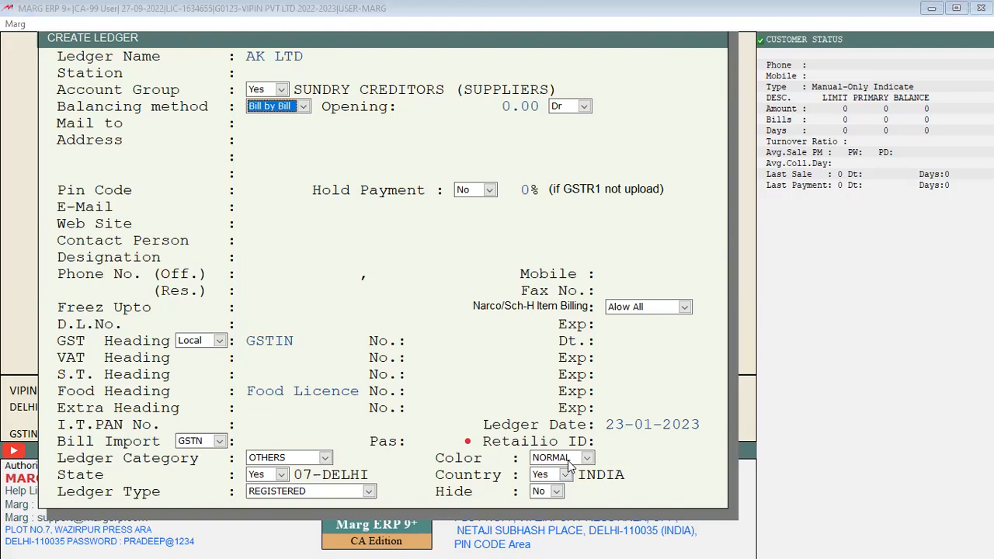
- Switch to the Word document and enter "MR A- APRIL – 2000- SALE" on the blank page after the GROUP notes
key(alt+Tab)
key(Down)
key(Down)
key(Down)
key(Down)
key(Down)
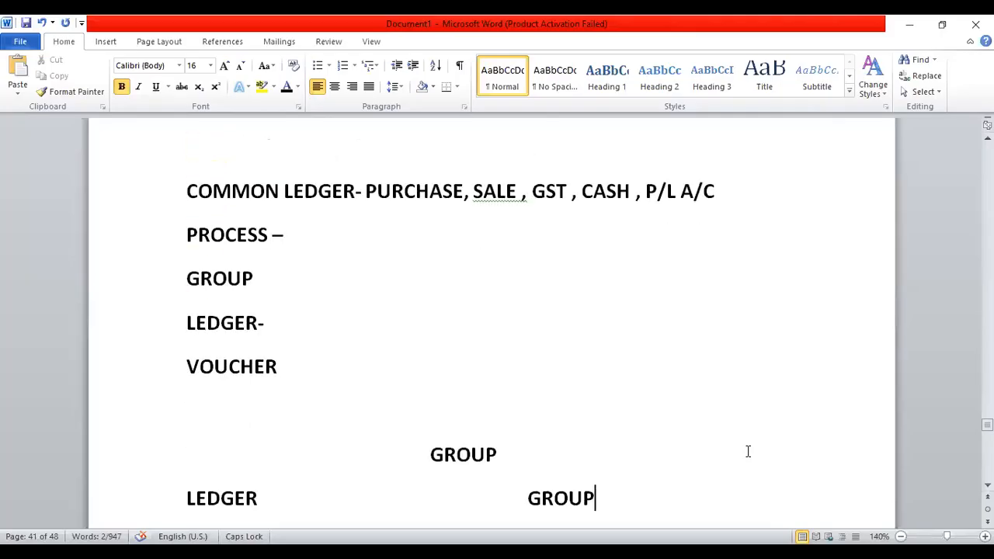
key(Down)
key(Down)
key(Down)
key(Down)
key(Down)
key(Down)
key(Down)
key(Down)
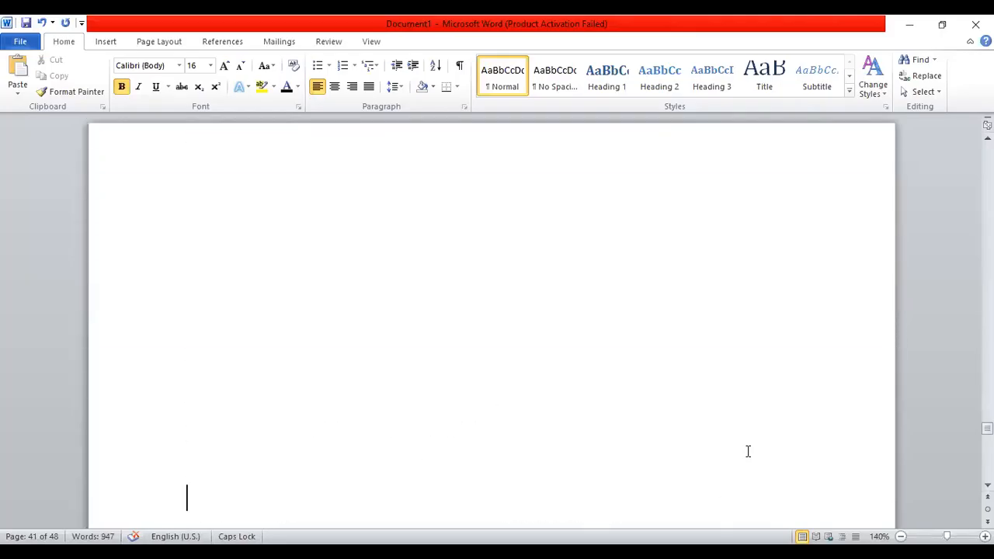
text(MR )
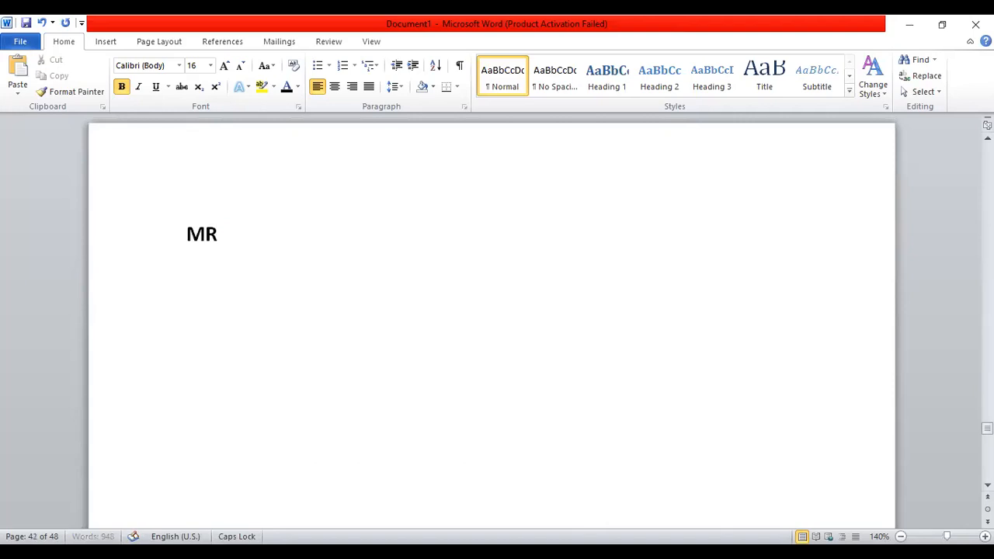
text(A-  APRIL -)
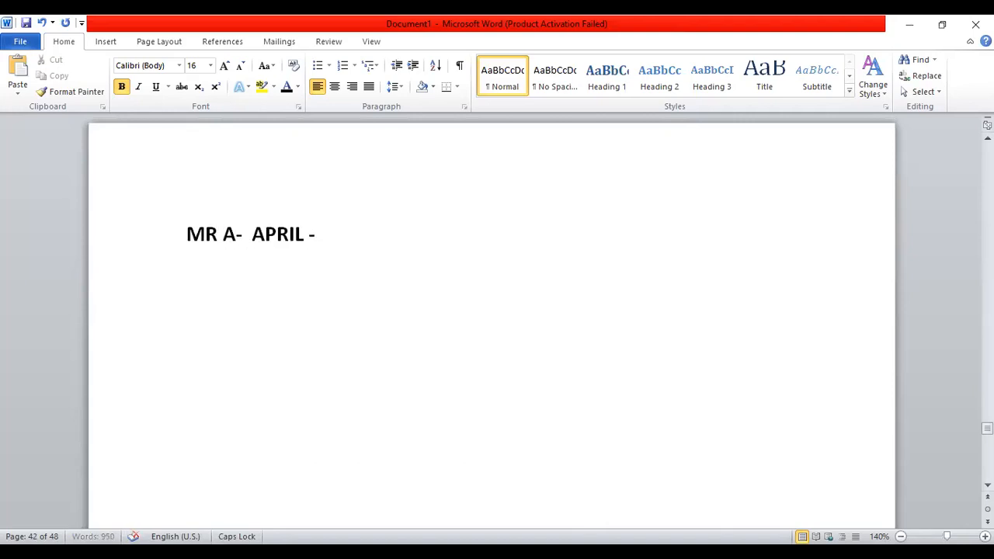
text( 2000- SA)
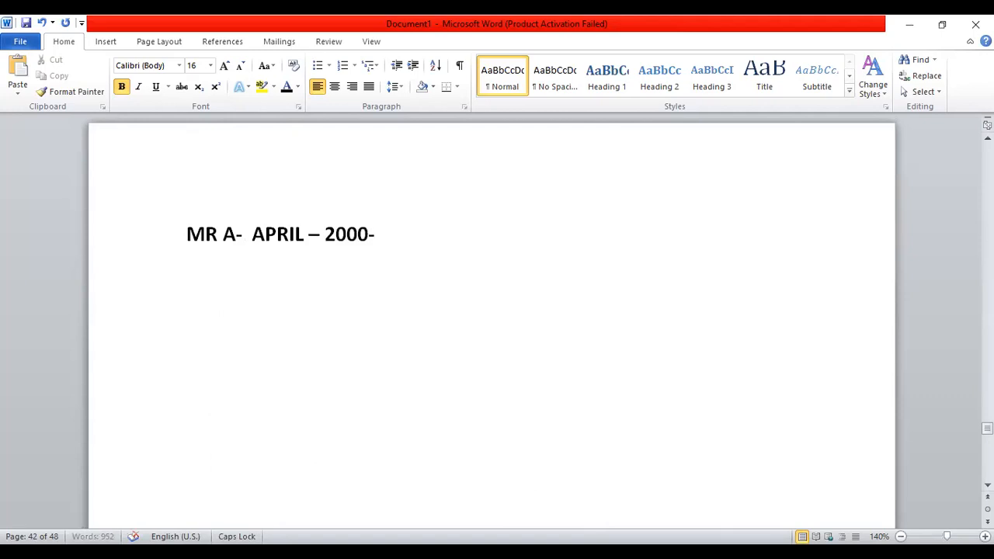
text(LE)
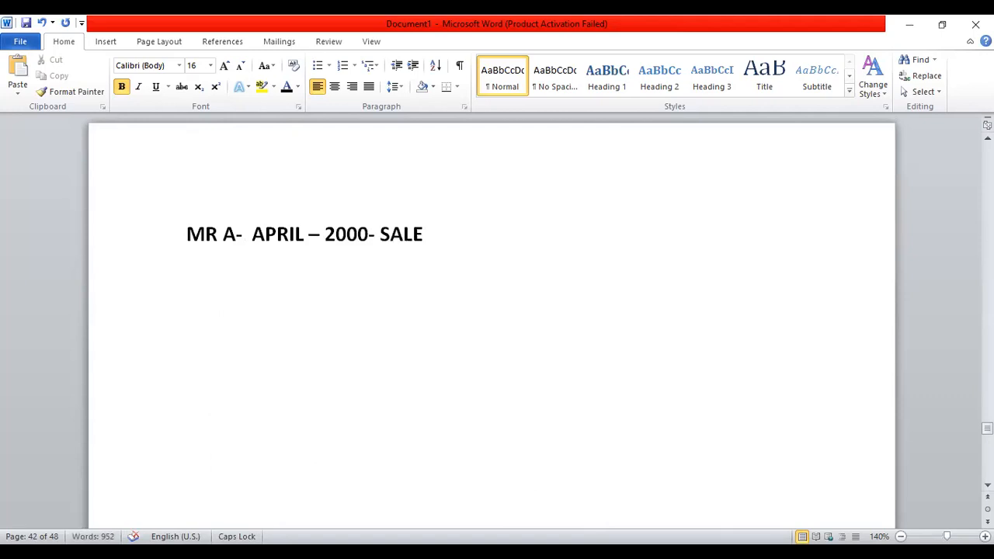
- Add the heading "BILL BY BILL" on its own line above the MR A sale entry
click(192, 208)
key(Return)
text(BILL BY BILL)
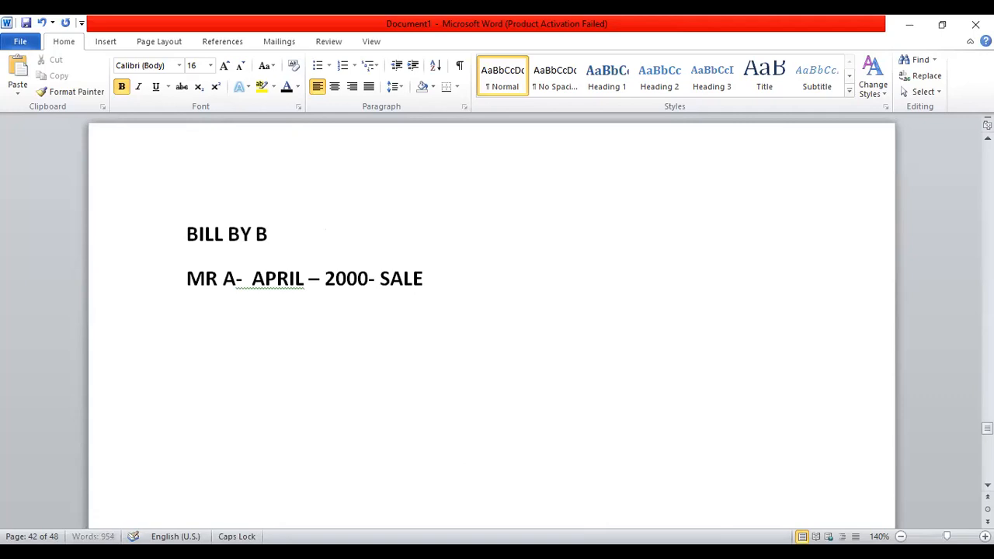
- Append "- NEW REF-001" to the end of the MR A sale line
click(446, 277)
text(-)
text( NEW)
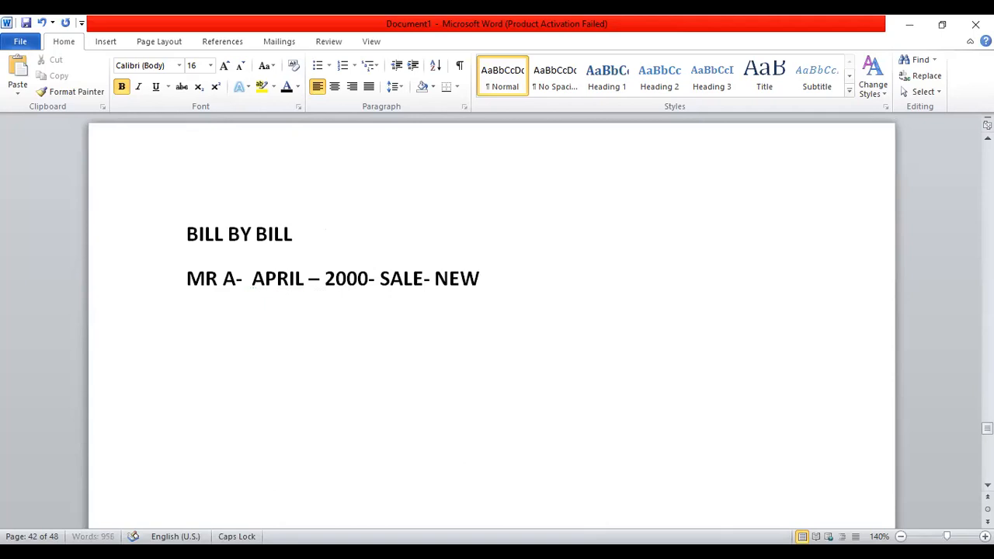
text( REF-001)
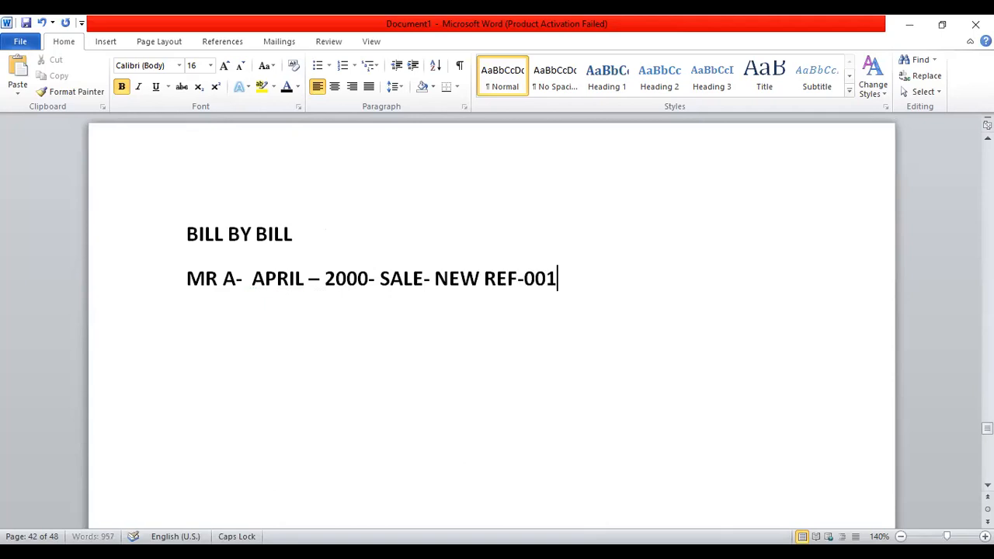
key(shift+Down)
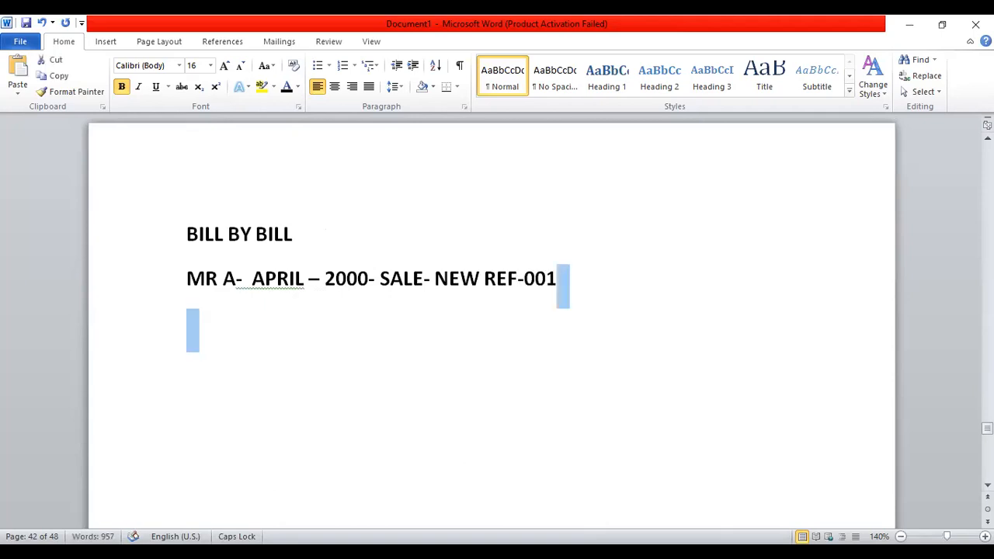
key(Up)
- Duplicate the MR A sale line directly below itself and change the copy's reference to REF-002
click(188, 277)
drag(187, 276, 675, 292)
key(ctrl+c)
click(609, 291)
key(Return)
key(ctrl+v)
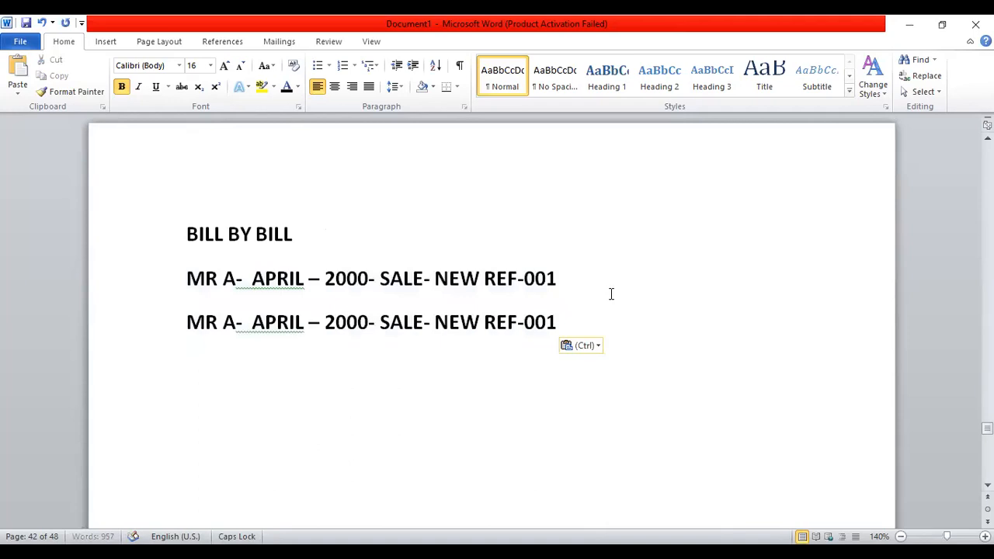
click(562, 322)
key(BackSpace)
text(2)
- Paste a third MR A sale line below the second one and change its reference to REF-003
key(Return)
key(ctrl+v)
click(563, 360)
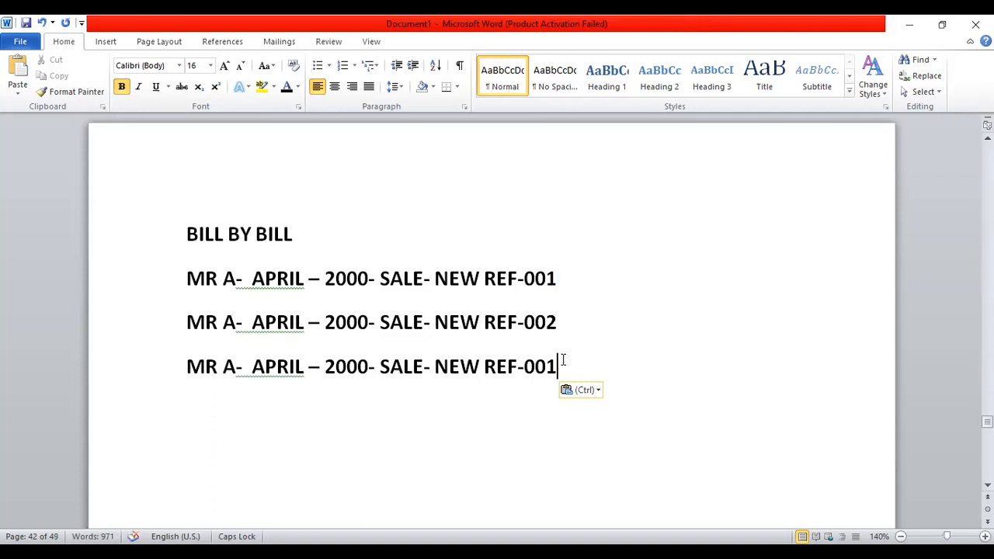
key(BackSpace)
text(3)
- Append the amounts 10000, 20000 and 20000 to the REF-001, REF-002 and REF-003 lines respectively
click(557, 278)
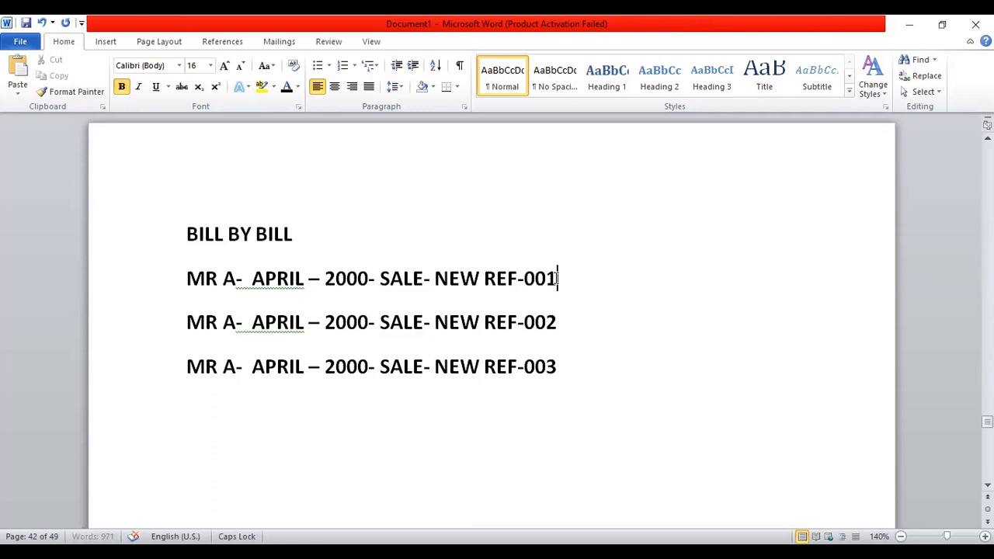
text(- 10000)
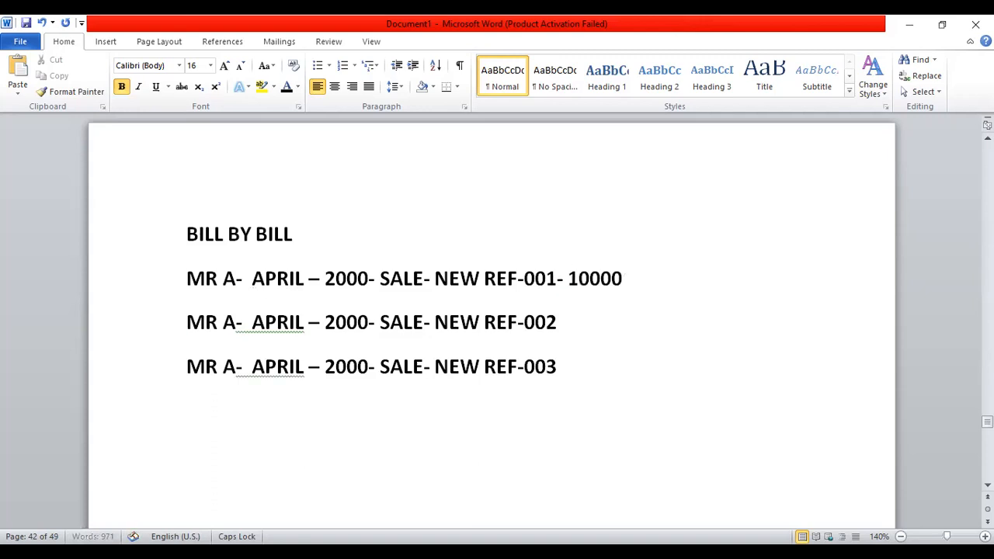
key(Down)
text(- 20000)
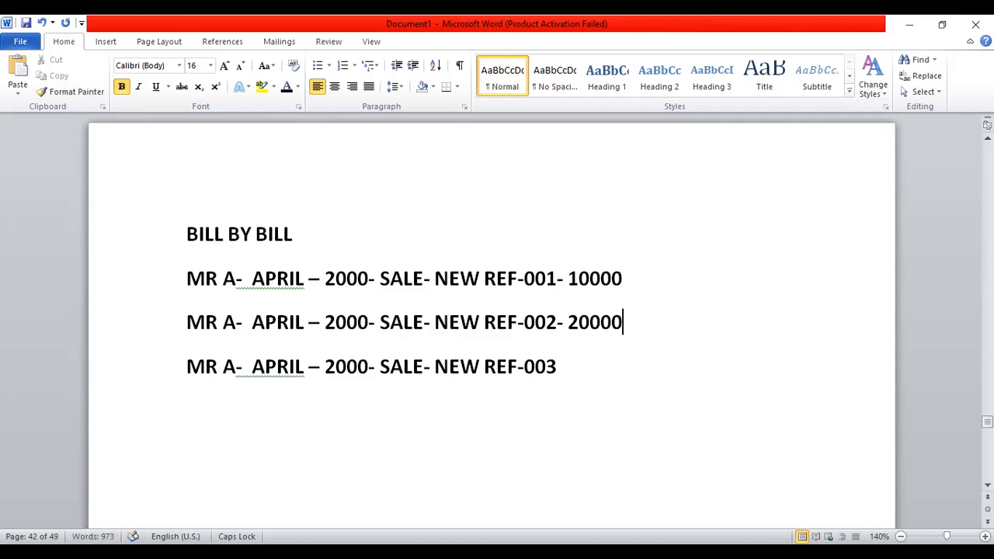
text(- 2)
key(BackSpace)
text(20000)
- Add the line "O/S BAL" below the REF-003 entry, followed by the line "MR A- 50000"
key(Return)
text(O)
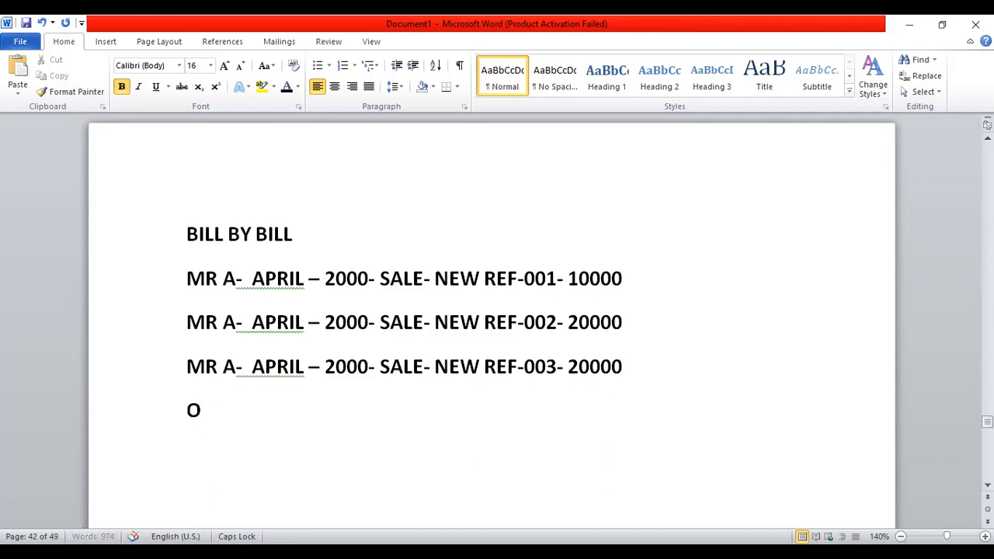
text(/S BAL)
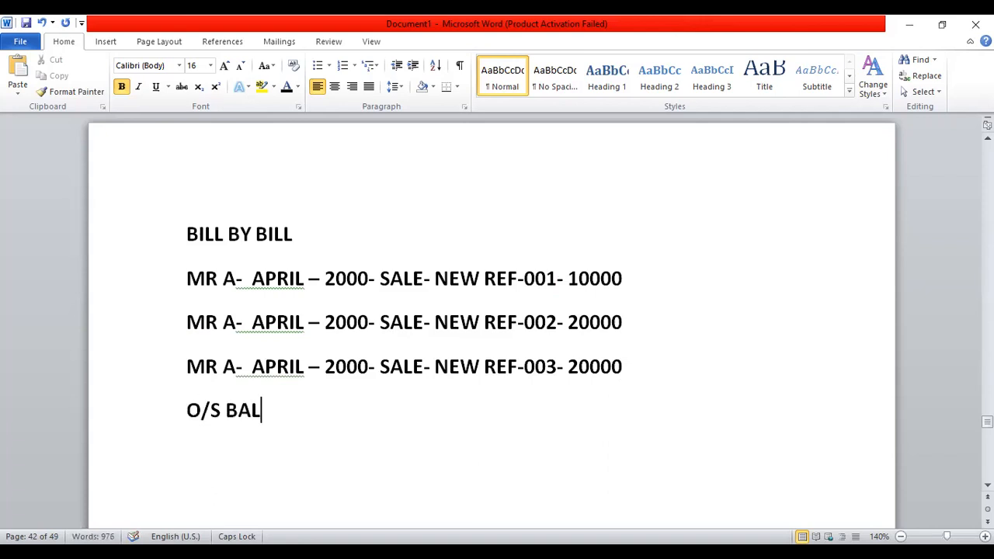
key(Return)
key(Return)
key(Up)
key(Up)
key(Down)
text(MR A- )
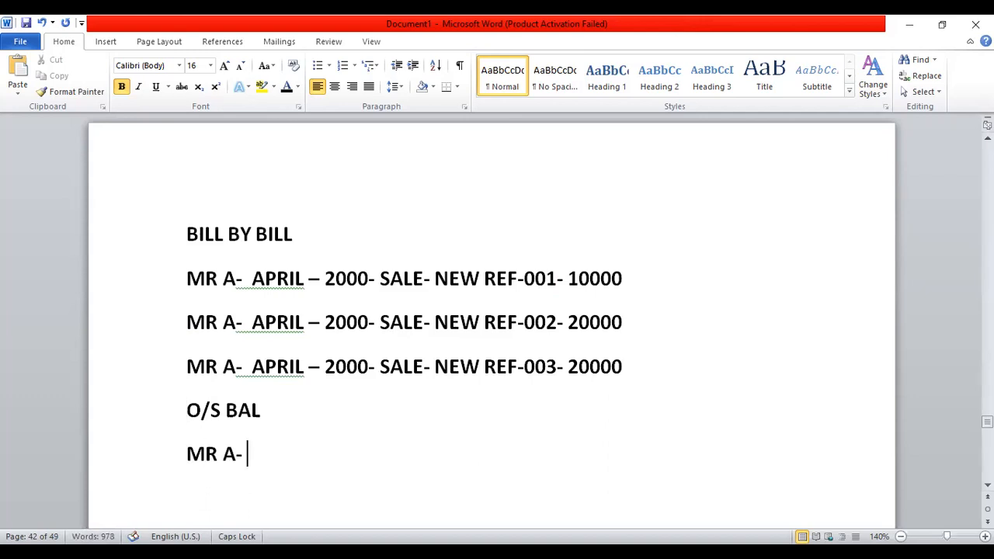
text(50000)
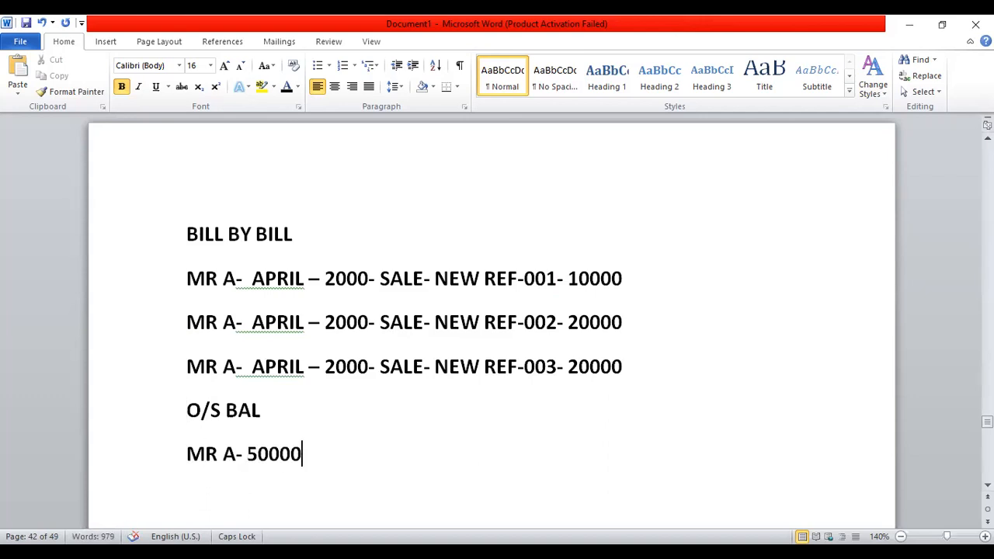
- Copy the three MR A sale lines with their amounts to the space below "MR A- 50000"
key(Return)
key(Return)
key(Return)
key(Return)
drag(184, 156, 591, 251)
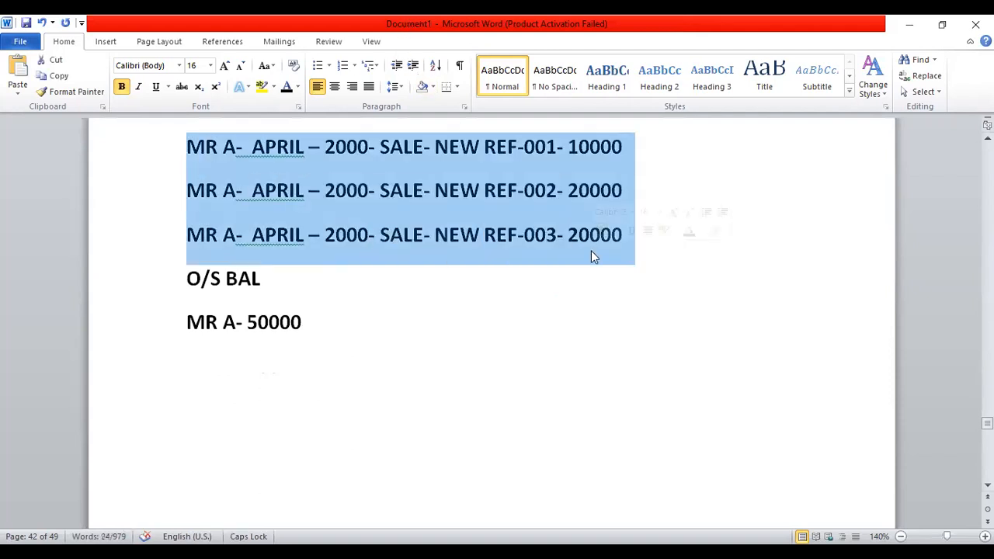
click(376, 312)
key(Down)
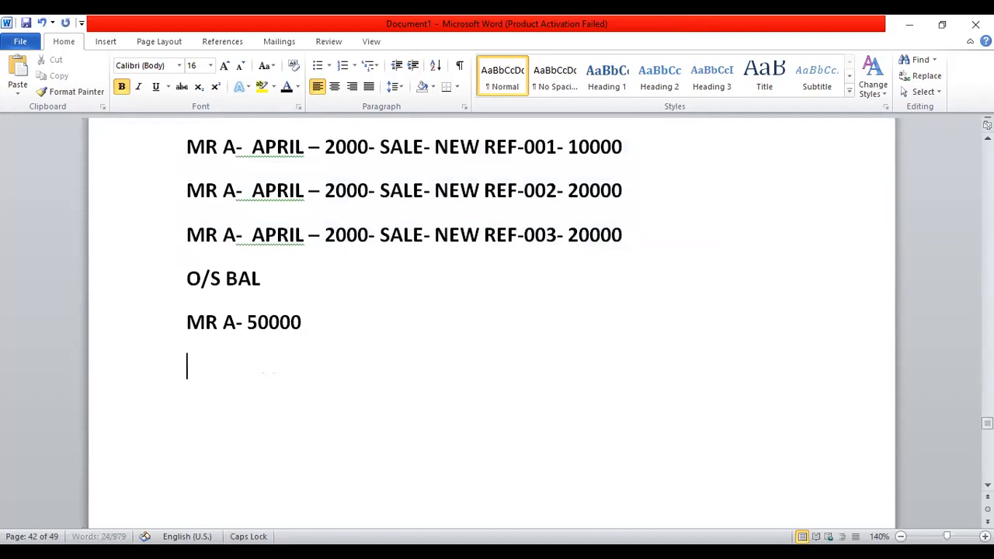
key(ctrl+v)
- Shrink the font of the three copied sale lines below "MR A- 50000" by six size steps
drag(187, 362, 658, 443)
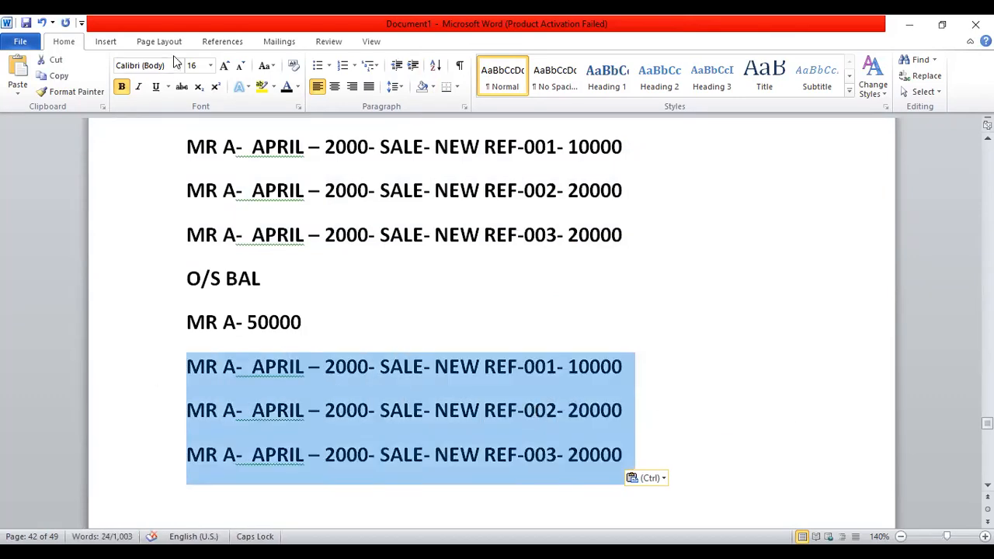
click(241, 67)
click(241, 67)
click(241, 67)
click(241, 67)
click(241, 67)
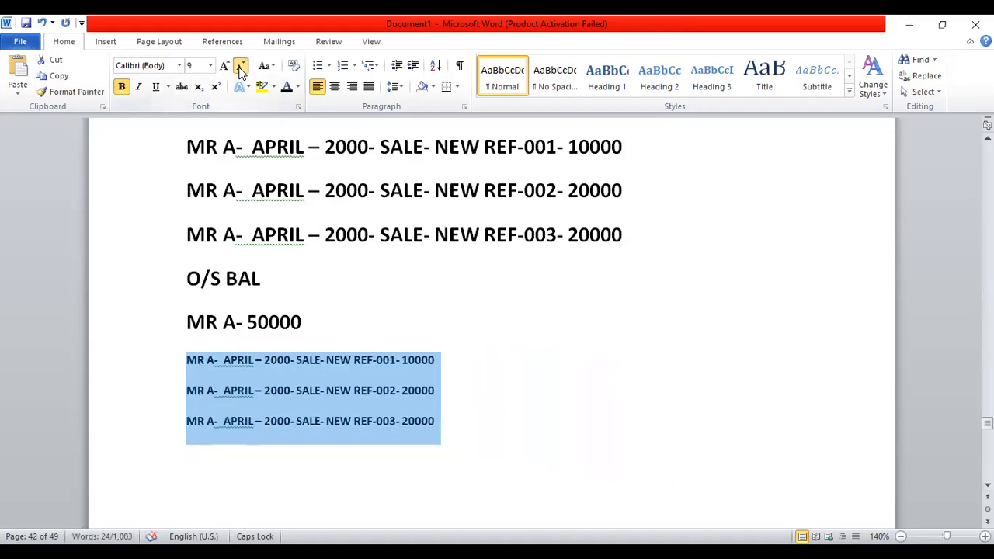
click(241, 67)
click(193, 295)
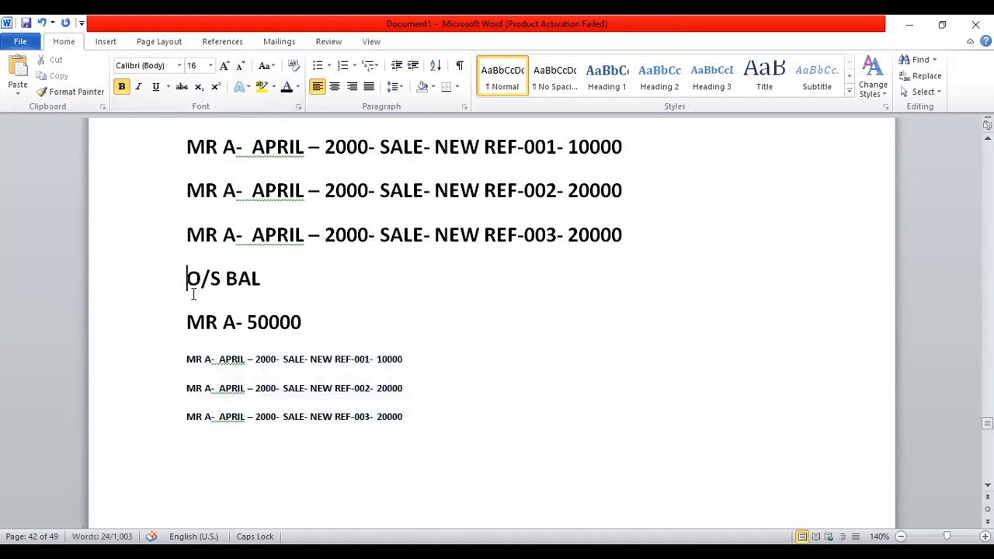
- Review the sale entries, the O/S BAL of MR A and its three small bill-wise lines
key(Down)
key(Down)
key(Down)
key(Down)
key(Down)
key(Down)
key(Down)
key(Down)
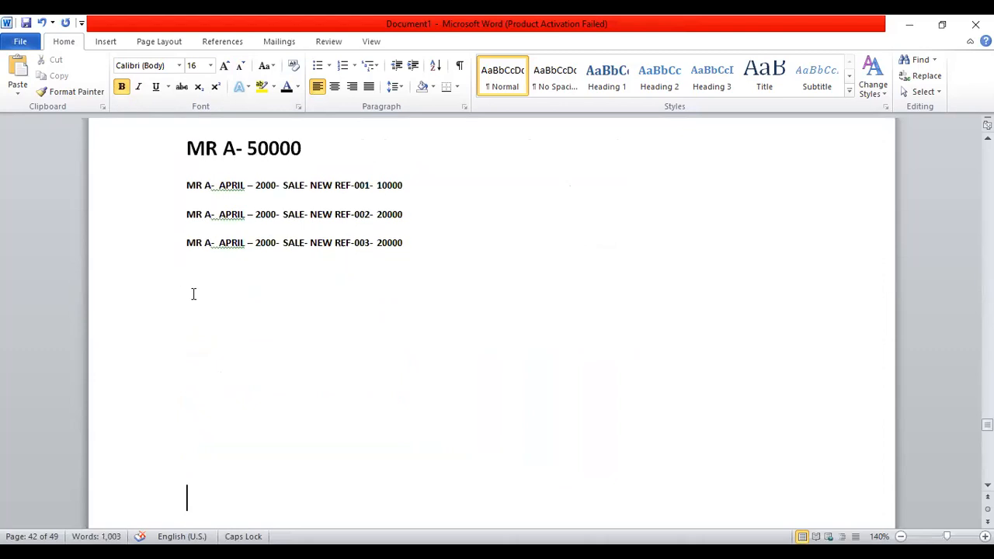
key(Up)
key(Up)
key(Up)
key(Up)
key(Up)
key(Up)
key(Up)
key(Up)
key(Up)
key(Down)
key(Down)
key(Down)
key(Down)
key(Down)
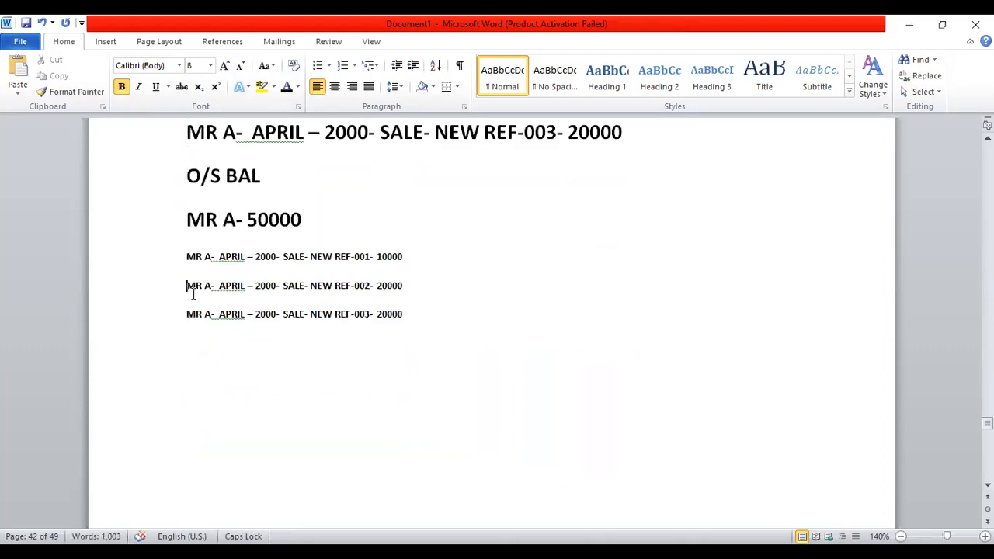
key(Down)
key(Down)
key(Down)
key(Down)
key(Down)
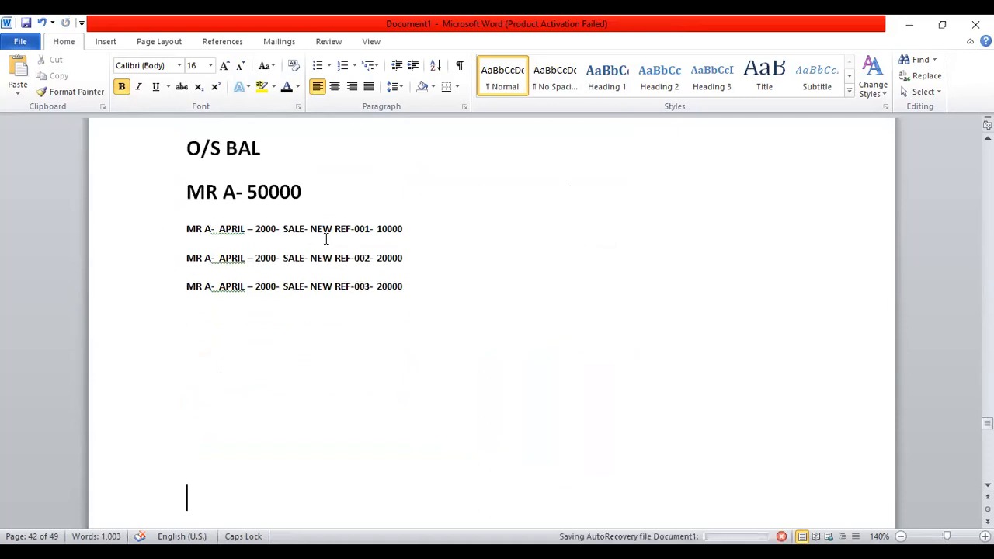
- Delete "2000-" from the small REF-001 sale line below "MR A- 50000"
click(281, 229)
key(BackSpace)
key(BackSpace)
key(BackSpace)
key(BackSpace)
key(BackSpace)
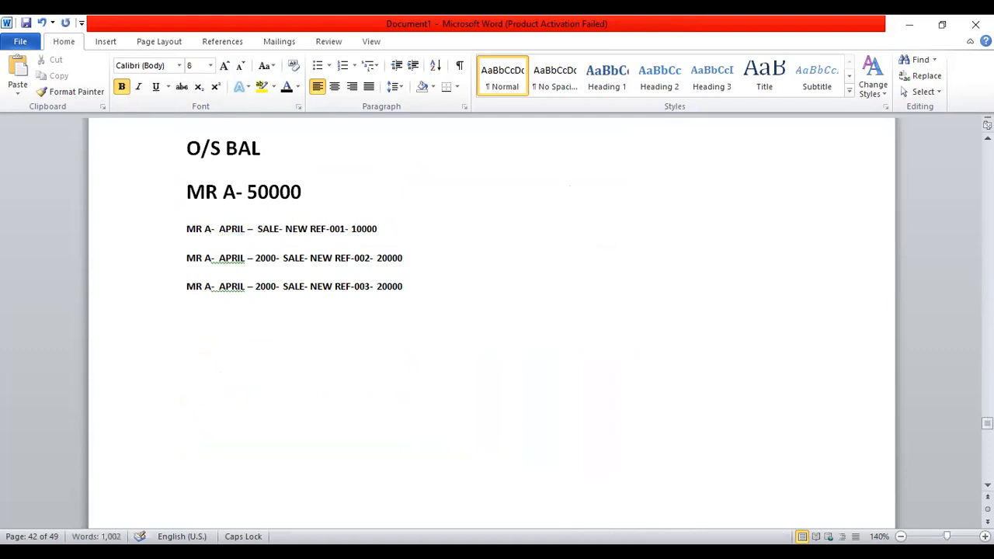
- Delete "2000-" from the small REF-002 sale line and "2000" from the small REF-003 sale line
key(BackSpace)
key(BackSpace)
key(BackSpace)
key(BackSpace)
key(BackSpace)
key(BackSpace)
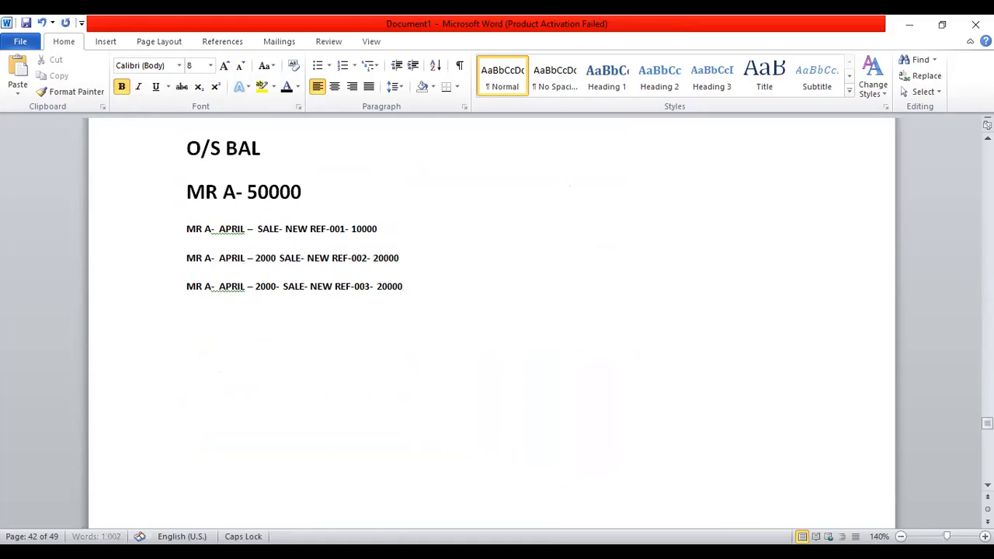
key(Down)
key(Delete)
key(Delete)
key(Delete)
key(Delete)
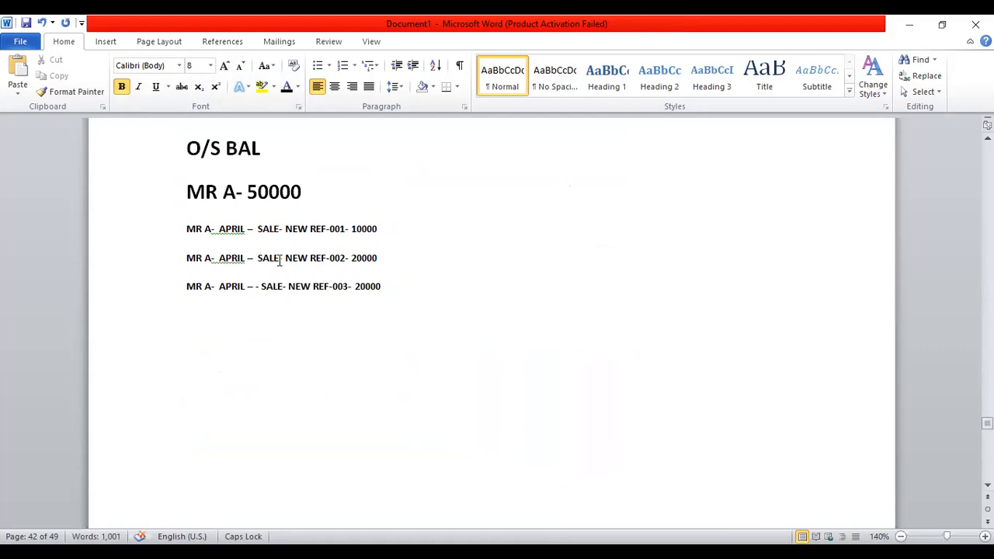
- Append "/ FIFO" to the BILL BY BILL heading
key(Up)
key(Up)
key(Up)
key(Up)
key(Up)
key(Up)
key(Up)
key(Up)
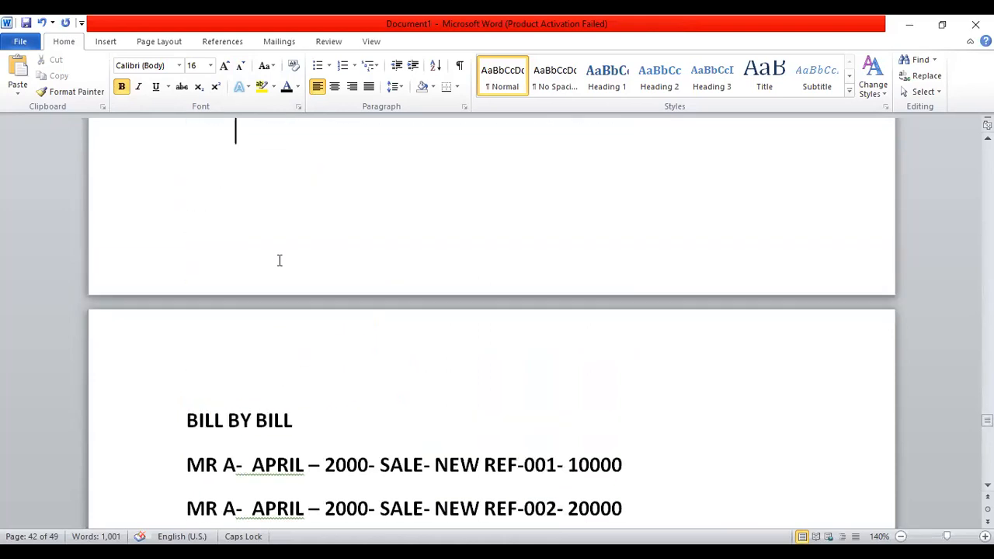
key(Down)
key(Down)
click(303, 406)
text(/ FIFO)
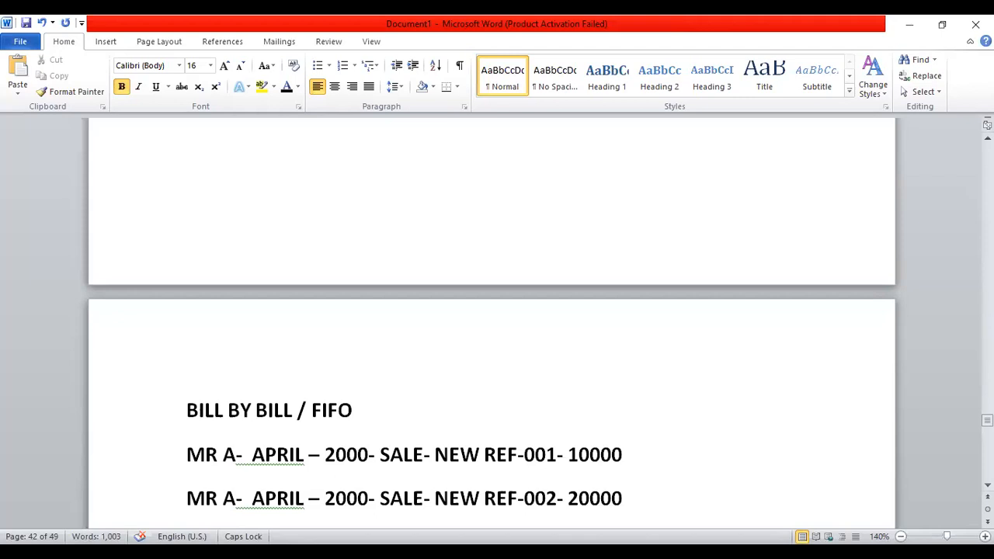
- Look over the notes from the BILL BY BILL / FIFO heading down to the last small sale line
key(alt+Tab)
click(478, 368)
key(Down)
key(Down)
key(Down)
key(Down)
key(Down)
key(Down)
key(Down)
key(Down)
key(Down)
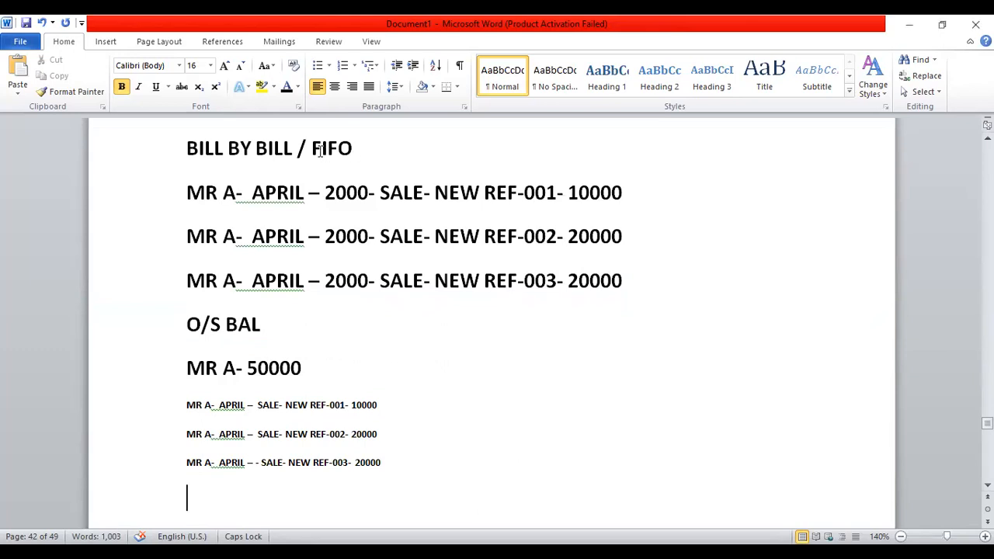
scroll(314, 149, down, 2)
- Insert the line "BALANCING METHOD-" above the BILL BY BILL / FIFO heading
key(Up)
key(Up)
key(Up)
key(Up)
key(Up)
key(Up)
key(Up)
key(Up)
key(Up)
key(Up)
key(Down)
key(Down)
key(Up)
key(Return)
text(B)
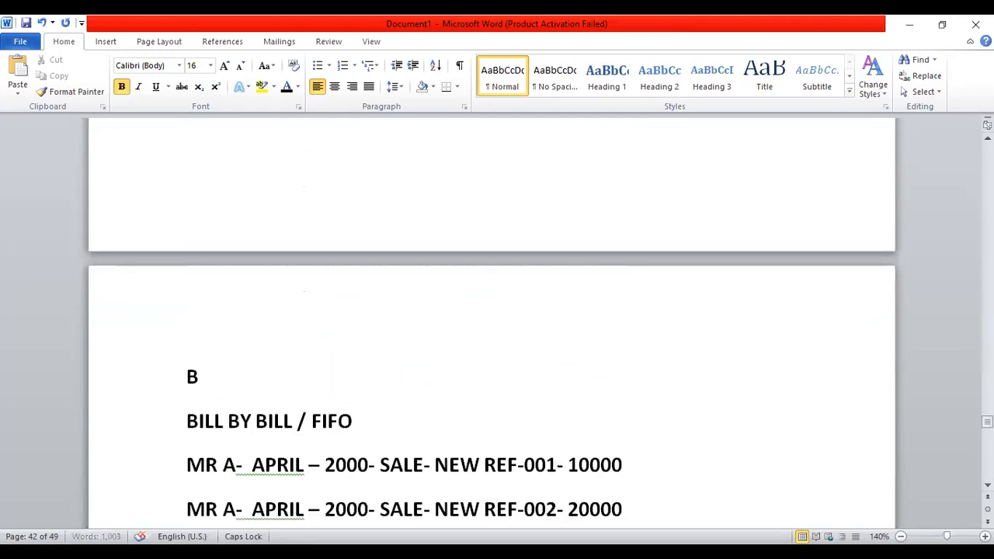
text(ALAN)
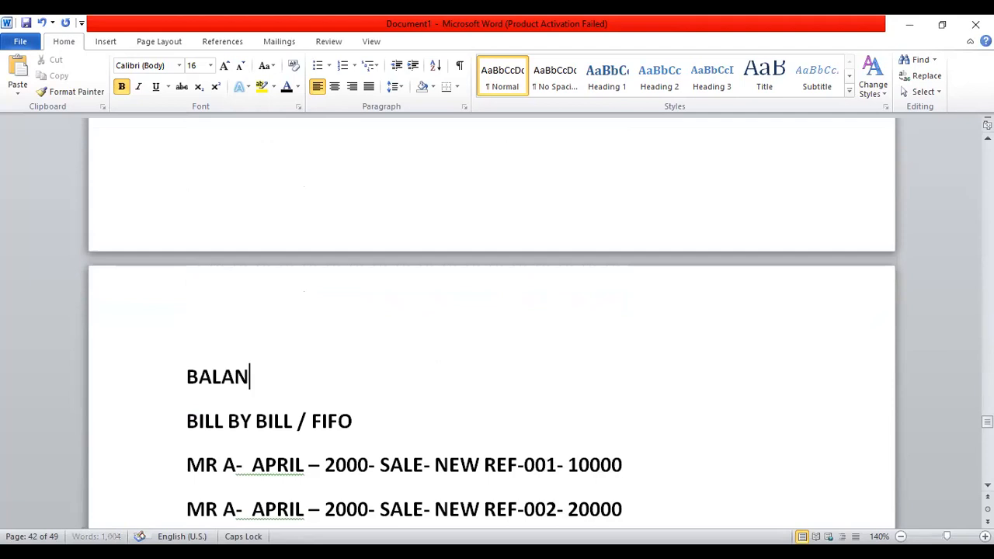
text(CING MET)
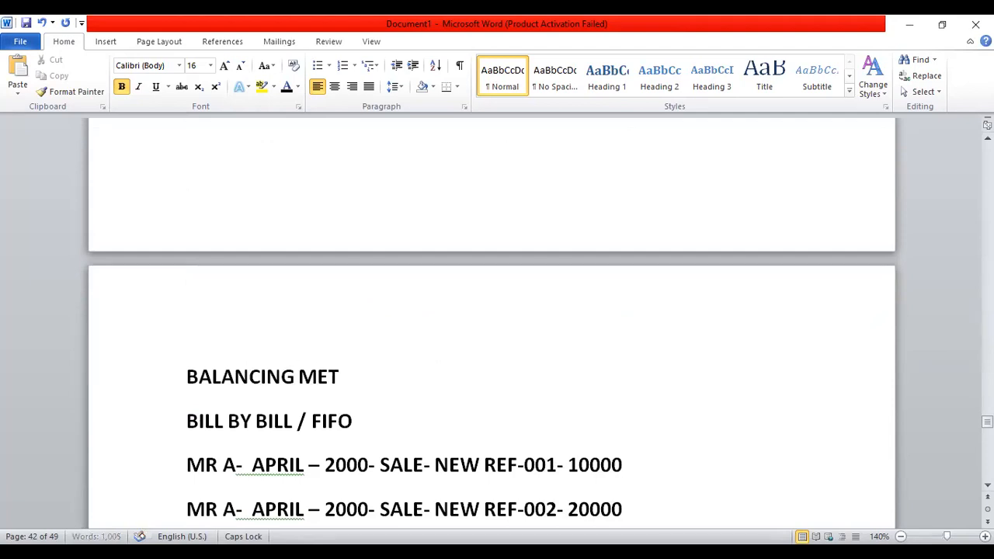
text(HOD-)
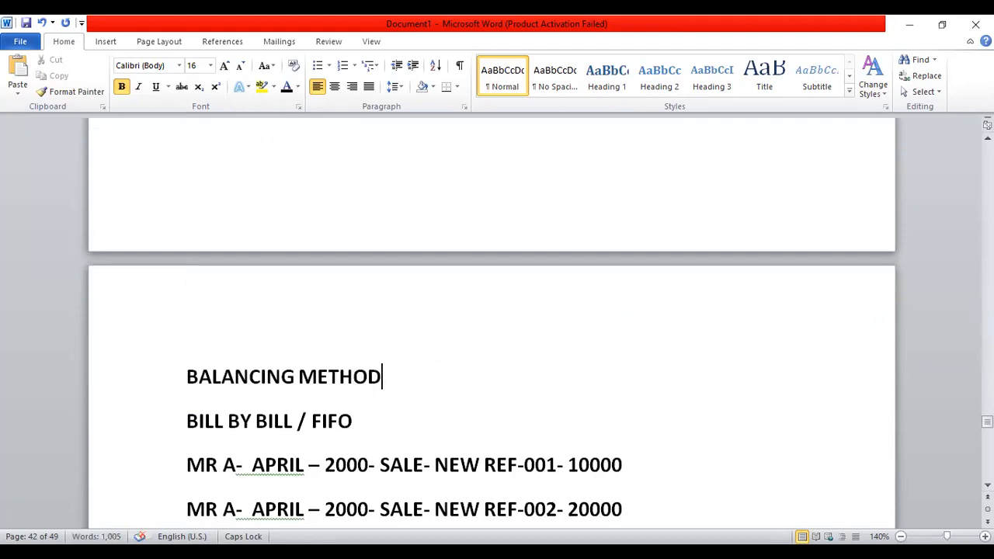
- Examine the MR A sale lines and the outstanding balance breakdown beneath the BALANCING METHOD- heading
key(Down)
key(Down)
key(Down)
key(Down)
key(Down)
key(Down)
key(Down)
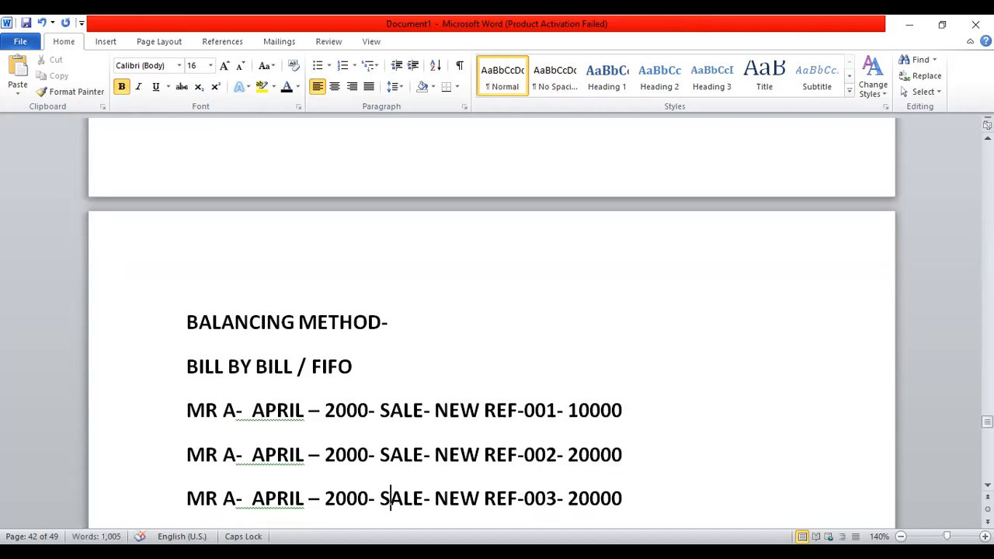
key(Down)
key(Down)
key(Down)
key(Down)
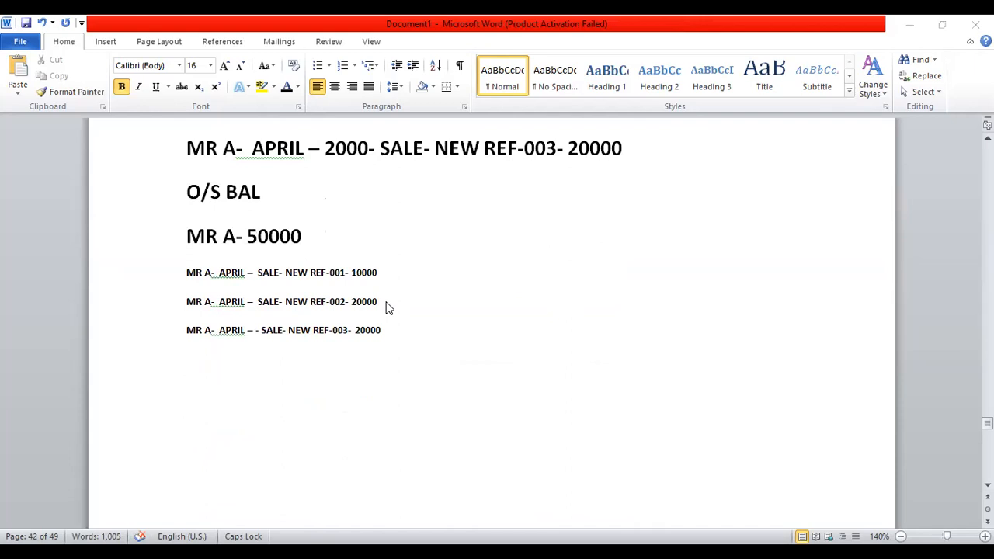
- Highlight "BILL BY BILL" in the heading in yellow
key(Up)
key(Up)
key(Up)
key(Up)
key(Up)
key(Up)
key(Up)
key(Up)
key(Up)
key(Up)
key(Up)
key(Up)
drag(188, 177, 284, 197)
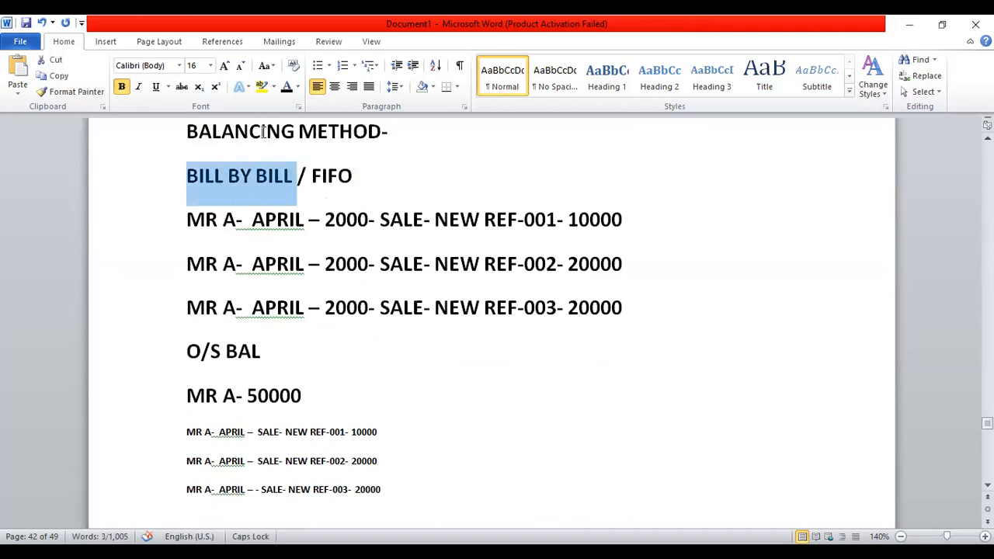
click(264, 87)
- Highlight "FIFO" in the same heading in green
drag(312, 177, 358, 182)
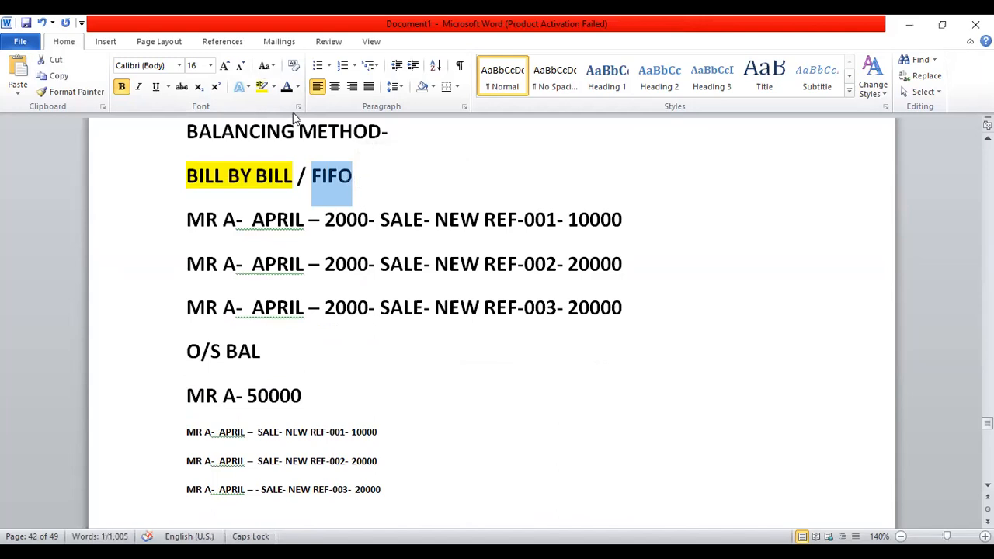
click(273, 87)
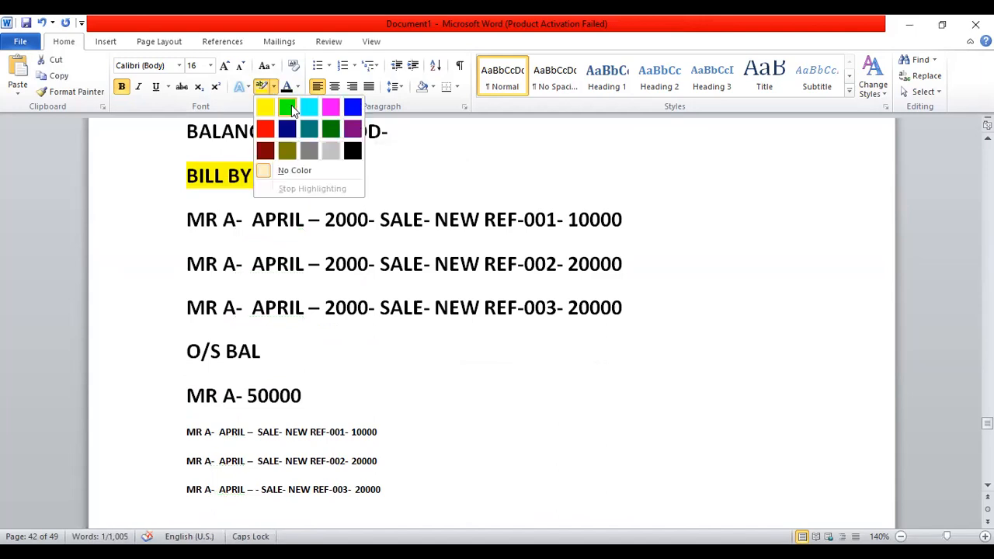
click(290, 106)
key(Right)
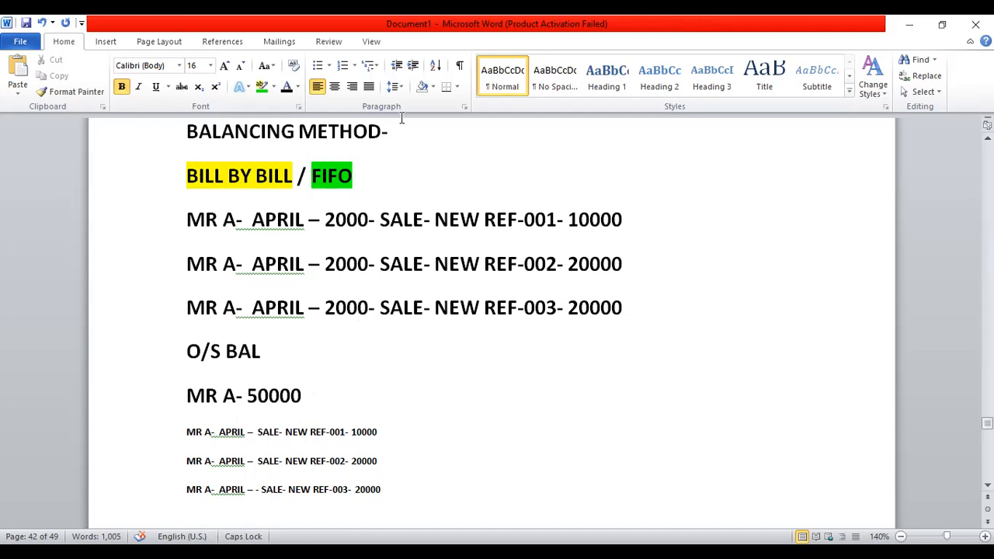
- Highlight the entire "BALANCING METHOD-" line in green
key(shift+Left)
key(shift+Left)
key(shift+Left)
key(shift+Left)
key(shift+Left)
key(shift+Left)
key(shift+Left)
key(shift+Left)
key(shift+Left)
key(shift+Left)
key(shift+Left)
key(shift+Left)
key(shift+Left)
key(shift+Left)
key(shift+Left)
key(shift+Left)
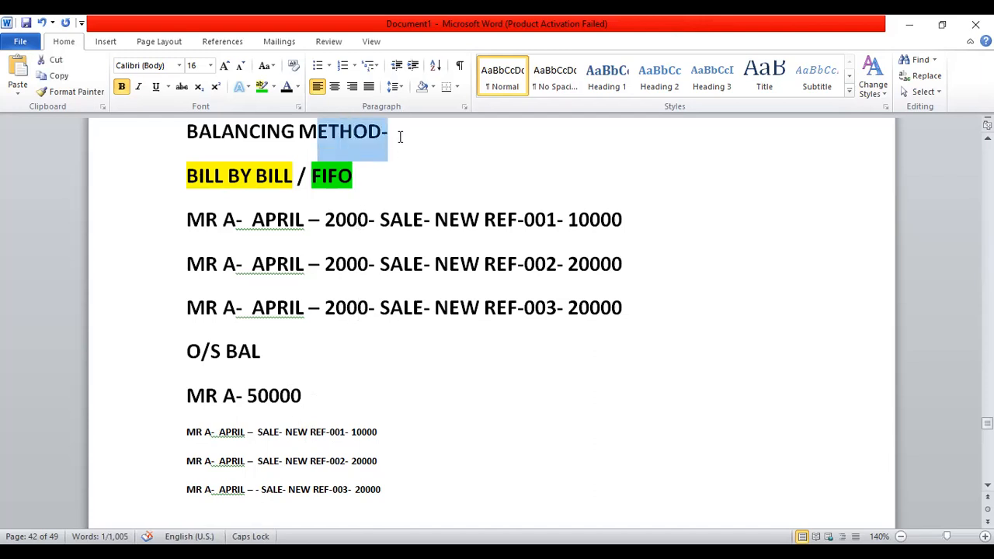
key(shift+Left)
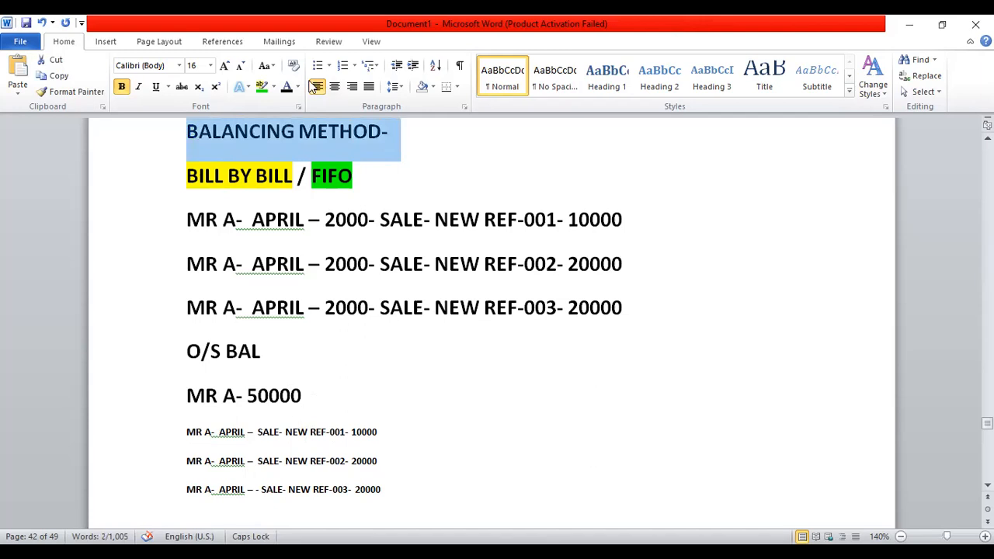
click(261, 87)
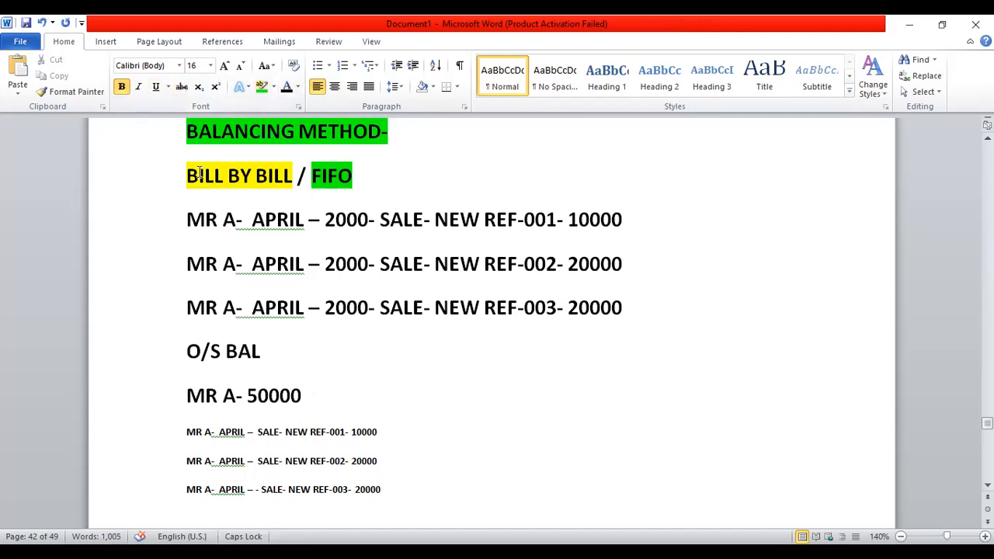
- Start a new paragraph, one blank line below the small REF-003 sale line, with font size 14
key(Down)
key(Down)
key(Down)
key(Down)
key(Down)
key(Down)
key(Down)
key(Down)
key(Down)
key(Down)
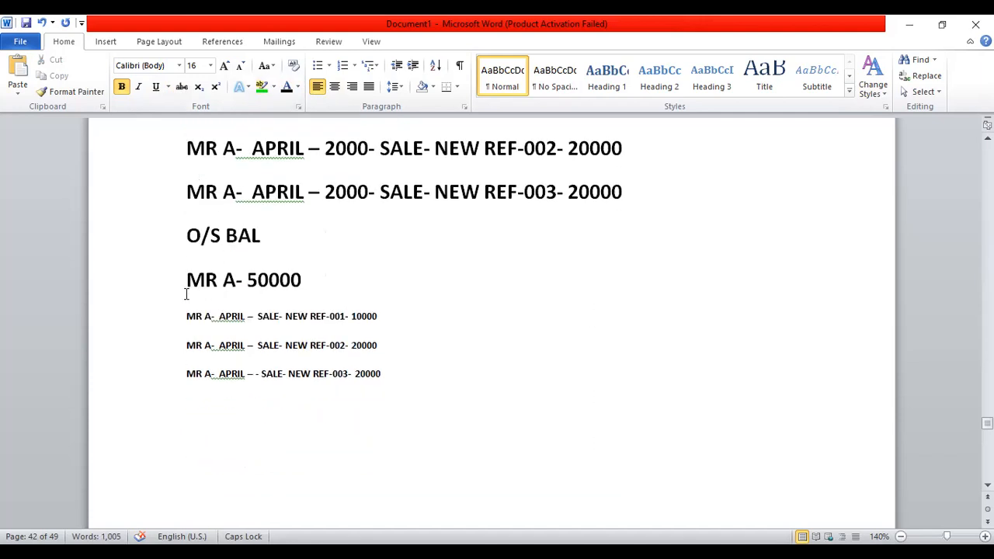
click(389, 386)
key(Return)
key(Return)
click(225, 68)
click(226, 69)
click(226, 68)
click(226, 68)
click(226, 69)
- Enter the line "RECEIPT –" followed by the line "MR A- 25000"
text(RECE)
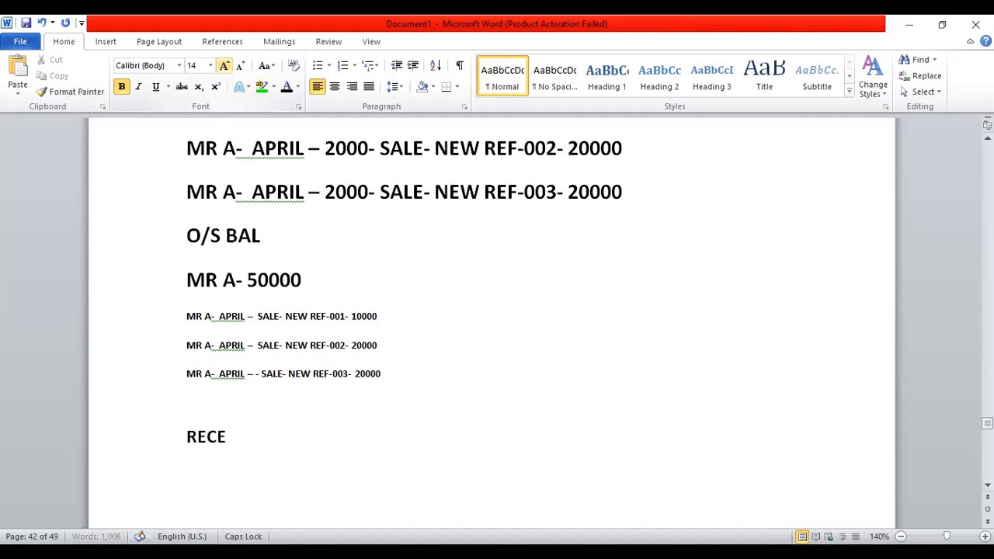
text(IPT -)
key(Return)
text(MR A)
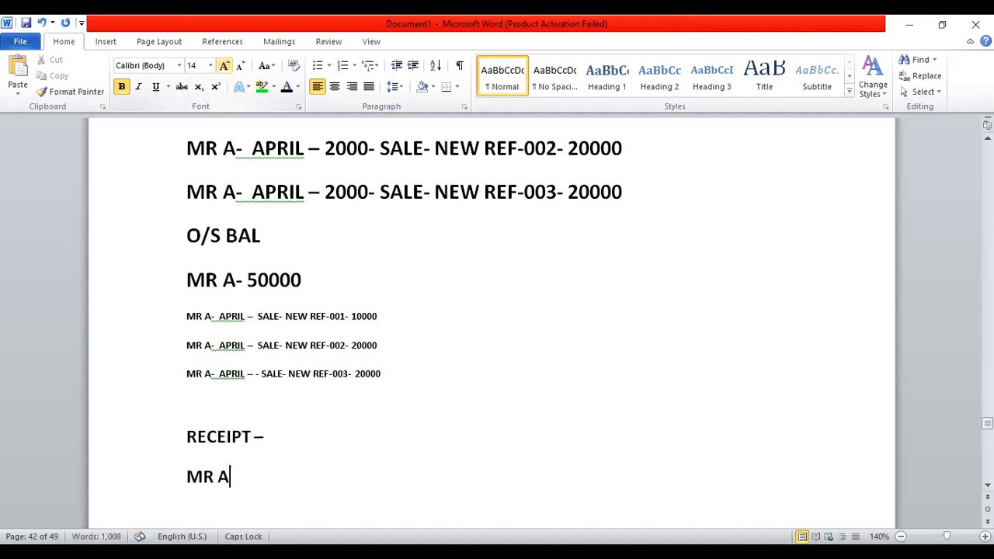
text(- 250000)
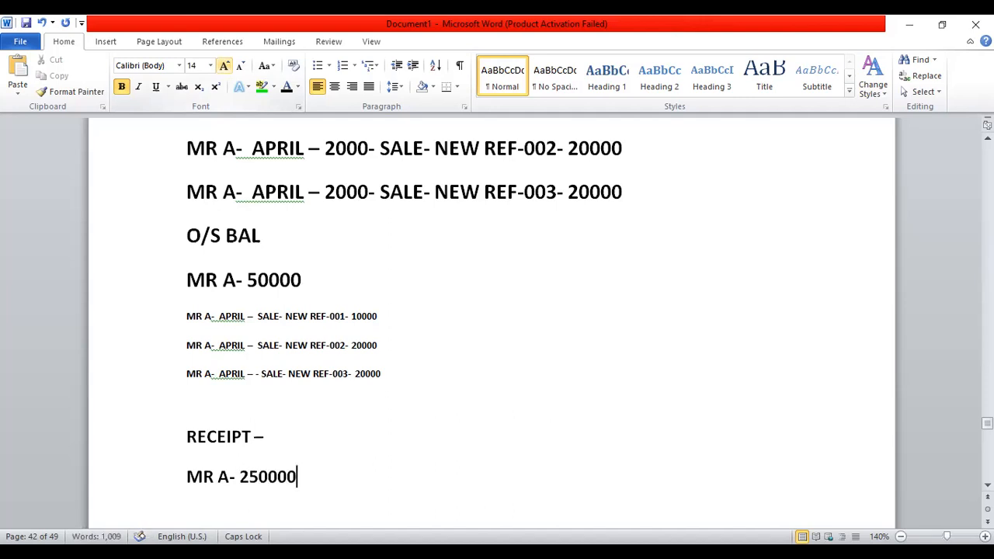
key(BackSpace)
- Add the line "PENDING INVOICE" below "MR A- 25000" in the receipt notes
key(Return)
key(Up)
text(PENDING INV)
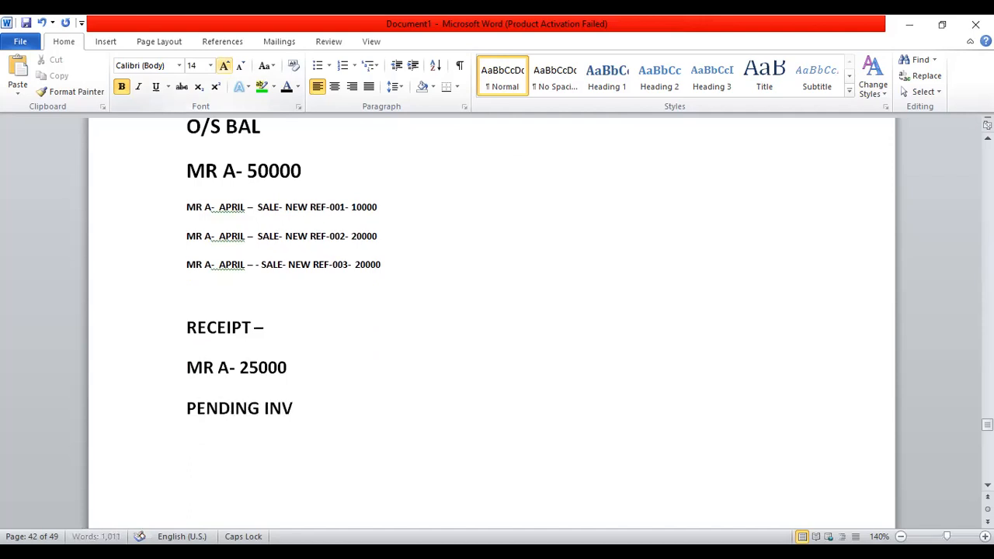
text(OICE)
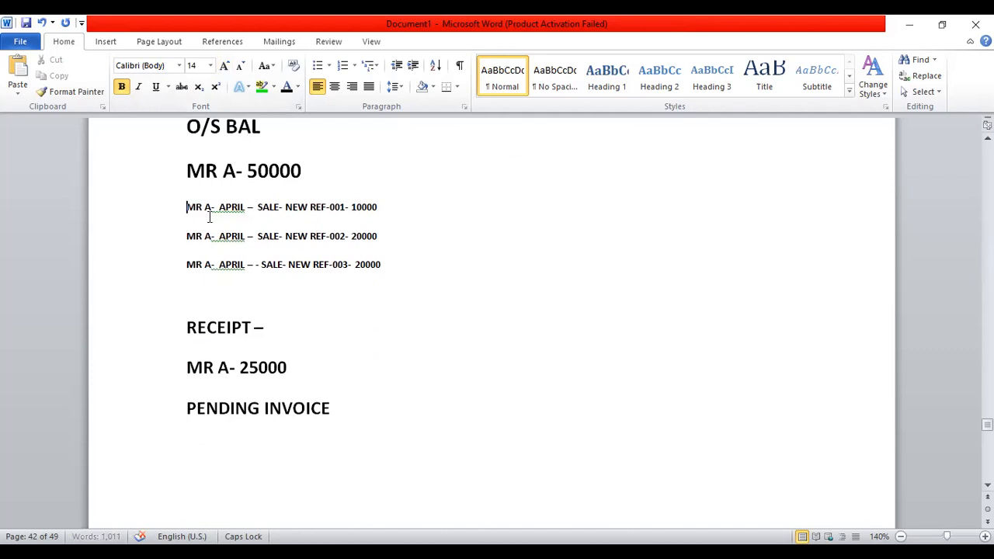
- Copy the three small sale lines under the outstanding balance and paste them below "PENDING INVOICE"
drag(187, 206, 392, 284)
key(ctrl+c)
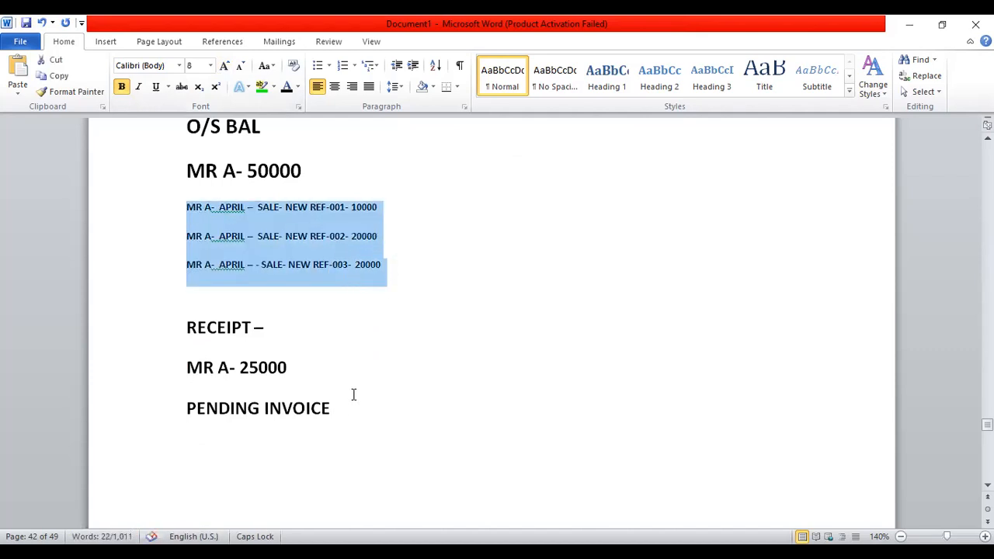
click(351, 410)
key(Return)
key(ctrl+v)
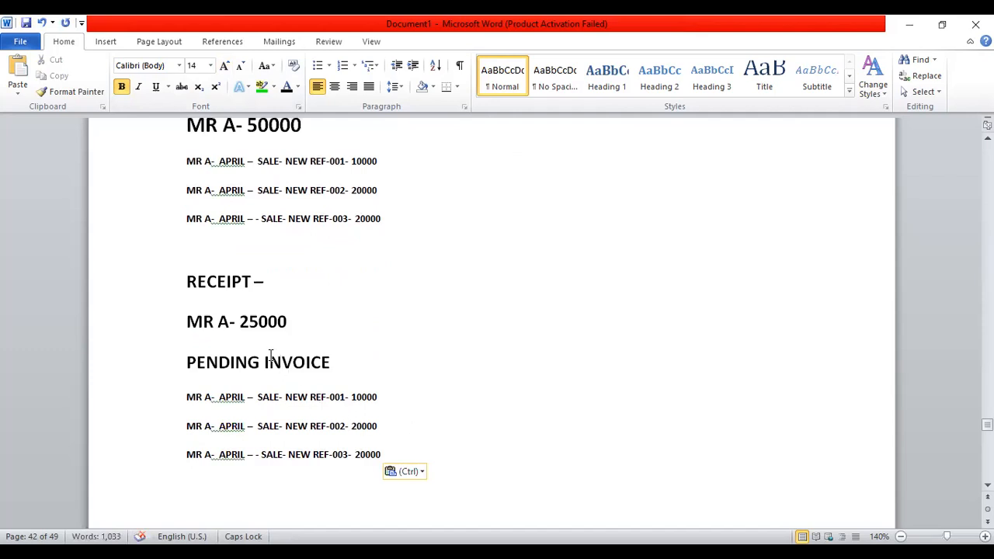
- Under "PENDING INVOICE", delete the REF-003 line and change the REF-002 amount to 15000
drag(186, 455, 469, 451)
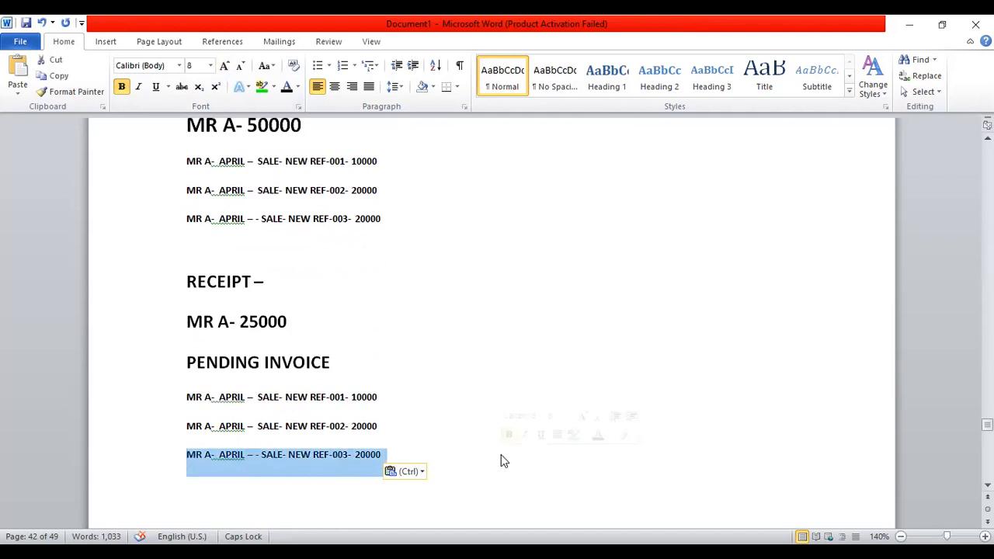
key(BackSpace)
key(BackSpace)
key(BackSpace)
key(BackSpace)
key(BackSpace)
key(BackSpace)
key(BackSpace)
text(15000)
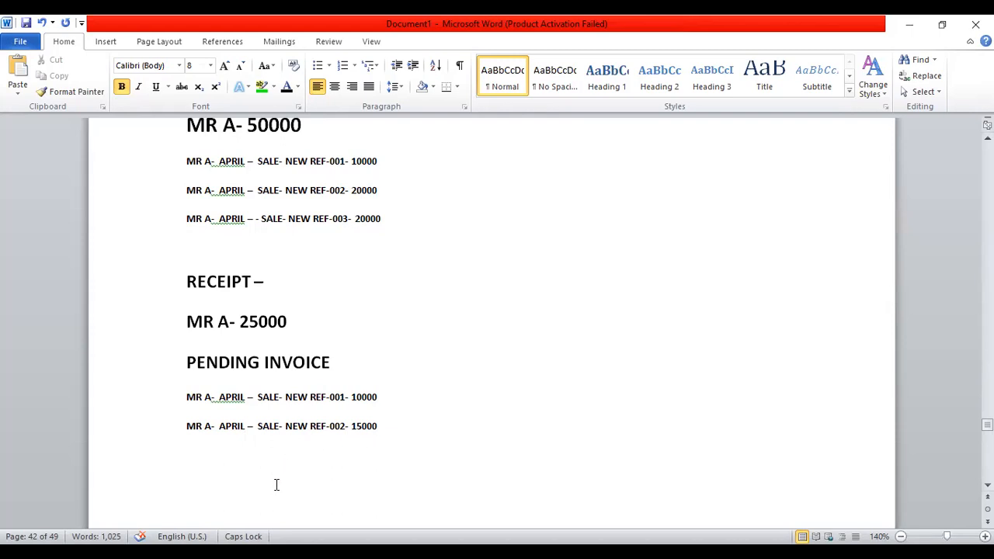
- Undo the deletion of the pending REF-003 line and the change to the REF-002 amount
click(394, 400)
key(ctrl+z)
key(ctrl+z)
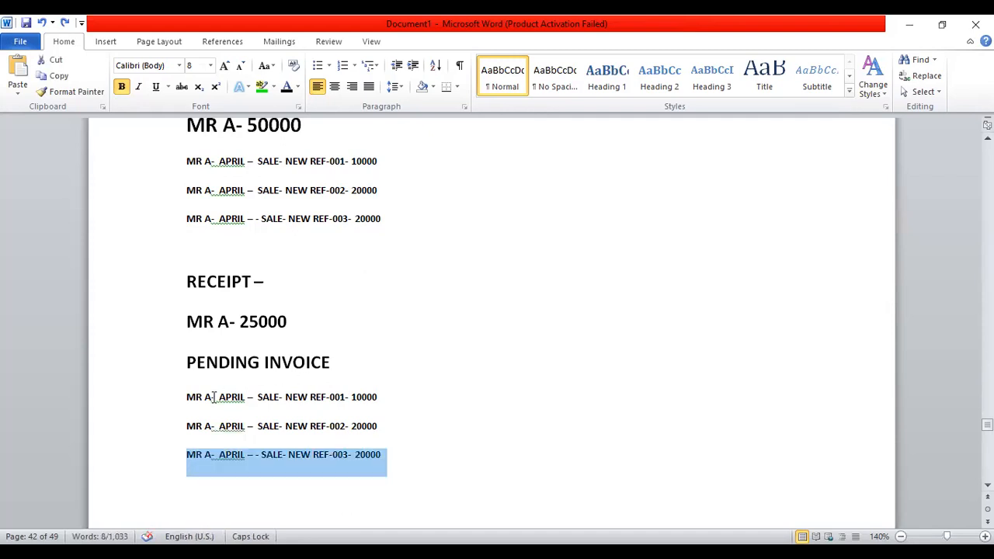
- Delete the REF-001 line from the pending invoices, keeping the REF-002 line in its own paragraph below the heading
drag(188, 396, 526, 416)
key(BackSpace)
key(BackSpace)
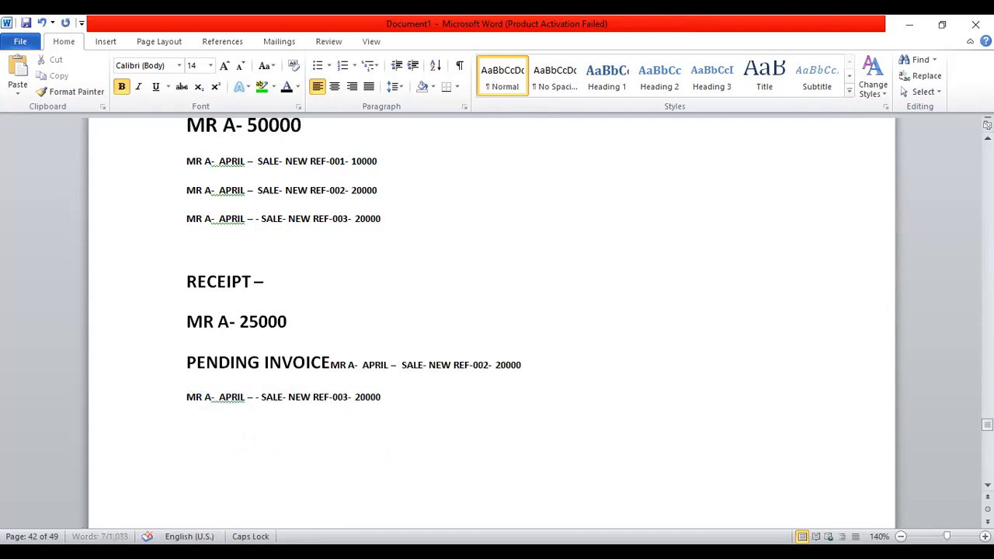
key(Return)
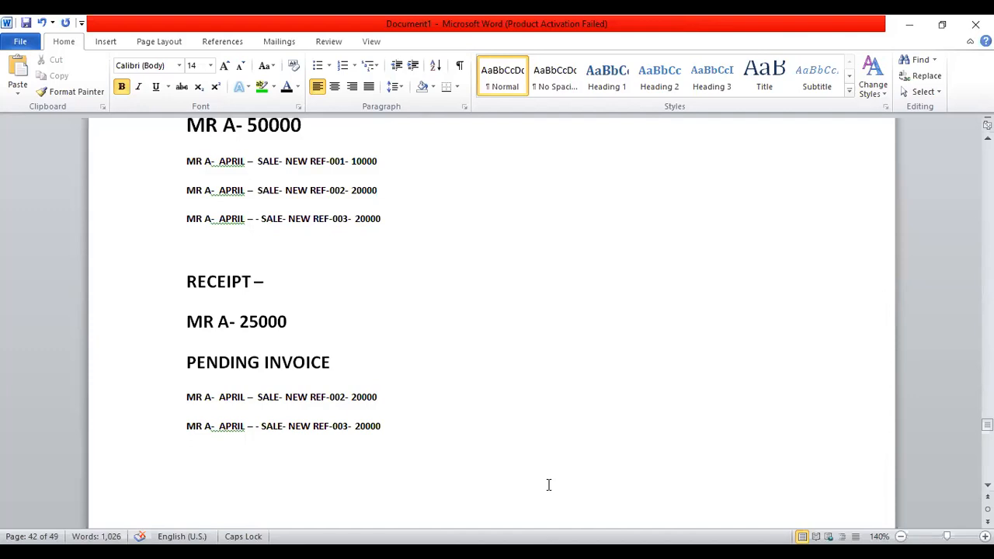
- Append "/ ON ACCOUNT" after "FIFO" in the line of balancing methods
key(Up)
key(Up)
key(Up)
key(Up)
key(Up)
key(Up)
key(Up)
key(Up)
key(Up)
key(Up)
key(Up)
key(Up)
key(Up)
key(Up)
key(Up)
key(Up)
key(Up)
key(Up)
key(Up)
key(Up)
key(Down)
key(Down)
key(Down)
key(Down)
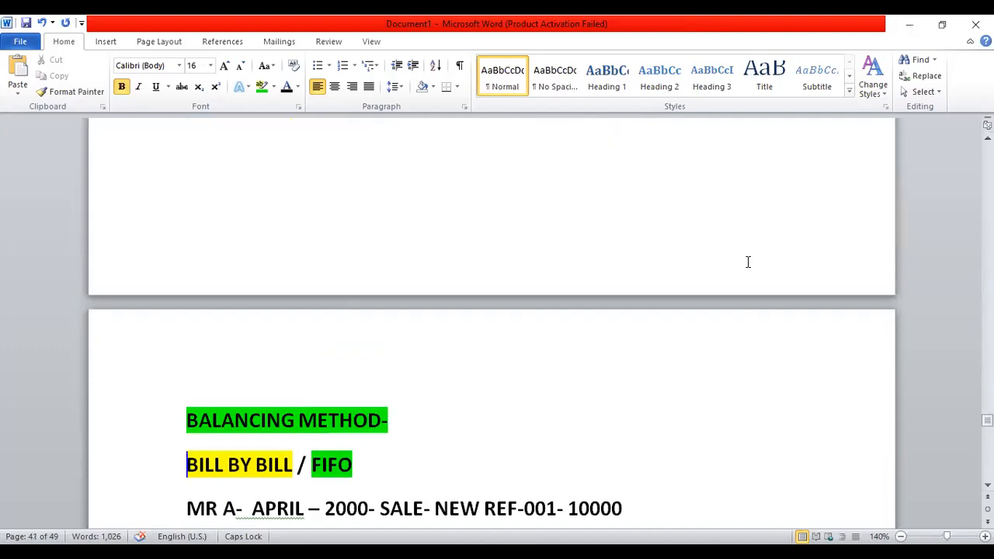
click(364, 414)
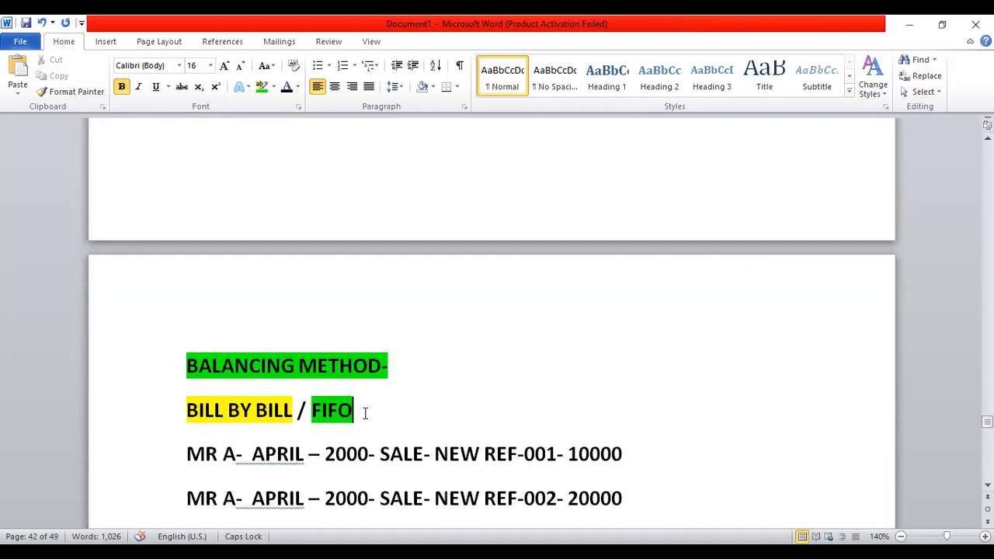
text(/ ON ACCOUNT)
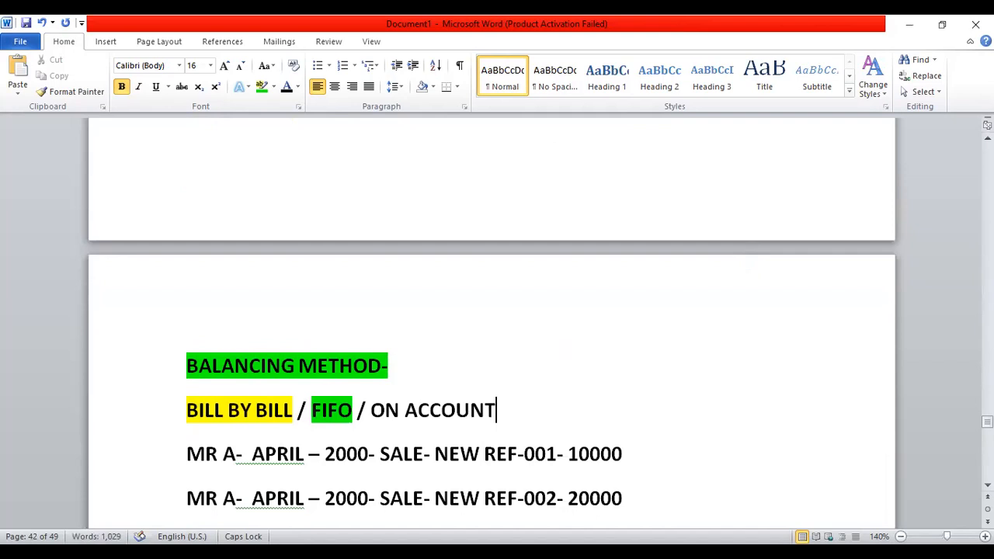
- Add "MR A" after "BALANCING METHOD-" in the heading
key(Down)
key(Down)
key(Down)
key(Down)
key(Down)
key(Down)
click(394, 204)
text(ME)
key(BackSpace)
text(R A)
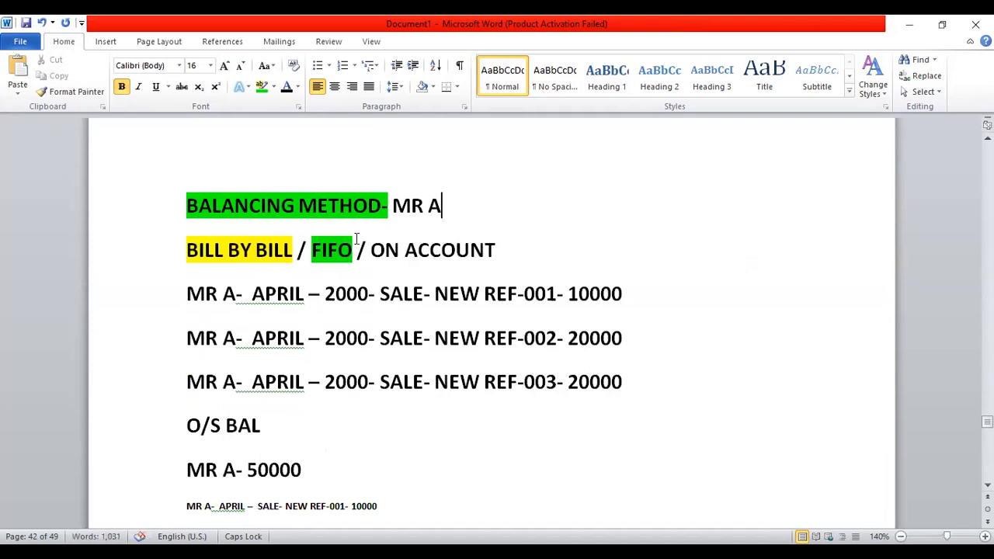
- Highlight "ON ACCOUNT" in the balancing methods line in teal
drag(371, 249, 522, 264)
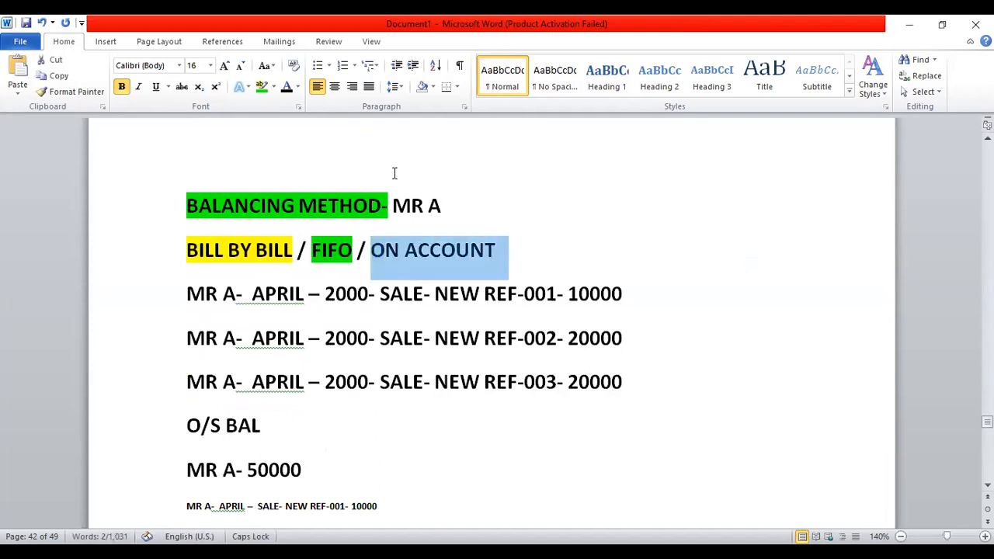
click(272, 87)
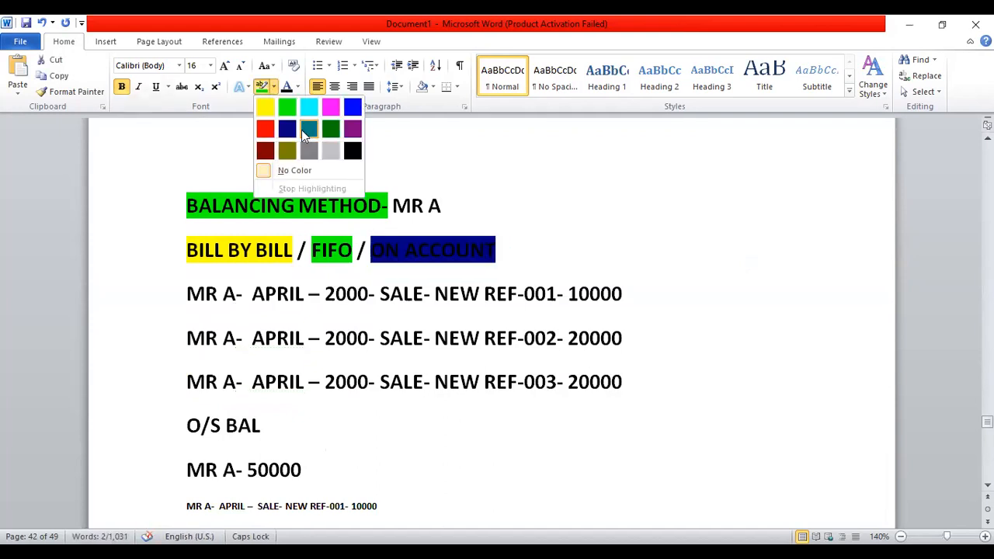
click(304, 133)
click(395, 409)
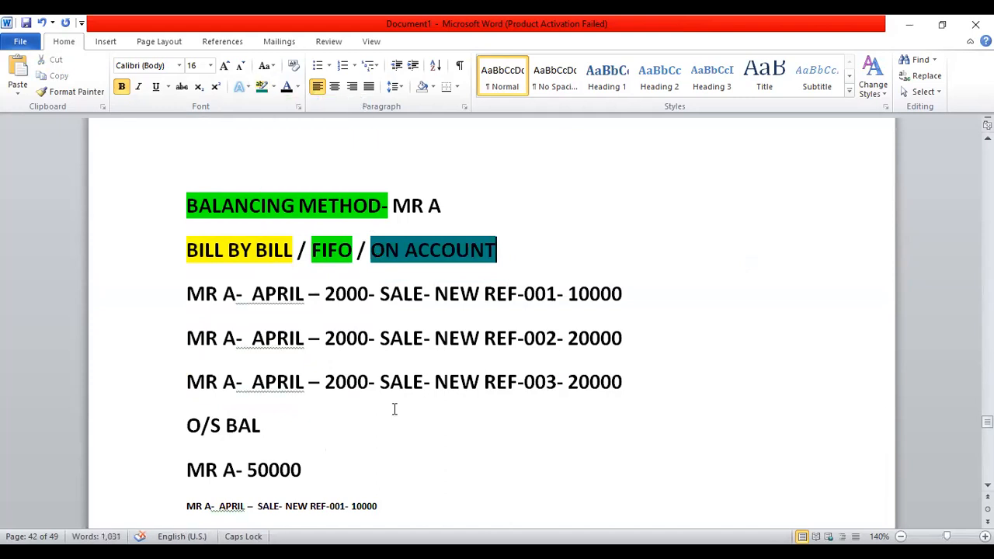
- Cut the three small sale lines from below the outstanding balance "MR A- 50000"
key(Down)
key(Down)
key(Down)
key(Down)
key(Down)
key(Down)
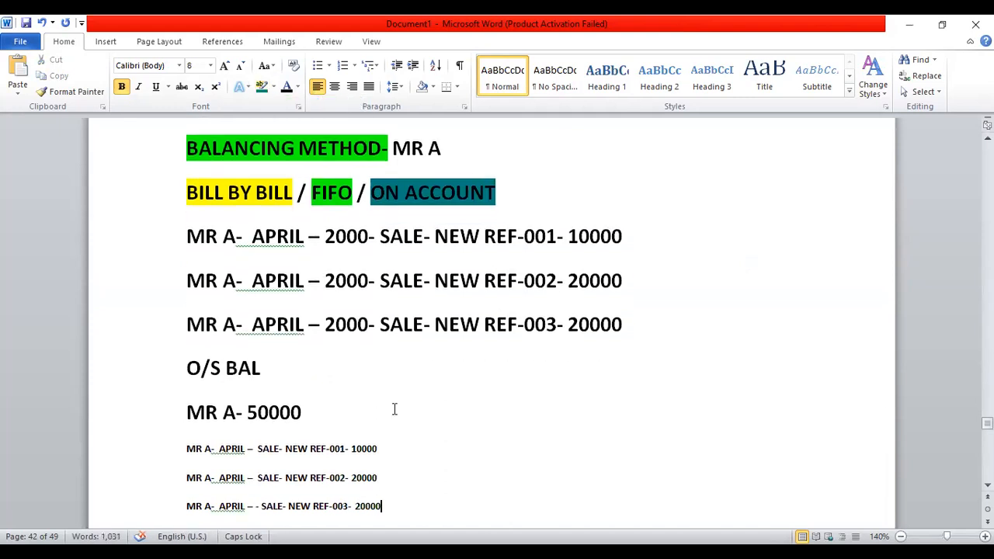
key(Return)
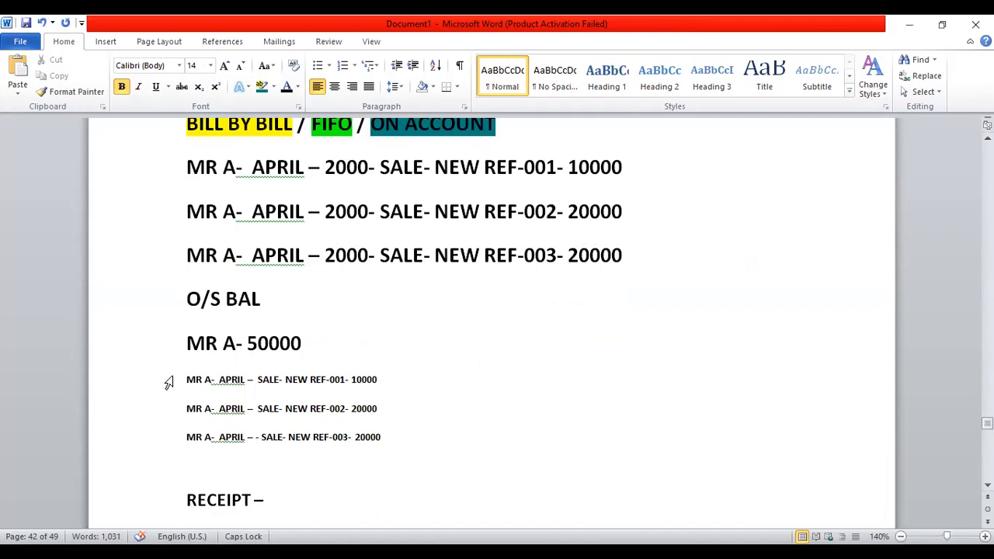
drag(188, 378, 433, 479)
key(ctrl+x)
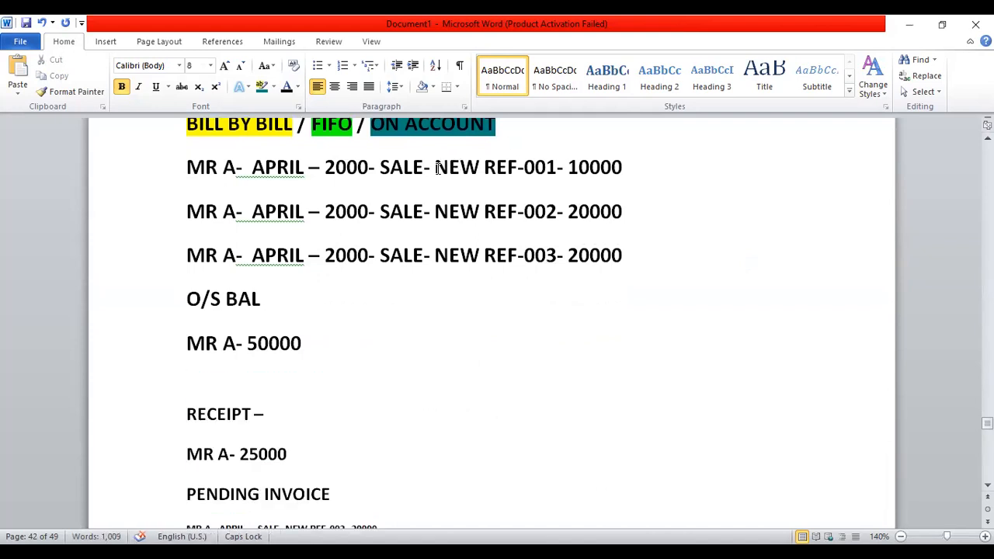
- Remove the reference and amount "NEW REF-001- 10000" from the end of the first large sale line
drag(434, 167, 623, 208)
click(623, 208)
click(626, 167)
key(BackSpace)
key(BackSpace)
key(BackSpace)
key(BackSpace)
key(BackSpace)
key(BackSpace)
key(BackSpace)
key(BackSpace)
key(BackSpace)
key(BackSpace)
key(BackSpace)
key(BackSpace)
key(BackSpace)
key(BackSpace)
key(BackSpace)
key(BackSpace)
key(BackSpace)
key(BackSpace)
key(BackSpace)
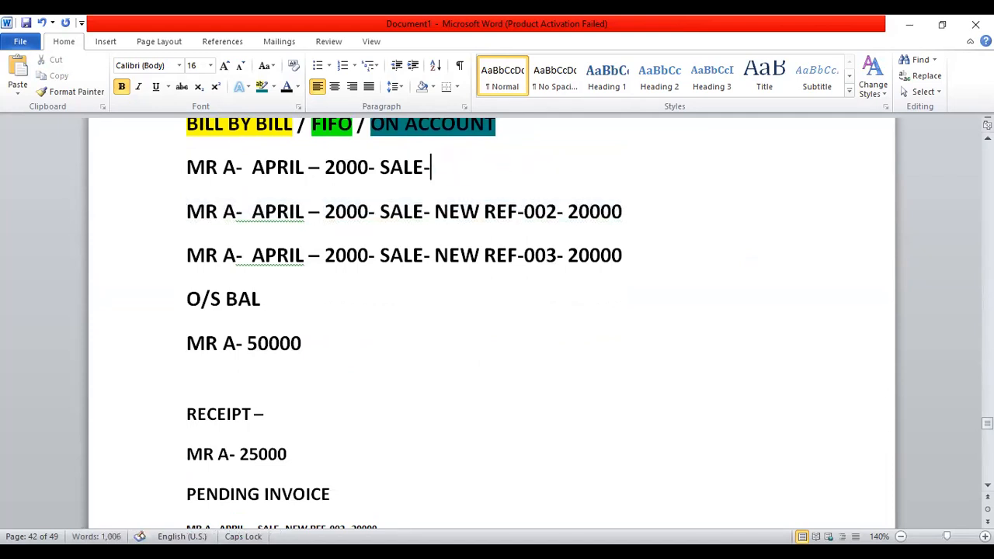
- Remove the reference and amount "NEW REF-002- 20000" from the end of the second large sale line
click(661, 212)
key(BackSpace)
key(BackSpace)
key(BackSpace)
key(BackSpace)
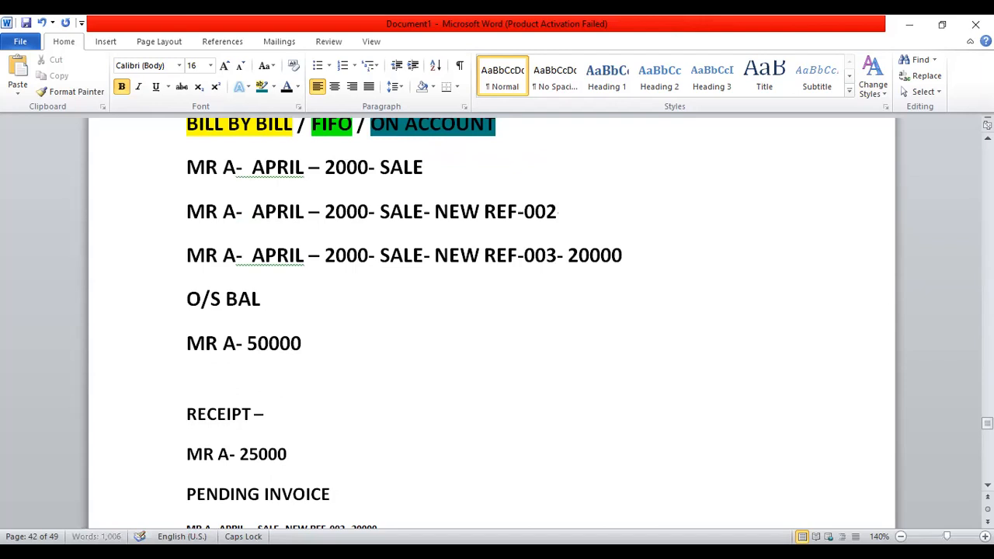
key(BackSpace)
key(BackSpace)
key(BackSpace)
key(BackSpace)
key(BackSpace)
key(BackSpace)
key(BackSpace)
key(BackSpace)
key(BackSpace)
key(BackSpace)
key(BackSpace)
key(BackSpace)
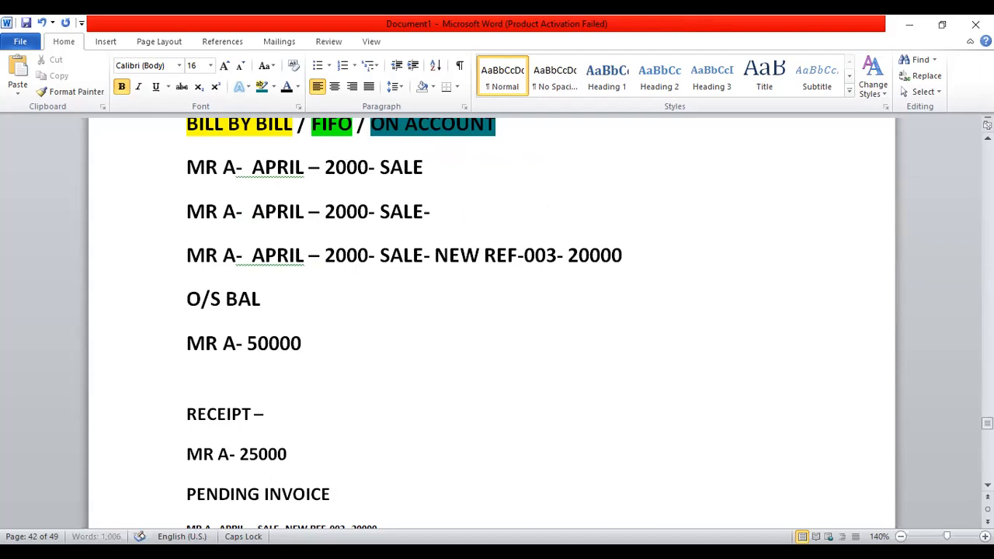
- Remove the reference and amount "NEW REF-003- 20000" from the end of the third large sale line
click(627, 264)
key(BackSpace)
key(BackSpace)
key(BackSpace)
key(BackSpace)
key(BackSpace)
key(BackSpace)
key(BackSpace)
key(BackSpace)
key(BackSpace)
key(BackSpace)
key(BackSpace)
key(BackSpace)
key(BackSpace)
key(BackSpace)
key(BackSpace)
key(BackSpace)
key(BackSpace)
key(BackSpace)
key(BackSpace)
key(BackSpace)
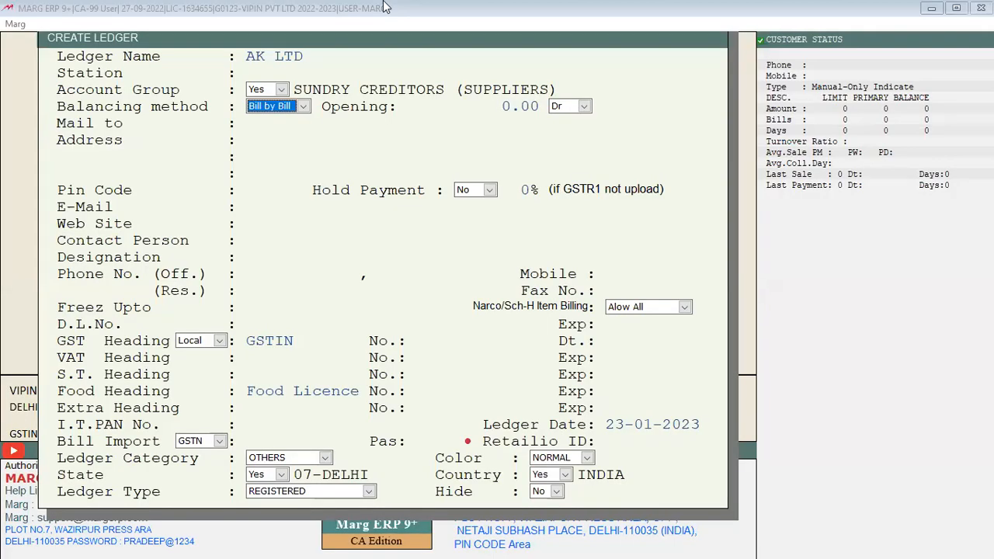
- In Marg ERP, enter the supplier's GSTIN number in the AK LTD ledger and leave the ledger form
click(422, 343)
text(07MNBNSBDCAS)
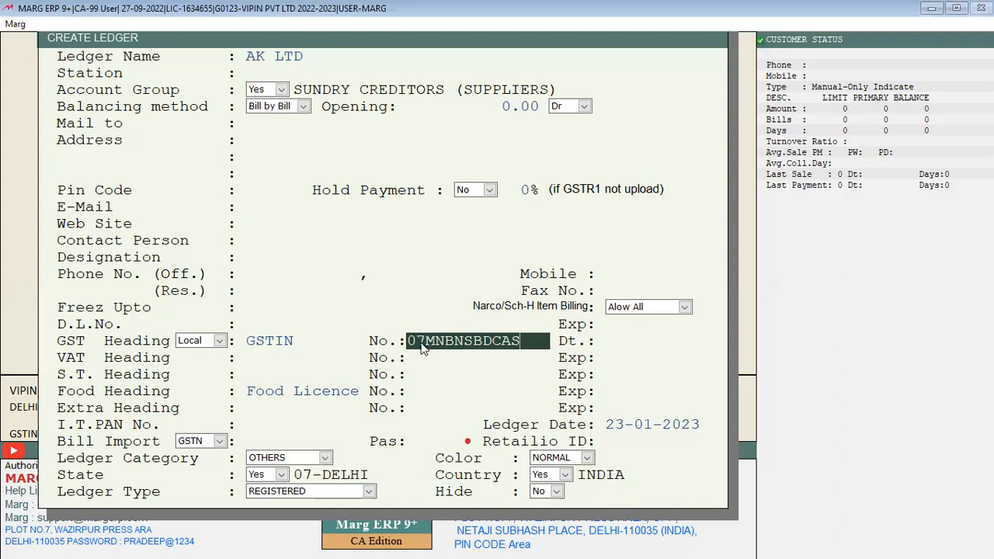
key(Escape)
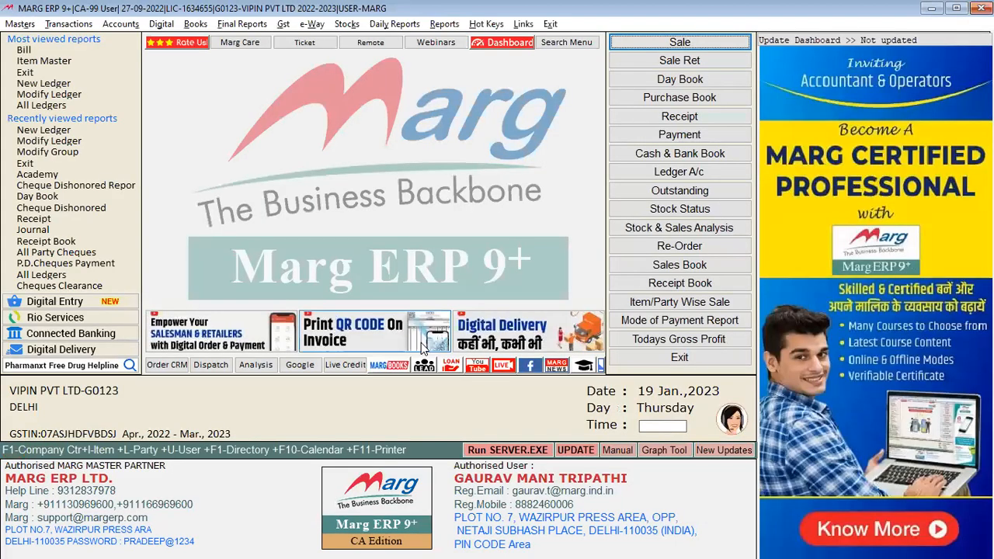
- Start a new inventory item named OMEZ-D with unit PCS, keeping the default options down to the company field
key(alt+m)
key(Down)
key(Down)
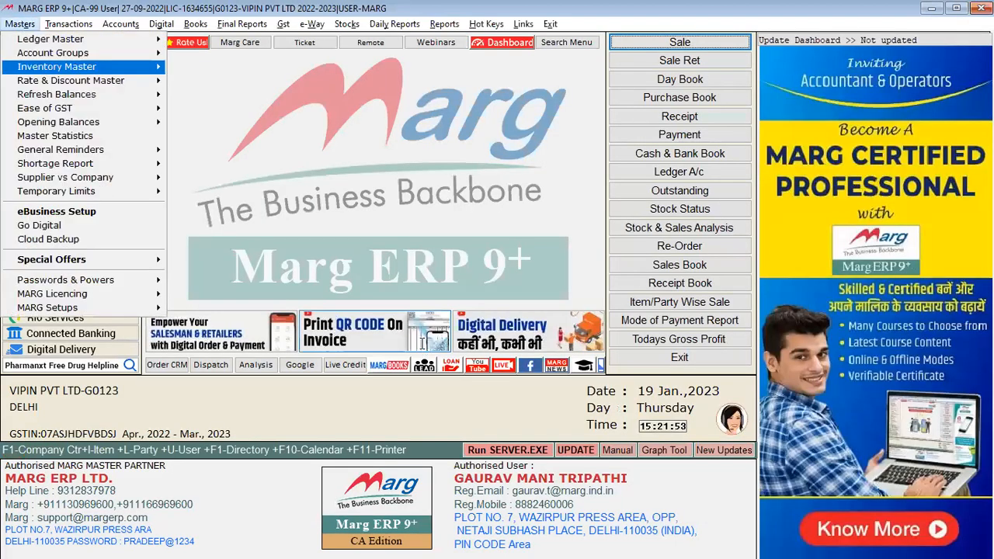
key(Return)
key(Return)
text(OMEZ-D)
key(Return)
key(Return)
key(Return)
key(Return)
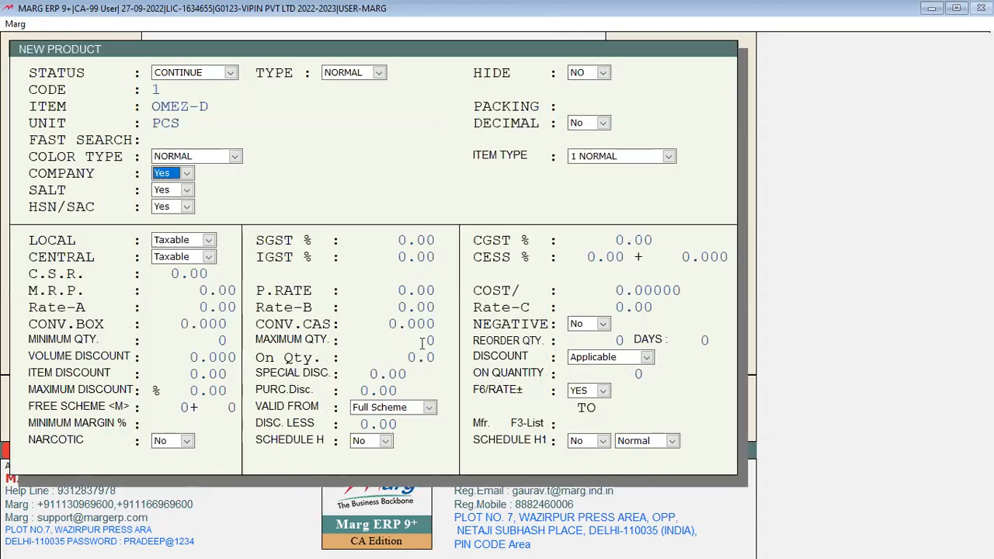
- Create a new company named CIPLA with default preferences and assign it to the OMEZ-D item
key(Return)
text(CI)
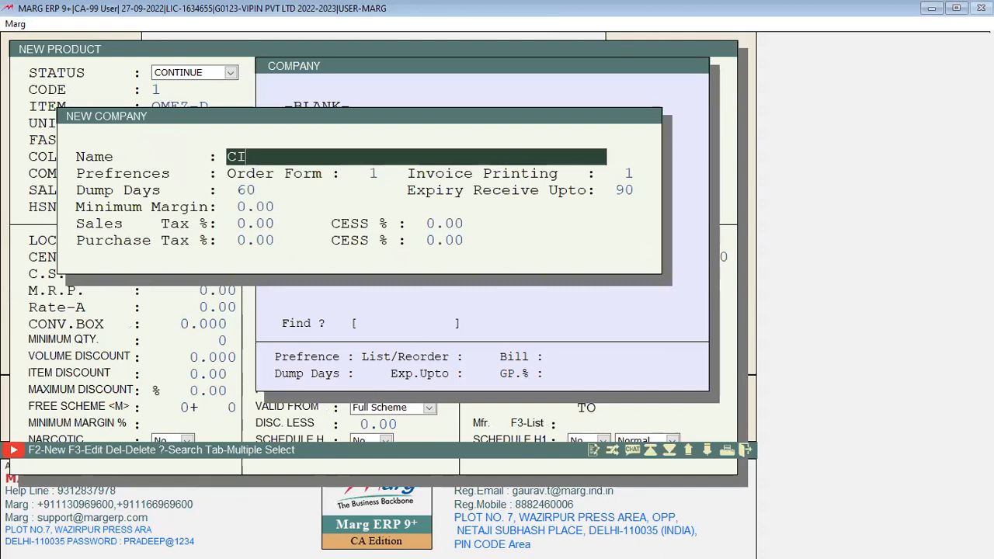
text(PLA)
key(Return)
key(Return)
key(Return)
key(Return)
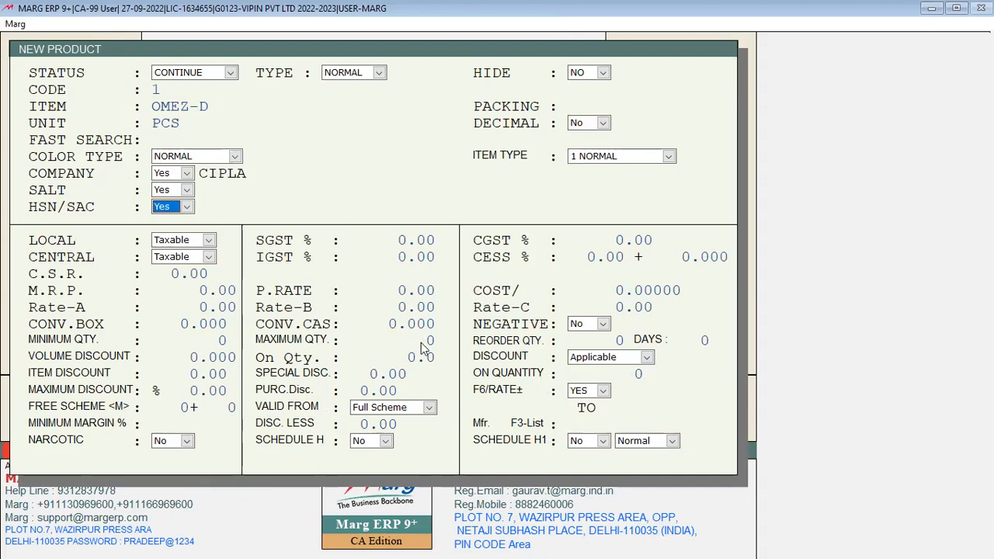
- Create HSN/SAC code 2424 of type Goods with 6% SGST, 6% CGST and 12% IGST, and assign it to the OMEZ-D item
key(Return)
text(2424)
key(Return)
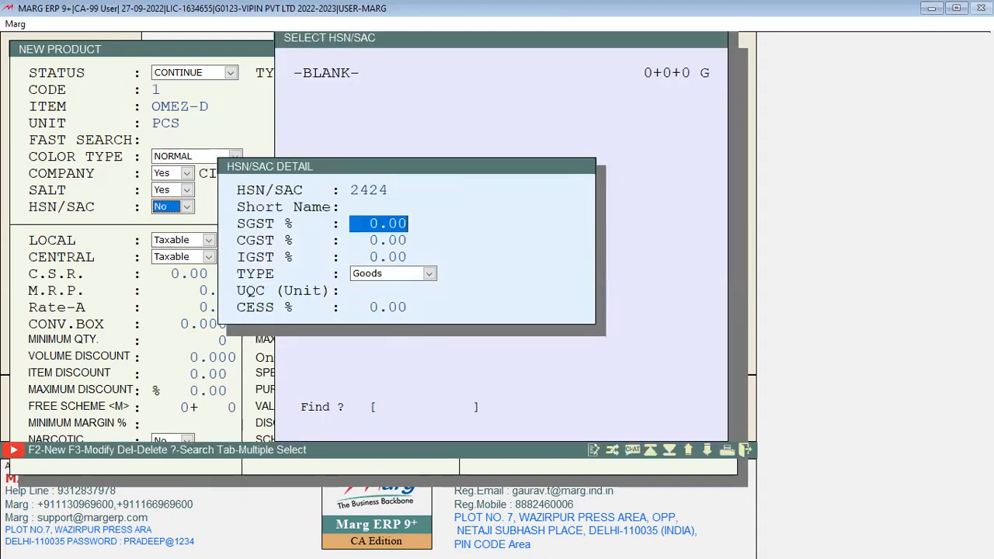
text(6)
key(Return)
key(Return)
key(Return)
key(Return)
key(Return)
key(Return)
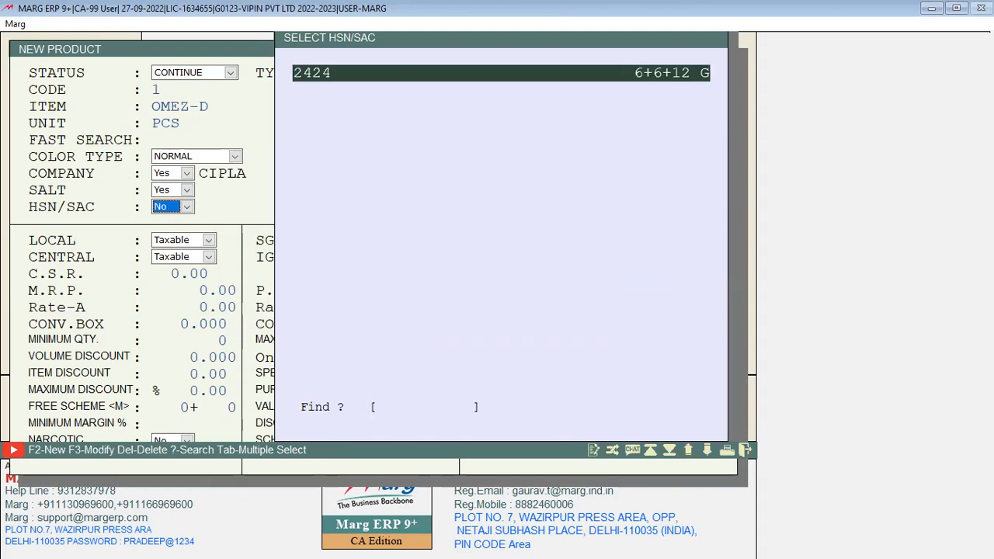
key(Return)
- Set OMEZ-D's purchase rate to 100 and Rate-A to 200, keeping its tax defaults, and save the item
key(Return)
key(Return)
key(Return)
key(Return)
key(Return)
key(Return)
text(100)
key(Return)
key(Return)
text(200)
key(Return)
key(Return)
key(Escape)
- Start a new item named AZMIN CAP, keeping unit PCS, company CIPLA, HSN/SAC 2424 and the default tax rates
key(Return)
text(AZMIN CAP)
key(Return)
key(Return)
key(Return)
key(Return)
key(Return)
key(Return)
key(Return)
key(Return)
key(Return)
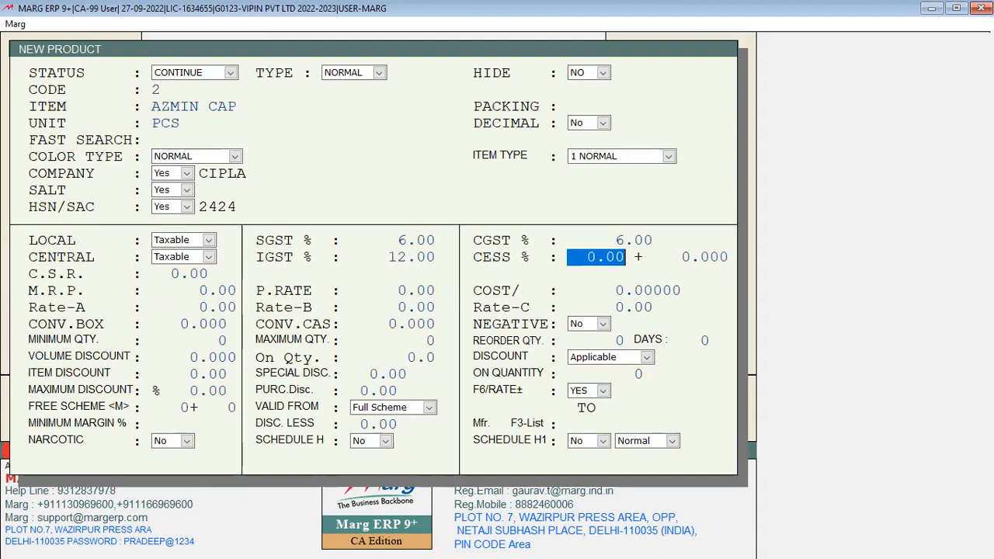
- Set AZMIN CAP's purchase rate to 10 and Rate-A to 20, and save the item
key(Return)
key(Return)
text(10)
key(Return)
text(20)
key(Return)
key(Return)
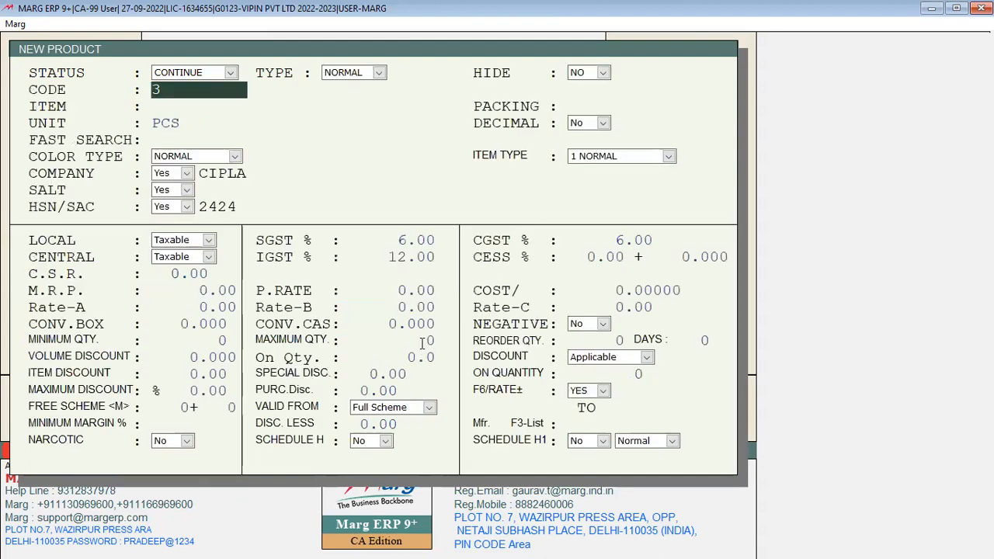
- Start a new item named AMLOGARD, keeping unit PCS, company CIPLA, HSN/SAC 2424 and the default tax rates
key(Return)
text(AMLOGAR)
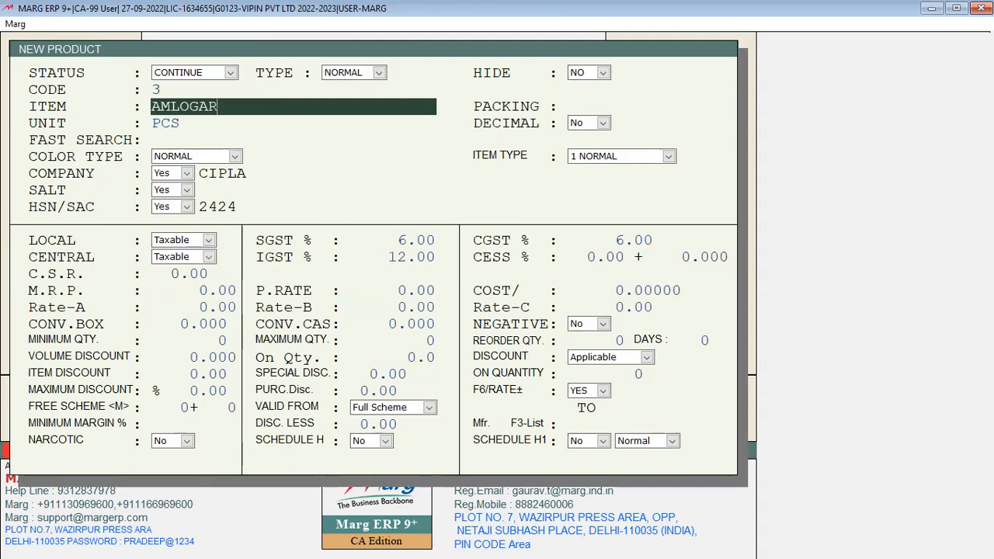
text(D)
key(Return)
key(Return)
key(Return)
key(Return)
key(Return)
key(Return)
key(Return)
key(Return)
key(Return)
key(Return)
- Set AMLOGARD's purchase rate to 25 and Rate-A to 65, save the item and leave the product form
key(Return)
text(2)
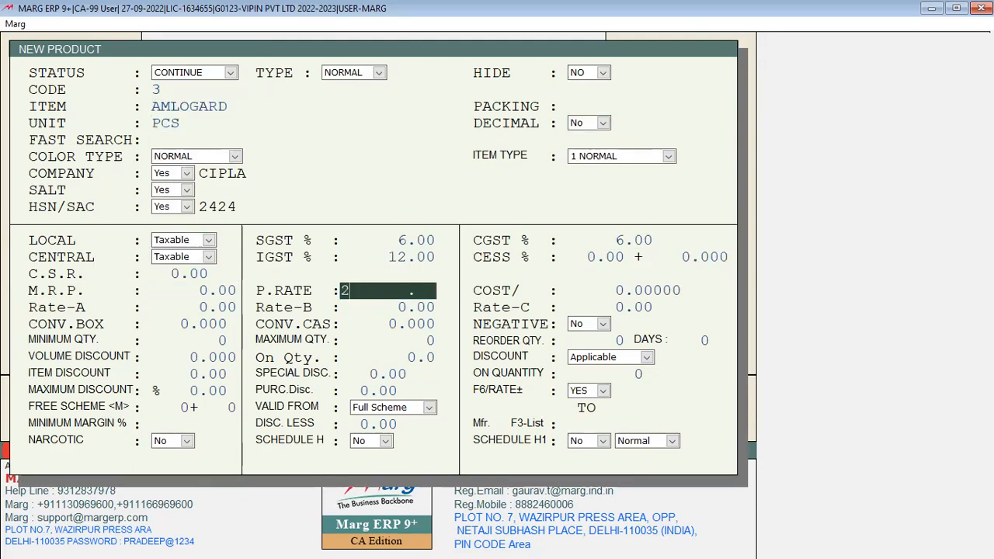
text(5)
key(Return)
text(65)
key(Return)
key(Return)
key(Return)
key(Escape)
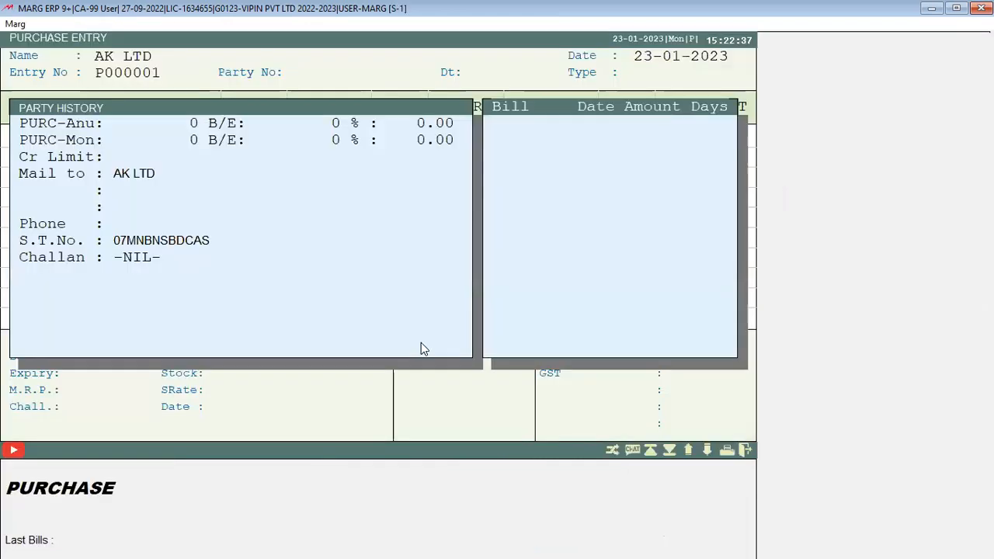
- In the AK LTD purchase entry, enter party number DEAWSD and keep the bill date 23-01-2023
text(DEAWSD)
key(Return)
key(Return)
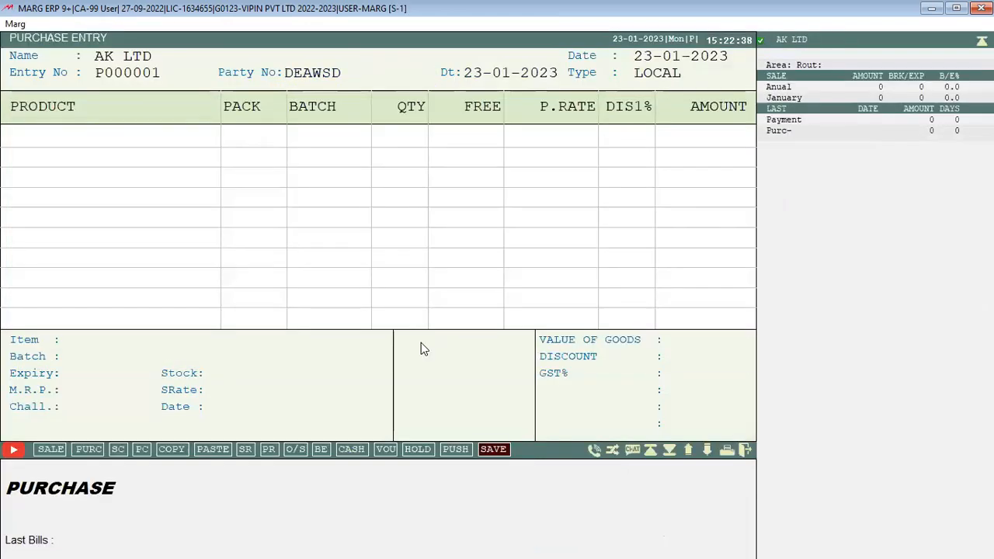
- Add AMLOGARD to the purchase with batch M01234, expiry February 2024, quantity 500 and purchase rate 25
key(Return)
text(M01234)
key(Return)
text(2)
key(Return)
text(24)
key(Return)
text(500)
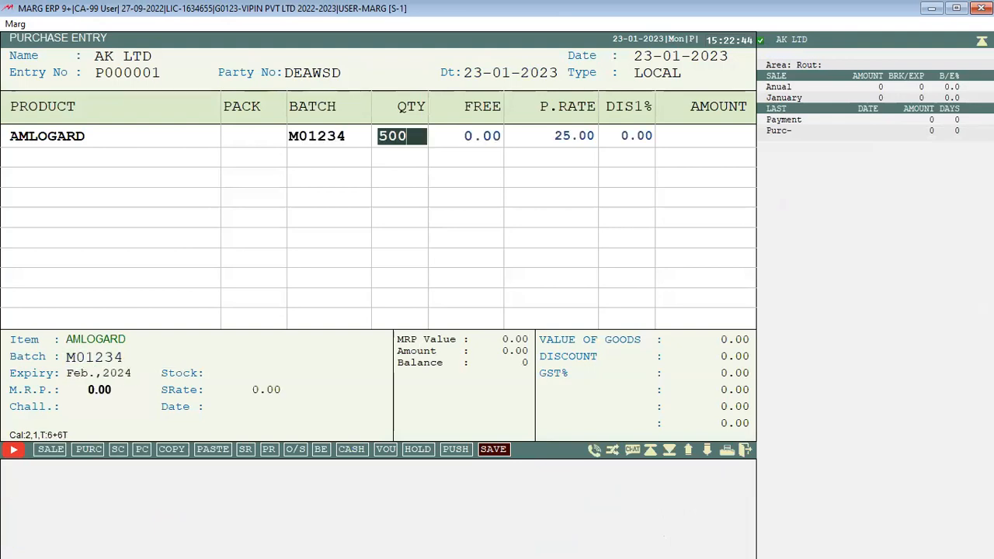
key(Return)
key(Return)
- Add AZMIN CAP to the purchase with batch AZ-01, expiry February 2024, quantity 100 and purchase rate 10, accepting the batch details
key(Down)
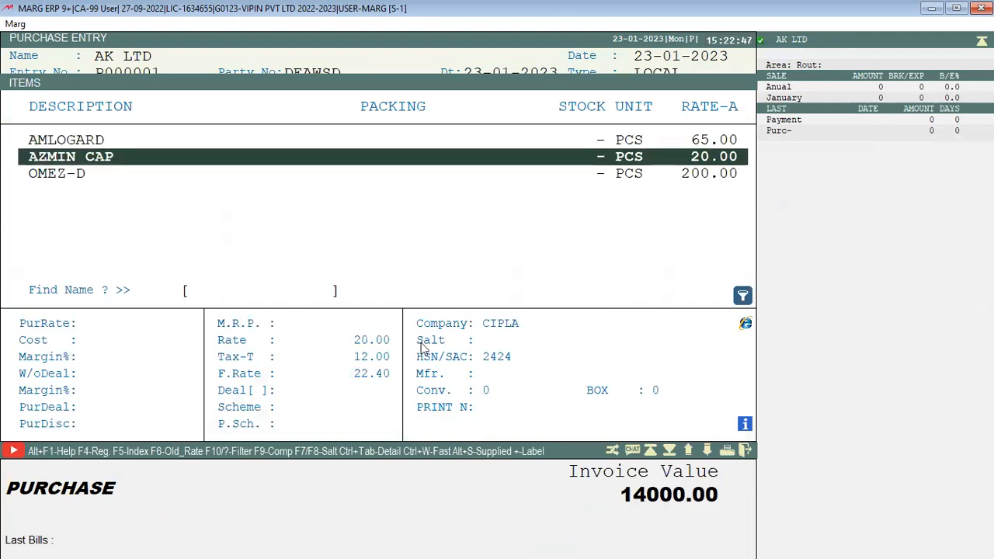
key(Return)
text(AZ-0)
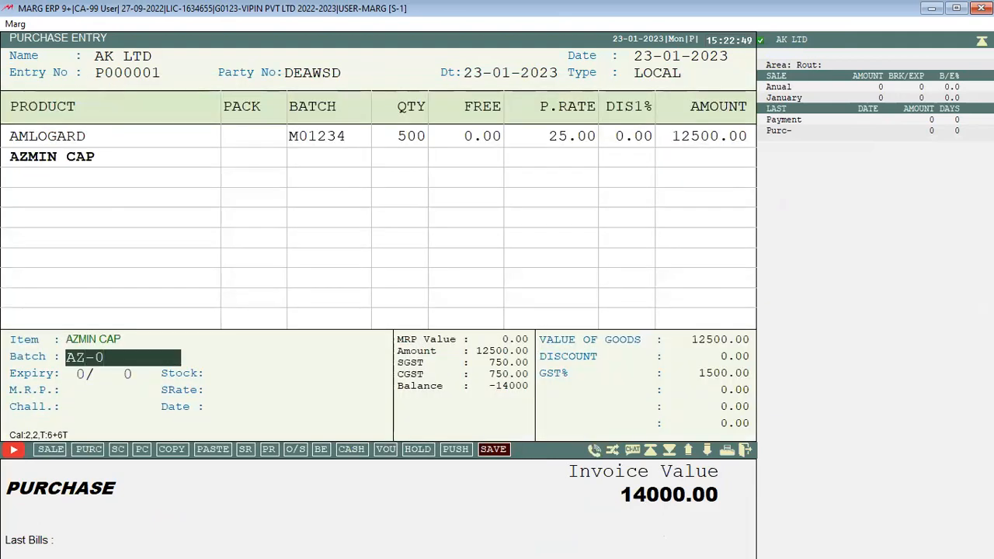
text(1)
key(Return)
text(224)
key(Return)
text(100)
key(Return)
key(Return)
key(Return)
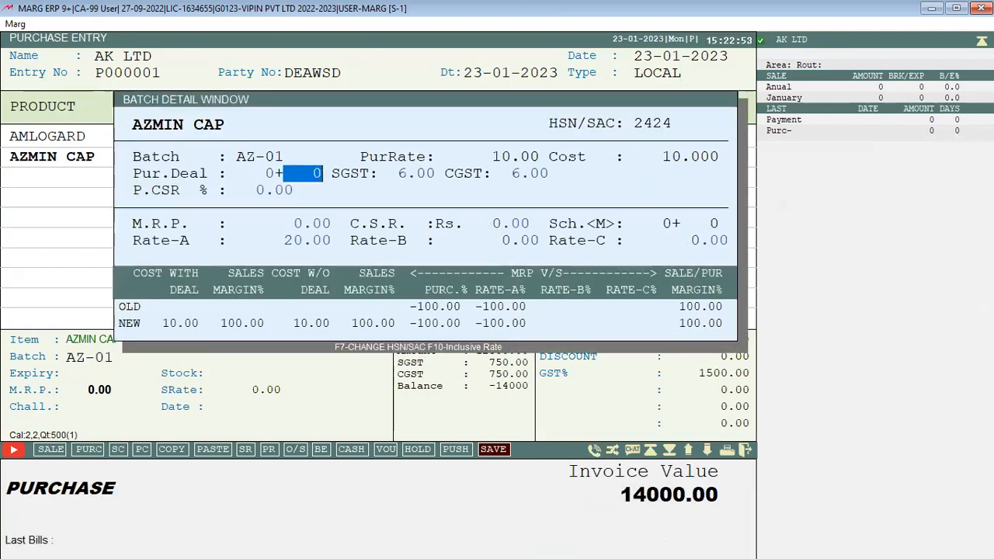
key(Return)
- Add OMEZ-D to the purchase with batch OM012, expiry February 2024, quantity 400 and purchase rate 100
key(Down)
key(Return)
text(OM0)
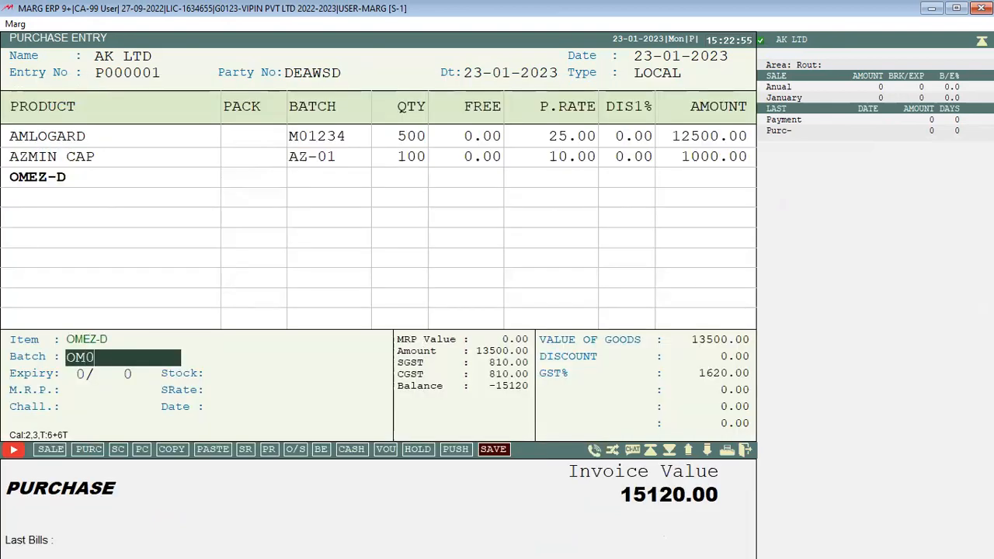
text(12)
key(Return)
text(224)
key(Return)
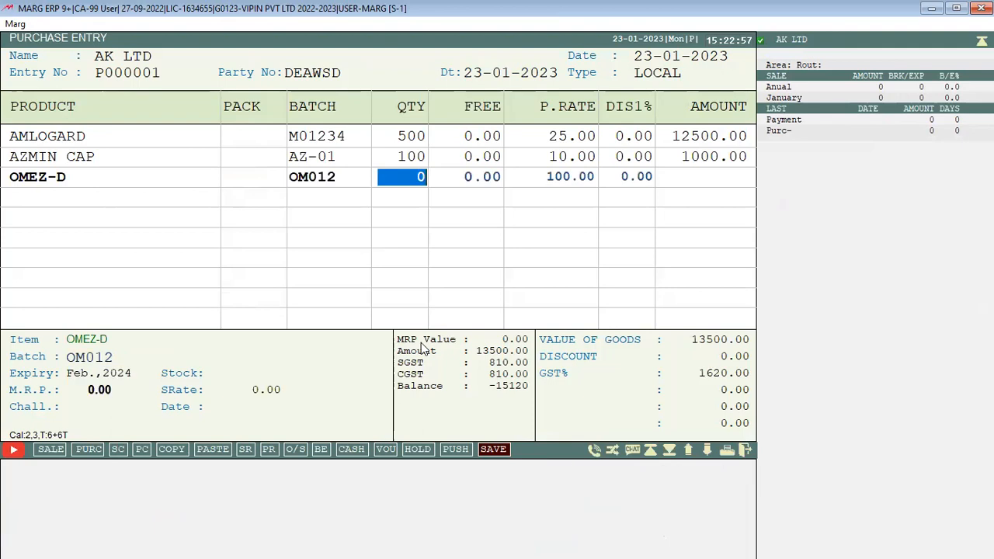
text(400)
key(Return)
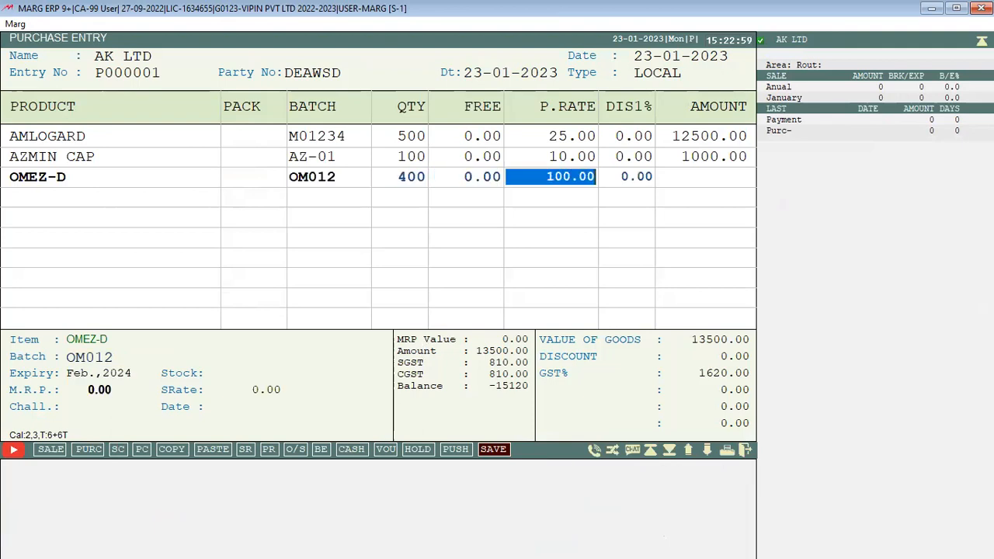
key(Return)
key(Return)
- Save the AK LTD purchase bill without checking rates or taxes, and leave the purchase entry
key(Escape)
key(Escape)
key(Escape)
key(Right)
key(Right)
key(Right)
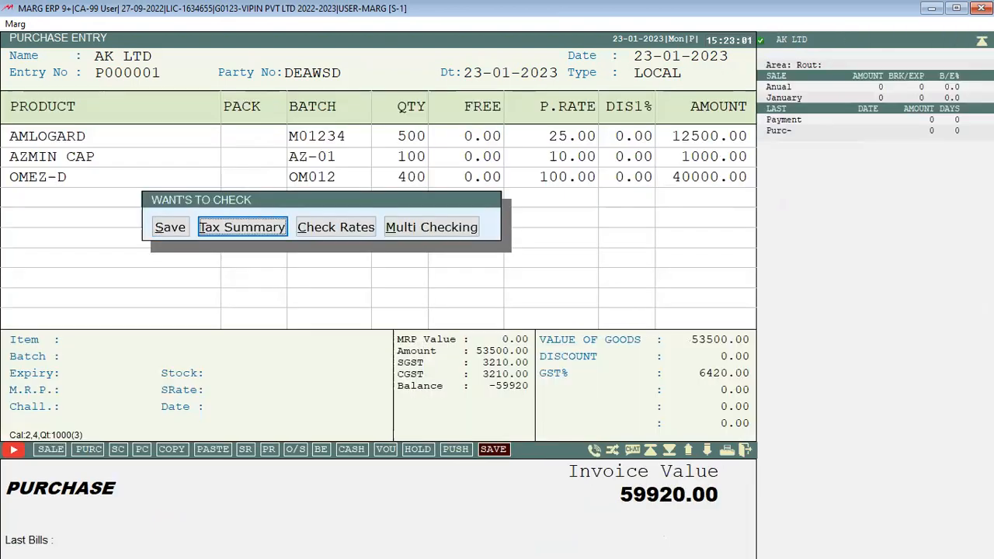
key(Left)
key(Left)
key(Left)
key(Return)
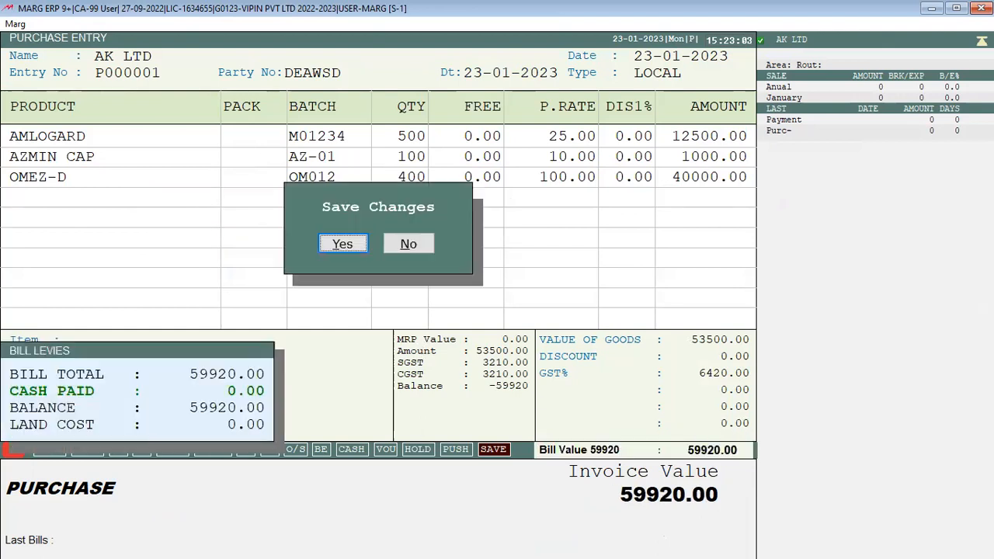
key(Return)
key(Escape)
key(Escape)
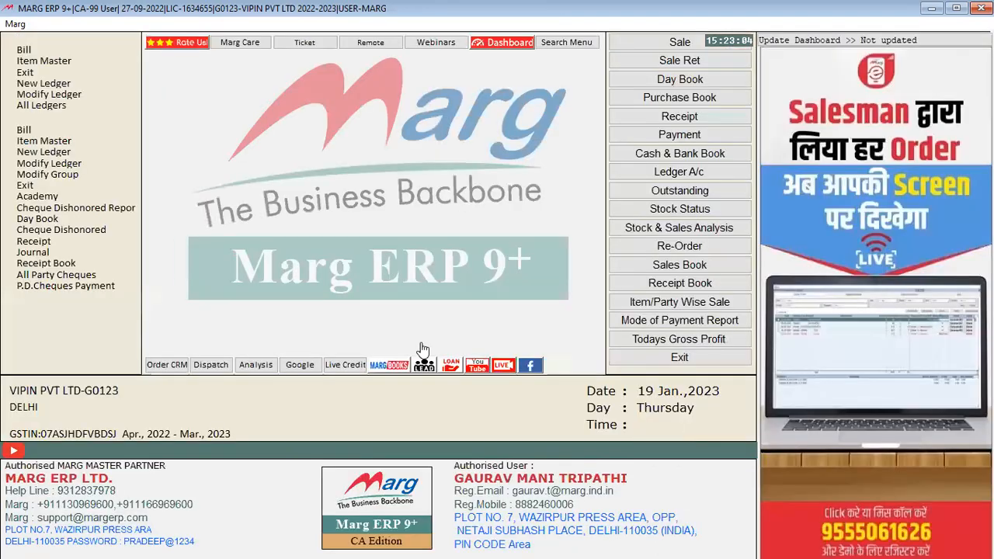
- Start a new ledger under Sundry Debtors named "MR A ( BILL BY BILL)"
key(alt+n)
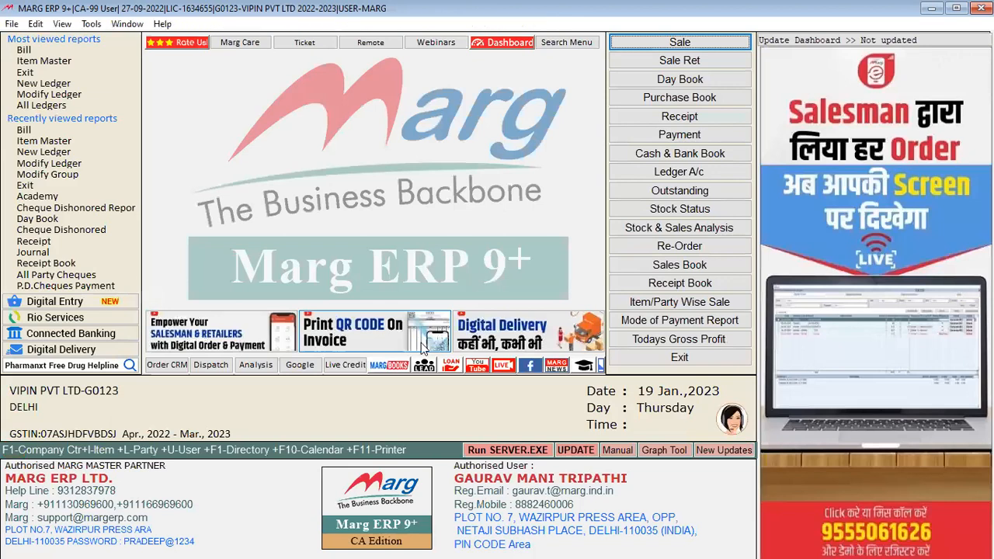
key(alt+m)
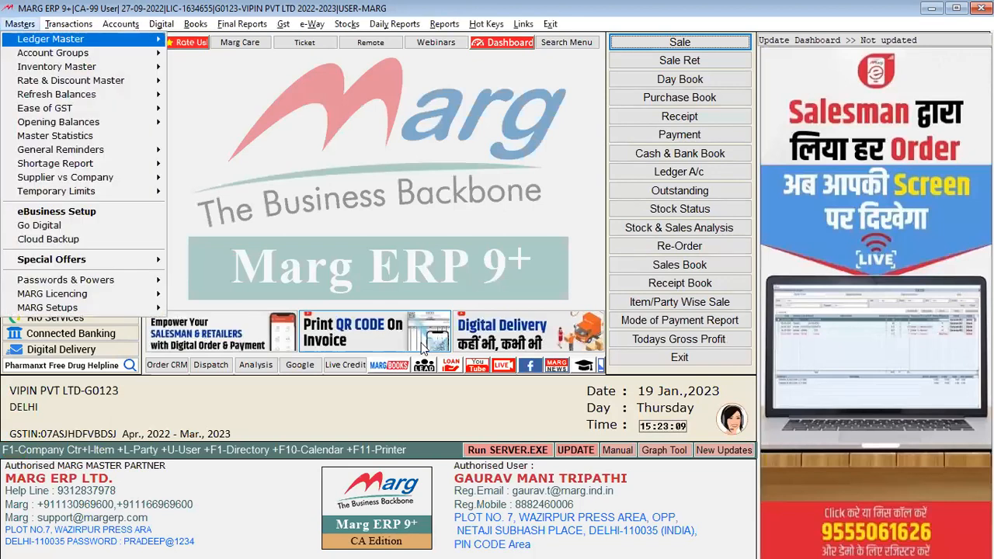
key(Return)
key(Return)
text(MR A)
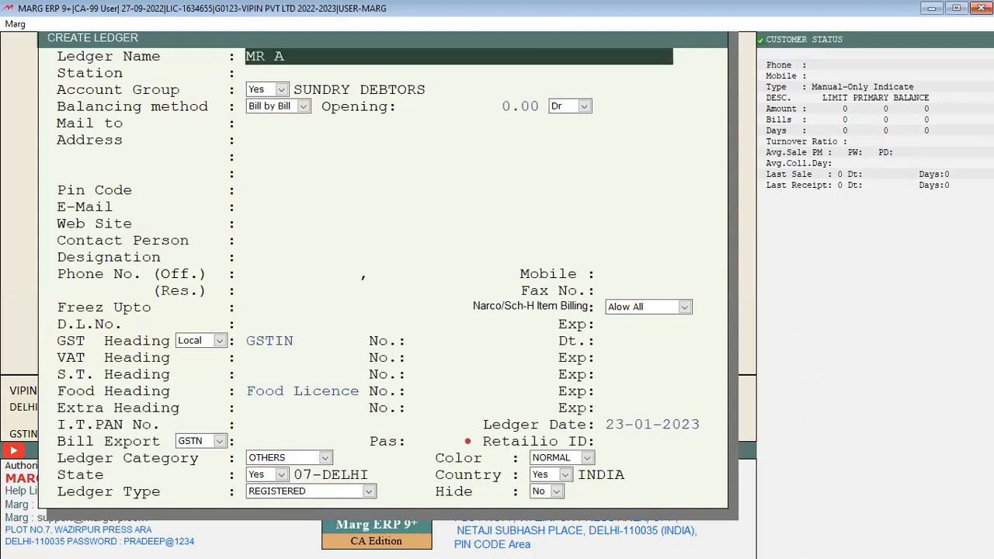
text( ( BILL BY BILL)
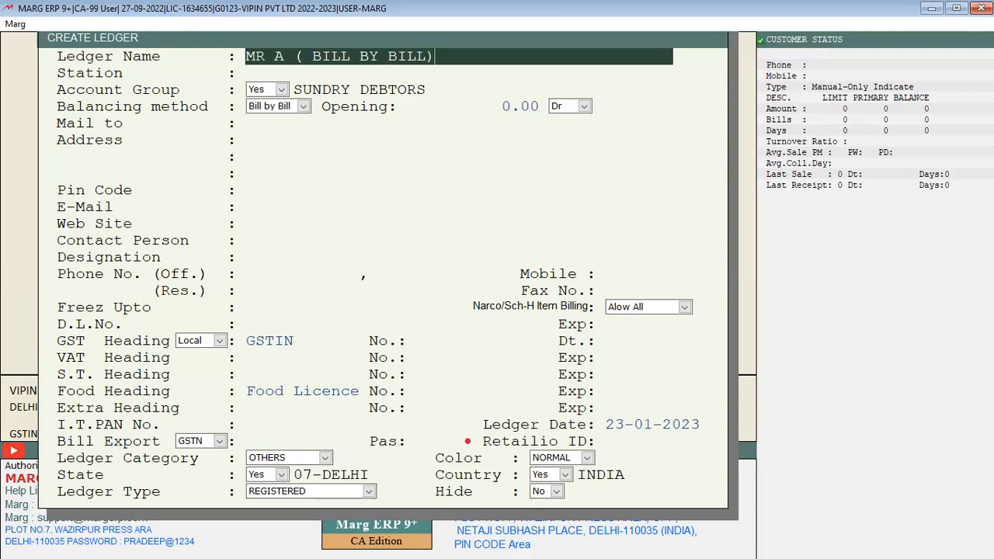
- Keep the balancing method at Bill by Bill for the MR A ledger and save it
key(Return)
key(Return)
key(Return)
key(Up)
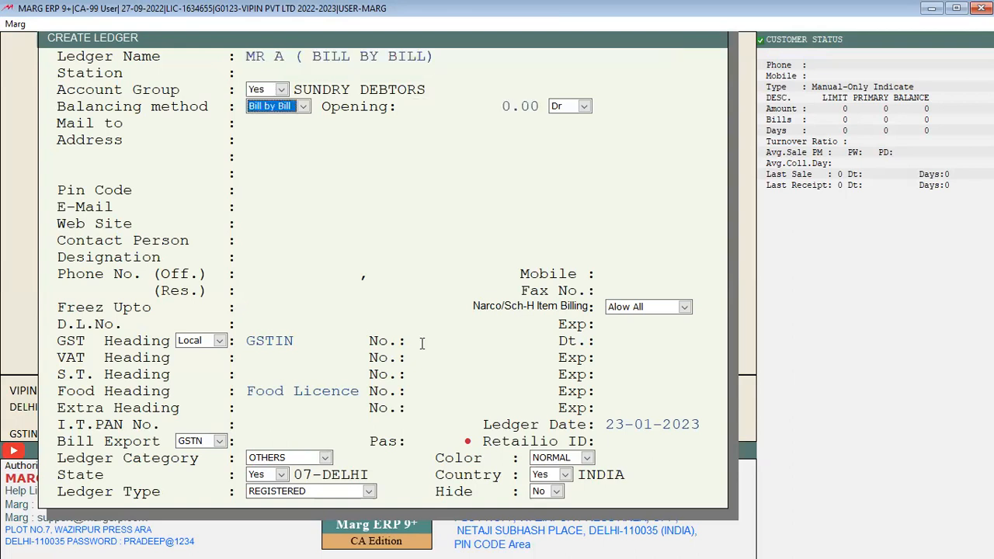
key(Return)
key(Return)
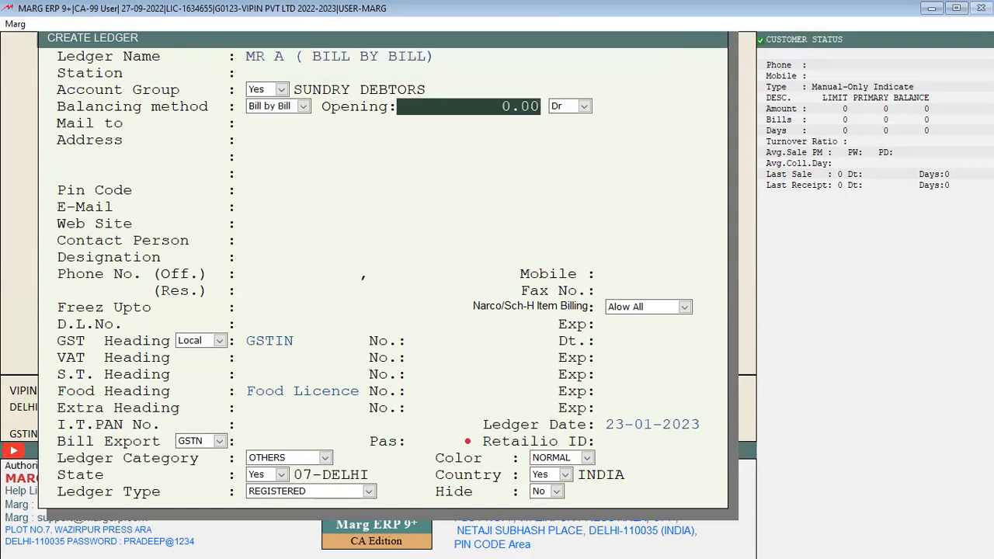
key(Page_Down)
key(Escape)
- Start another Sundry Debtors ledger named MR B and set its balancing method to Fifo Base
key(Return)
text(MR B)
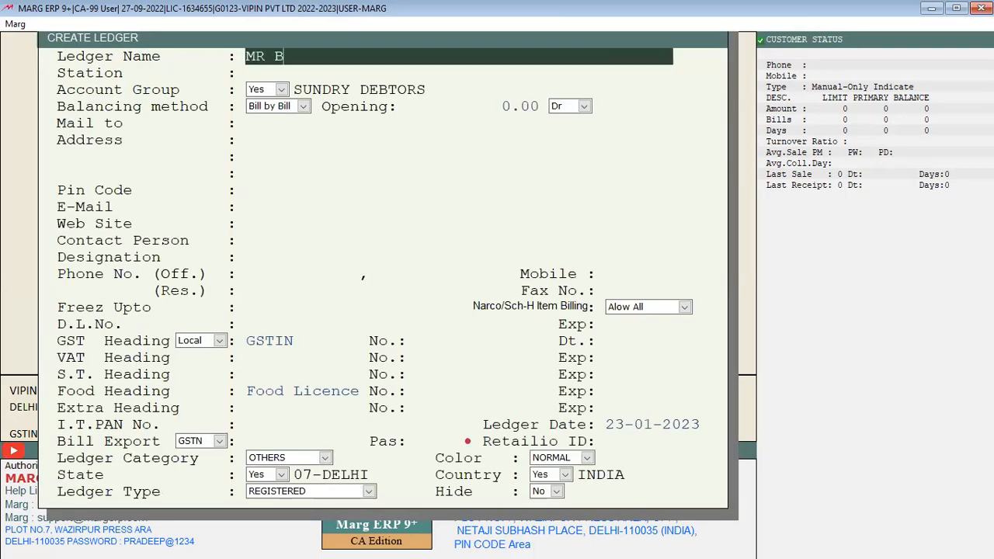
key(Return)
key(Return)
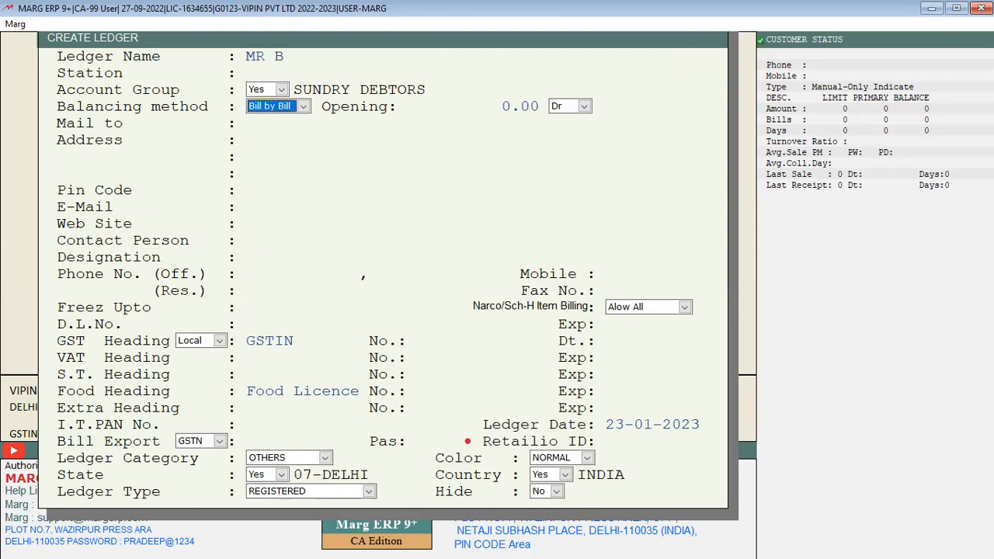
key(space)
key(Down)
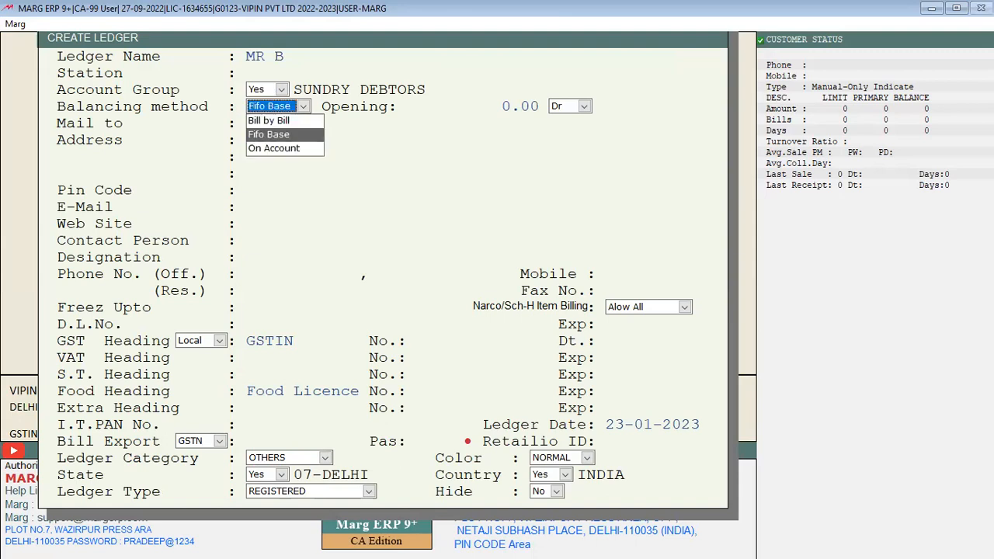
key(Return)
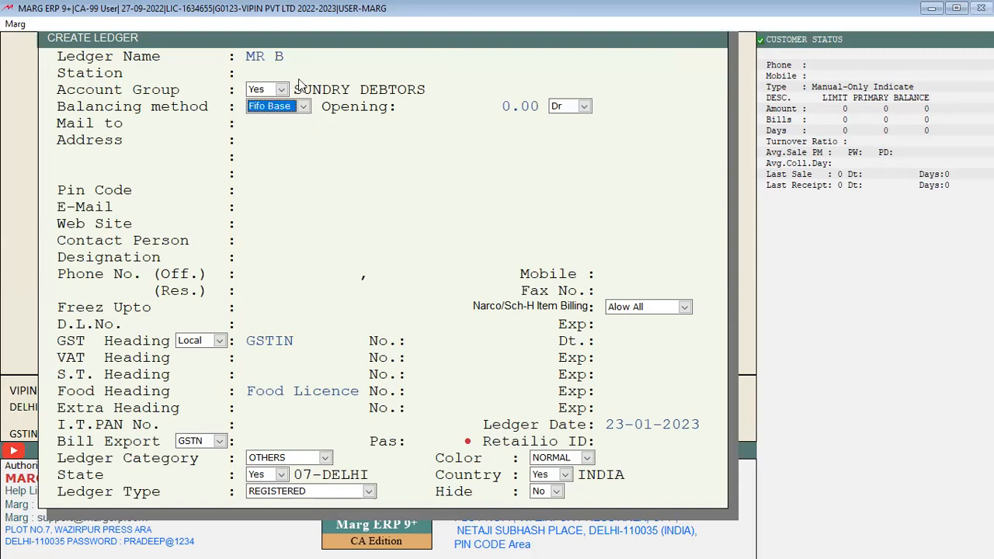
- Extend the MR B ledger's name to "MR B ( FIFO)" and save the ledger
click(293, 56)
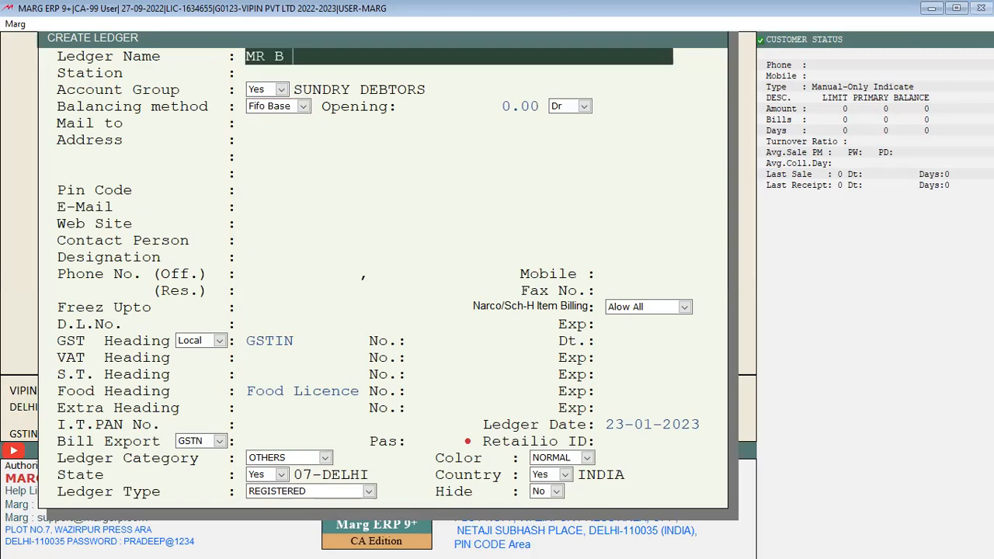
text(FIFO))
key(Return)
key(Return)
key(Return)
key(Return)
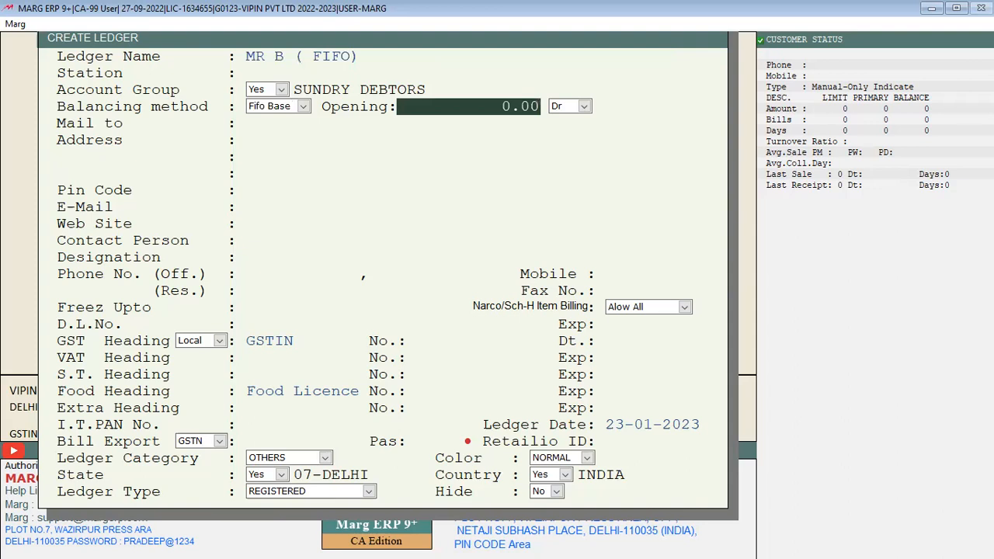
key(ctrl+w)
- Start a third Sundry Debtors ledger named MR C and set its balancing method to On Account
key(Return)
text(MR C)
key(Return)
key(Return)
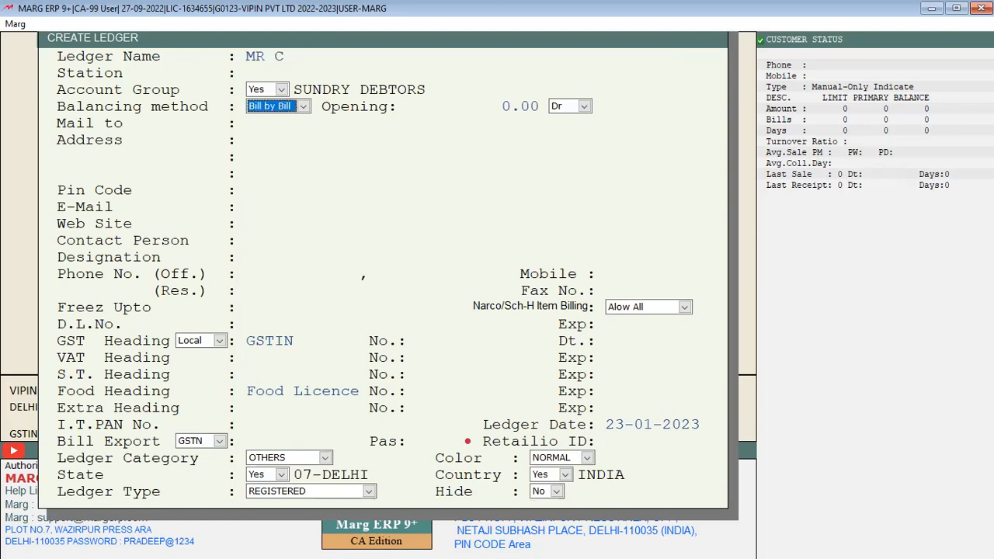
key(o)
key(Return)
- Extend the MR C ledger's name to "MR C ( ON ACCOUNT)" and save the ledger
click(292, 58)
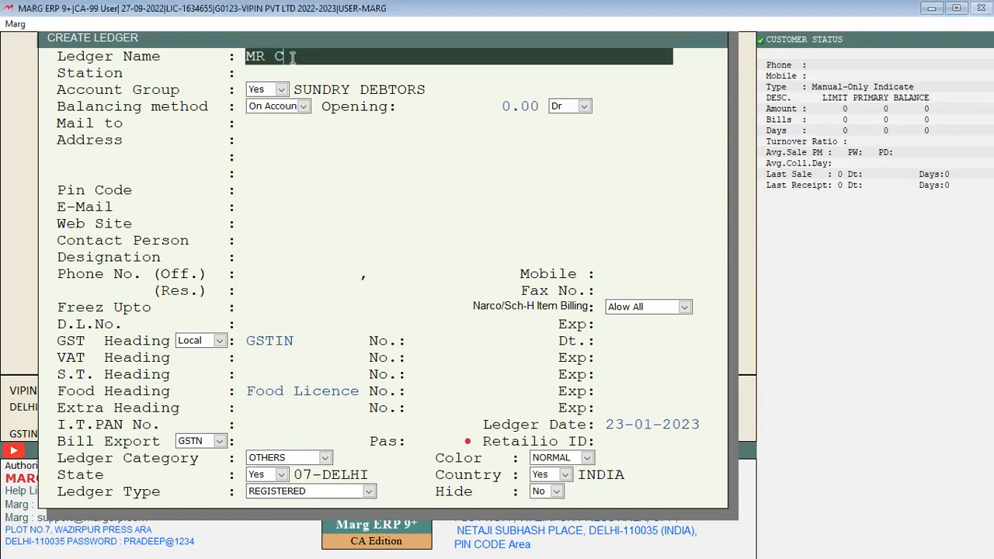
text(( ON ACCOUNT)
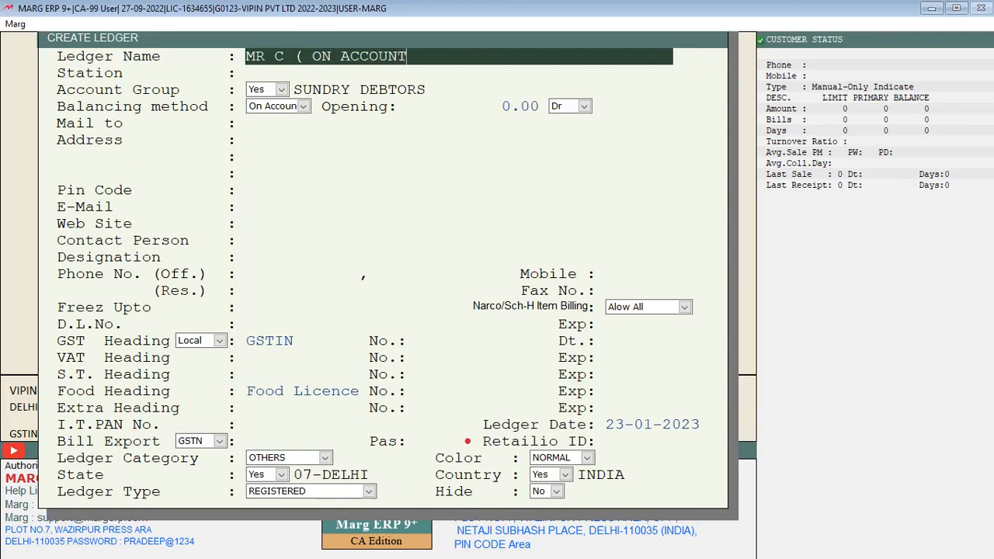
key(Return)
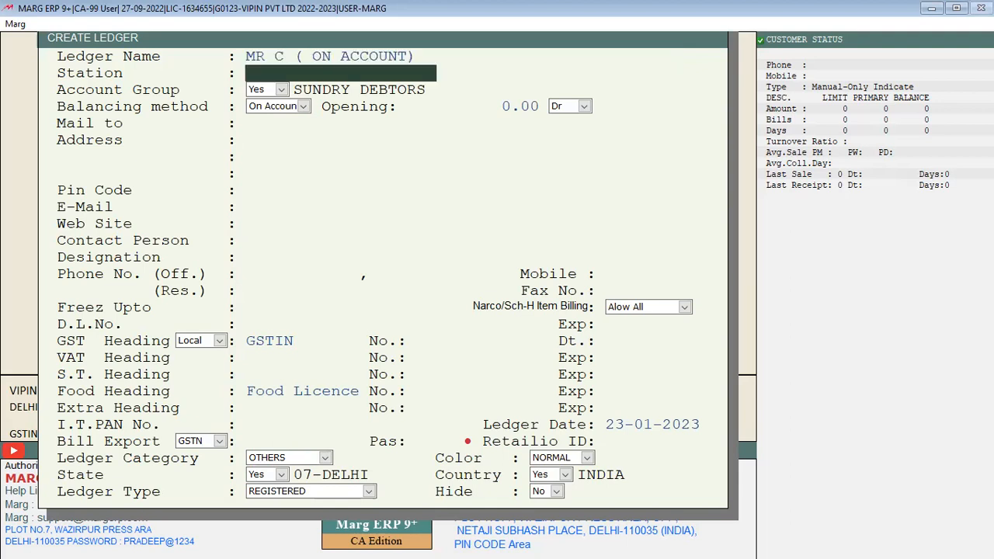
key(Page_Down)
key(Escape)
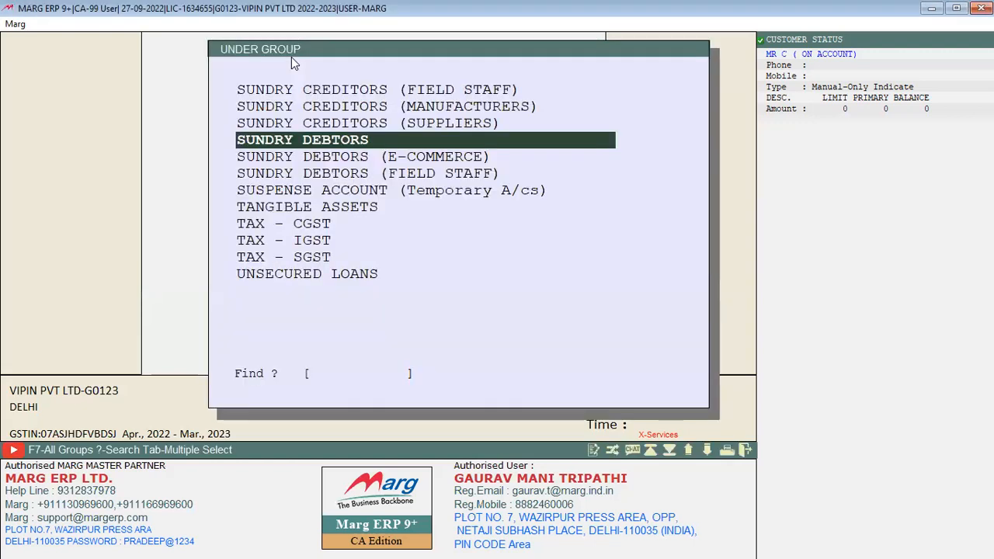
- Leave the ledger creation and start a new sale bill
key(Escape)
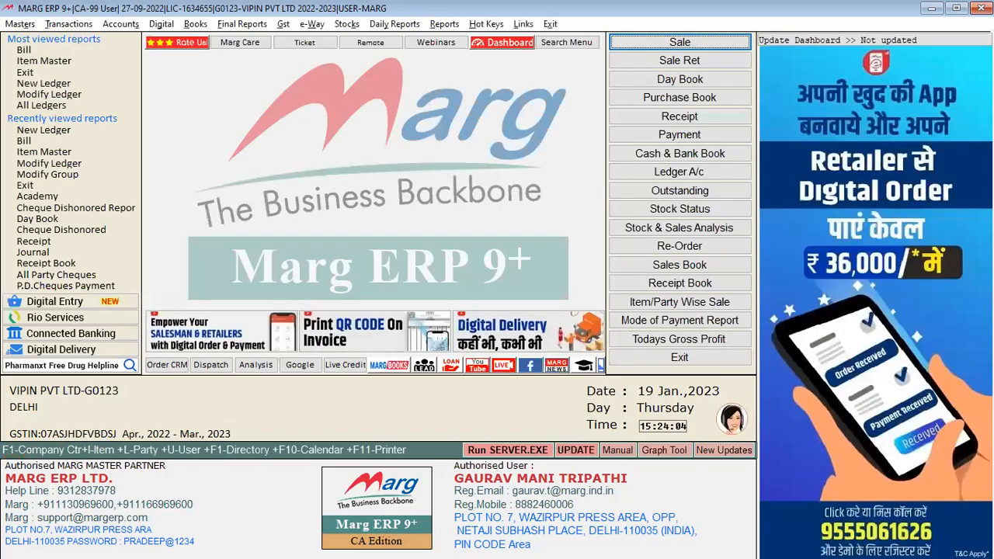
key(alt+n)
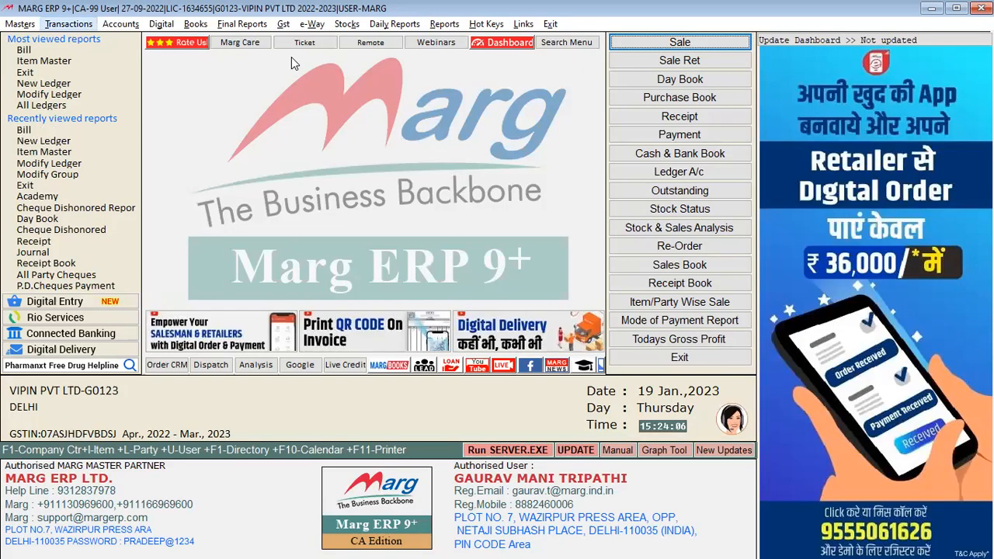
key(alt+t)
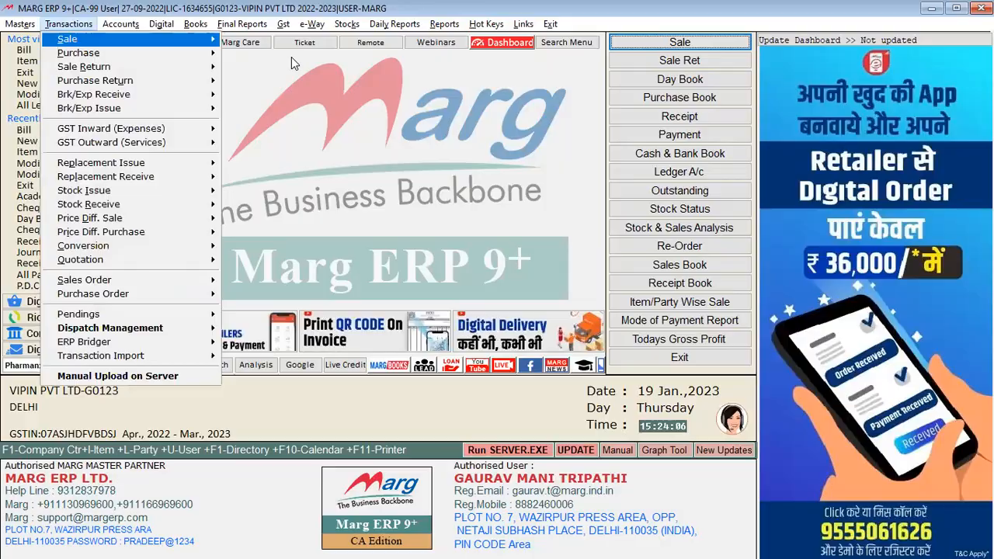
key(Return)
key(Return)
key(Return)
- Open the ledger details of MR A ( BILL BY BILL) from the customer list and check the balancing method
key(Down)
key(Down)
key(Down)
key(Down)
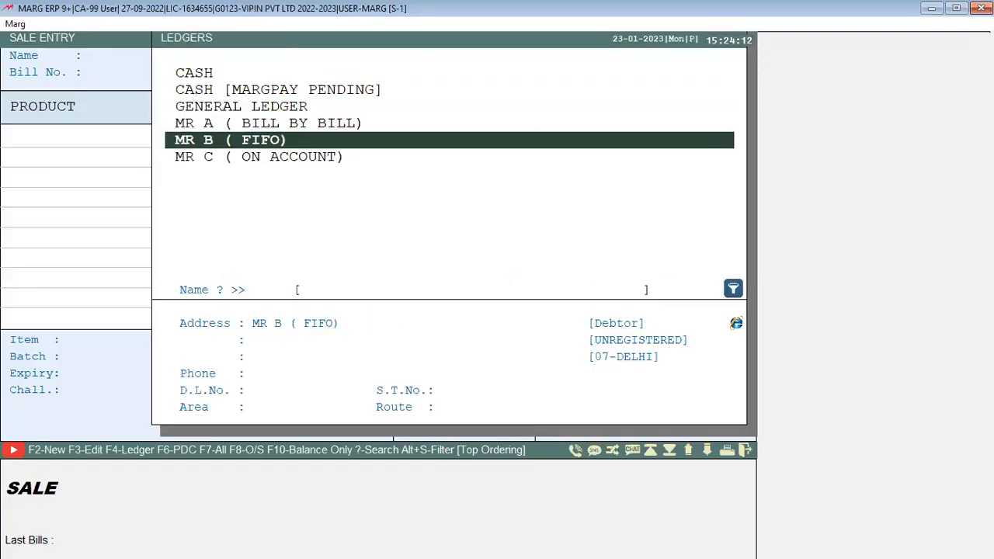
key(Down)
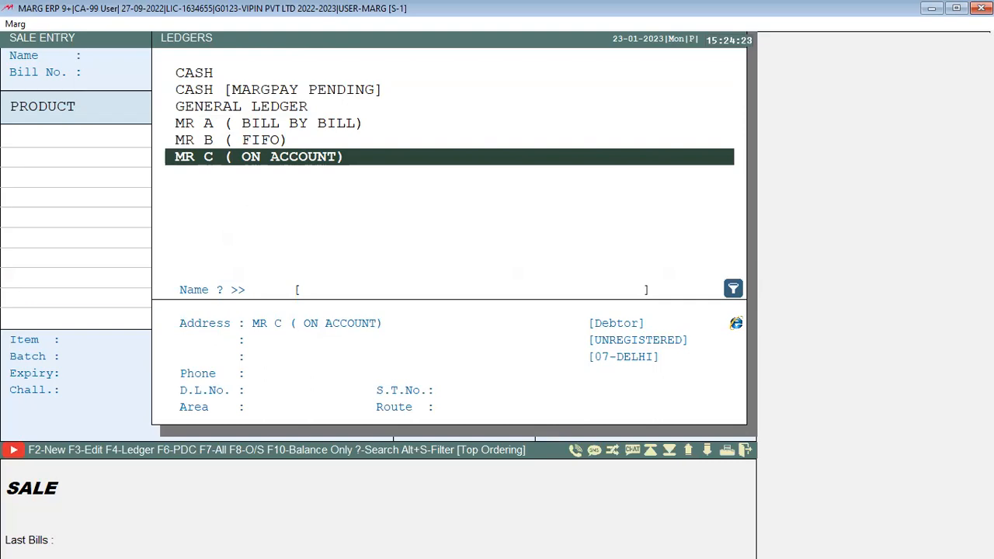
key(Up)
key(Up)
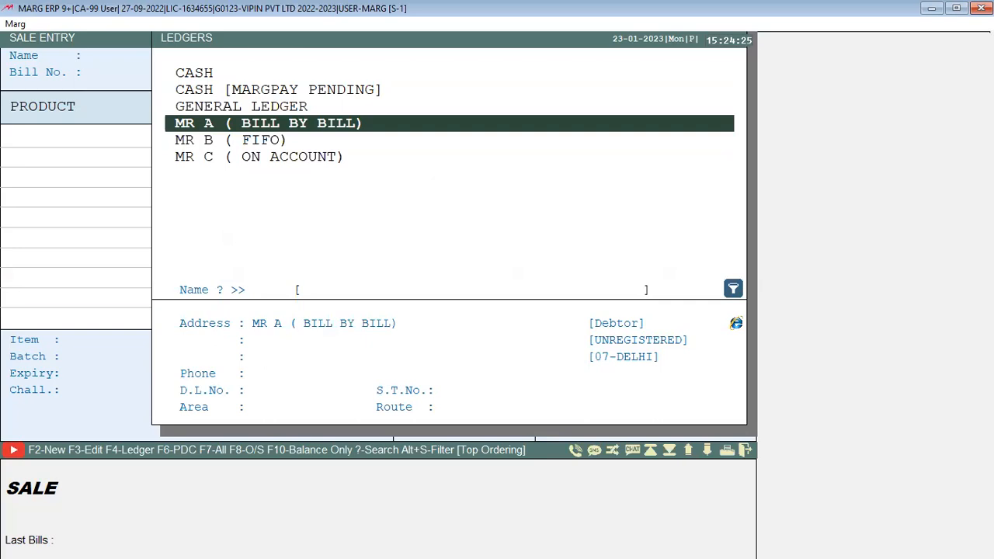
key(F3)
key(Return)
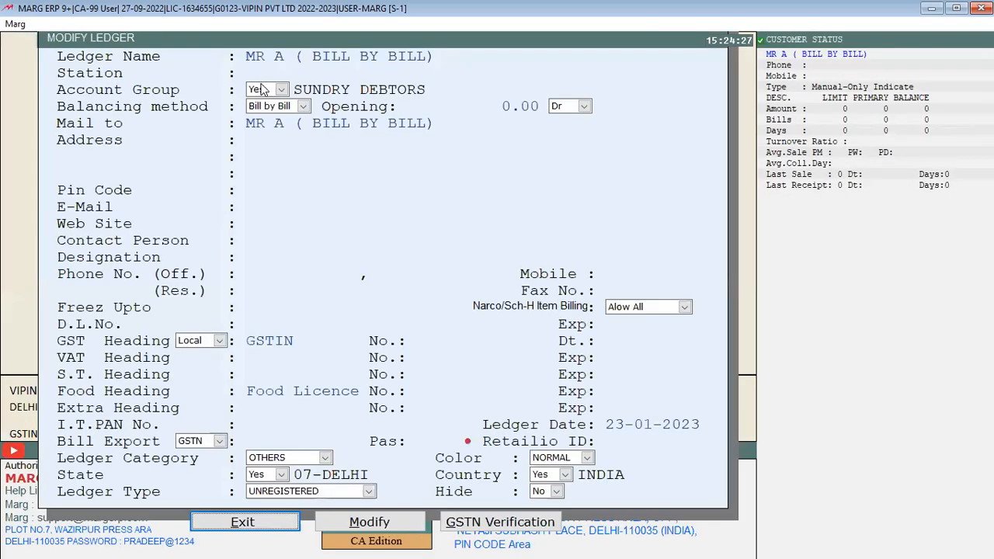
key(Escape)
key(Escape)
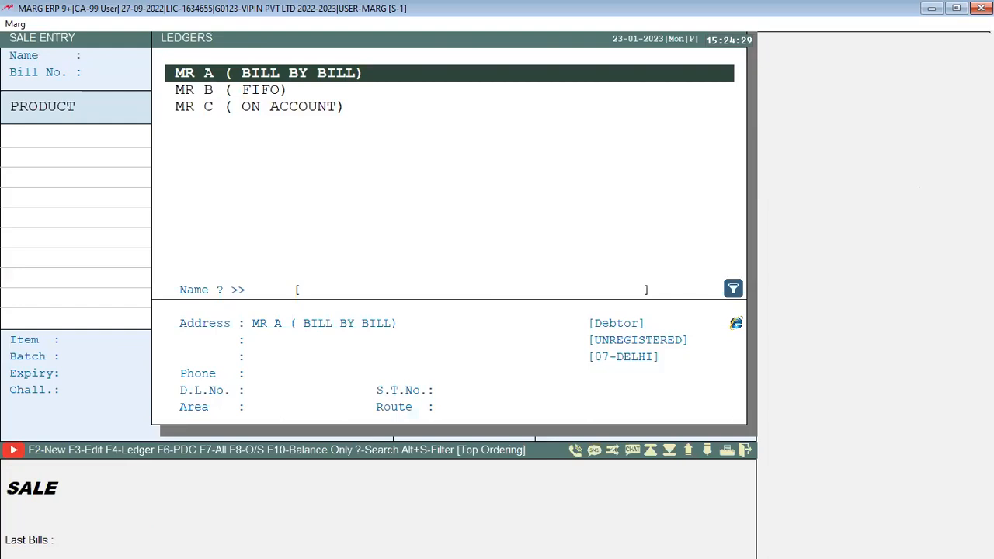
- Open the ledger details of MR B ( FIFO) and check the balancing method
key(Down)
key(F3)
key(Return)
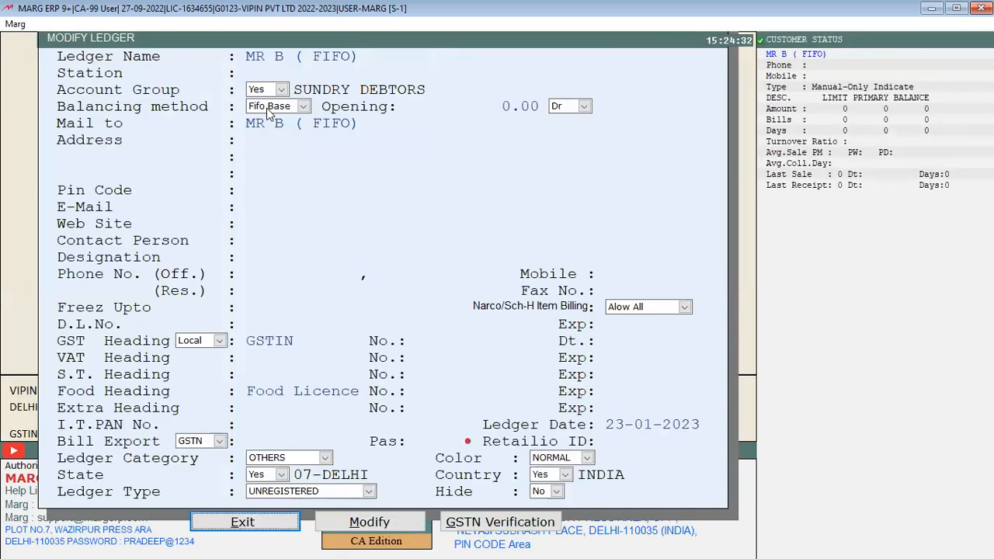
key(Escape)
key(Escape)
- Open the ledger details of MR C ( ON ACCOUNT) and check the balancing method
key(Down)
key(F3)
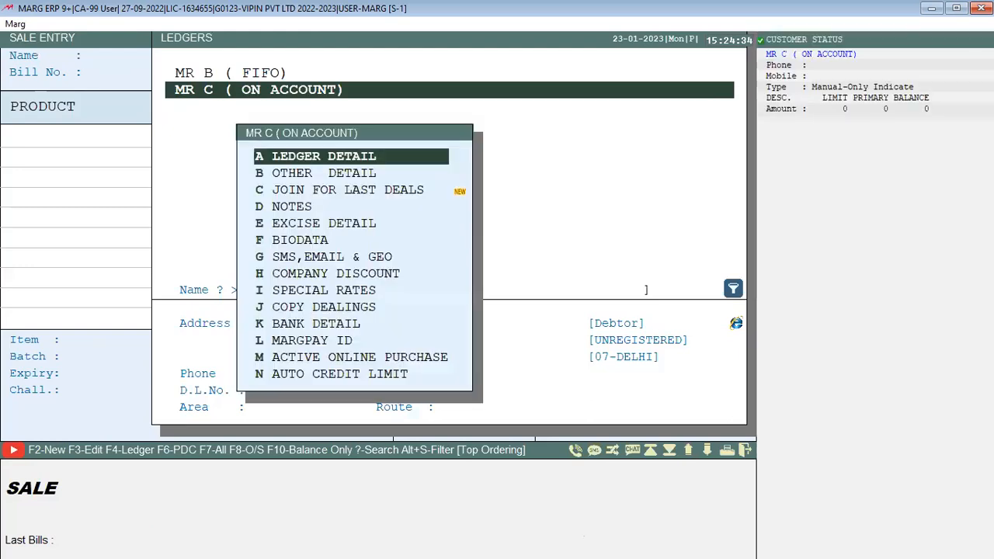
key(Return)
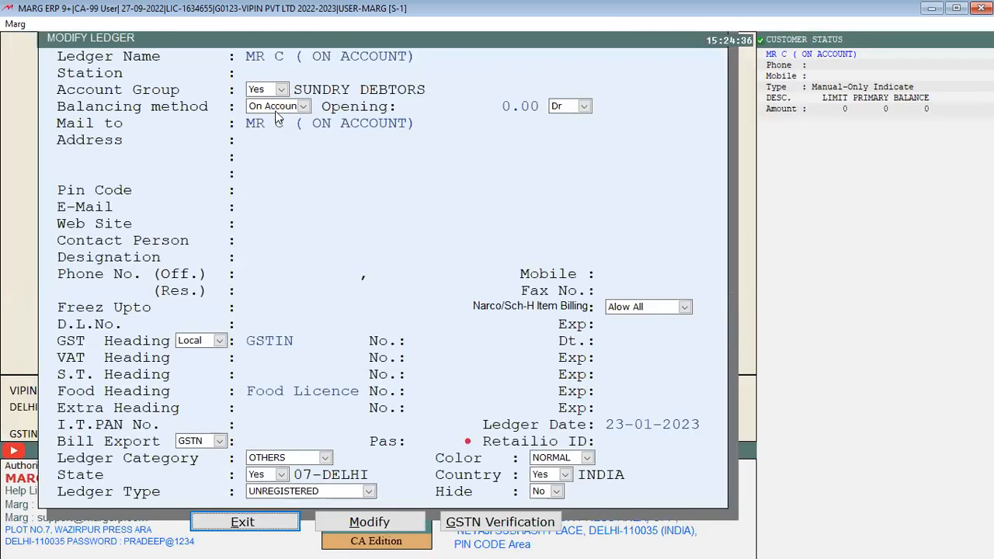
key(Escape)
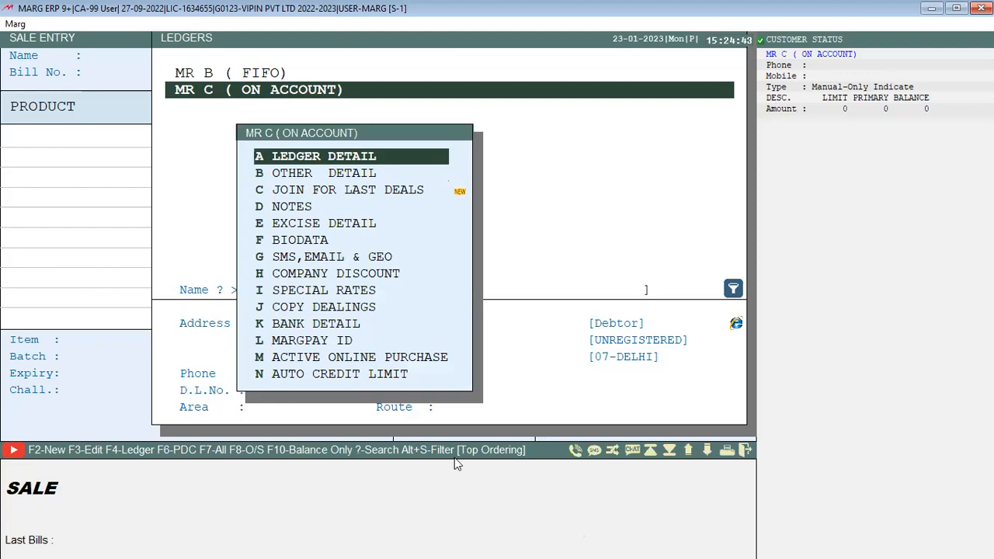
key(Escape)
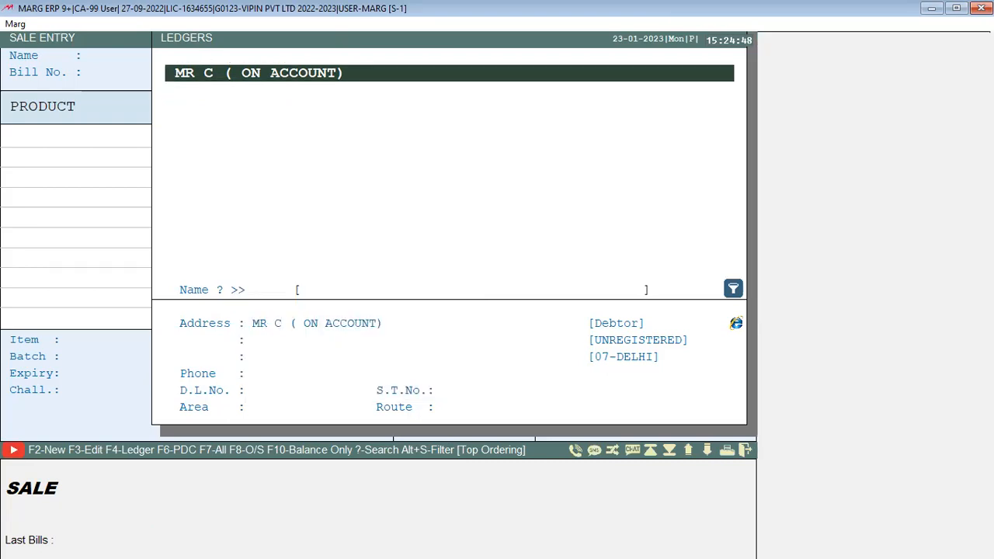
- Choose MR A ( BILL BY BILL) as the sale bill's customer and add AMLOGARD, batch M01234, with quantity 24
key(Up)
key(Up)
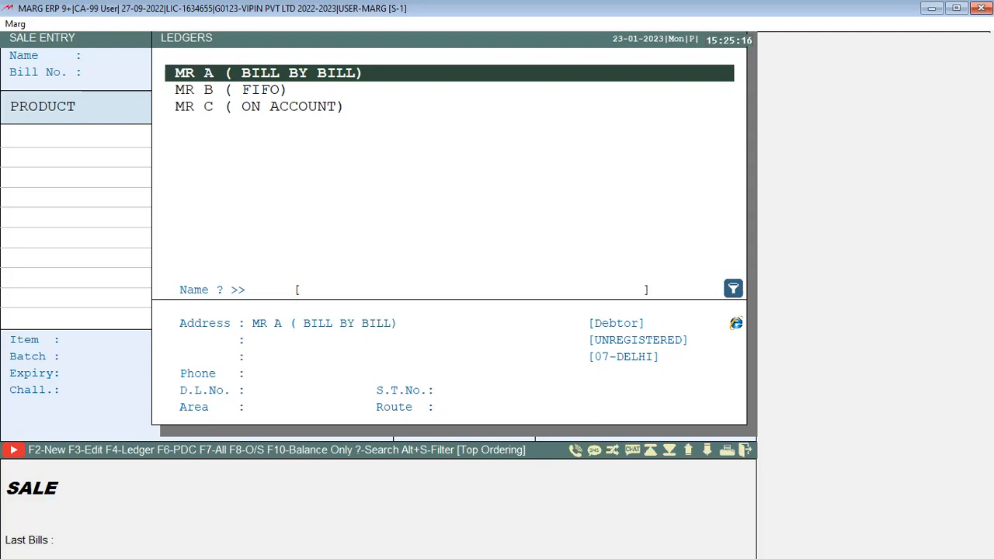
key(Return)
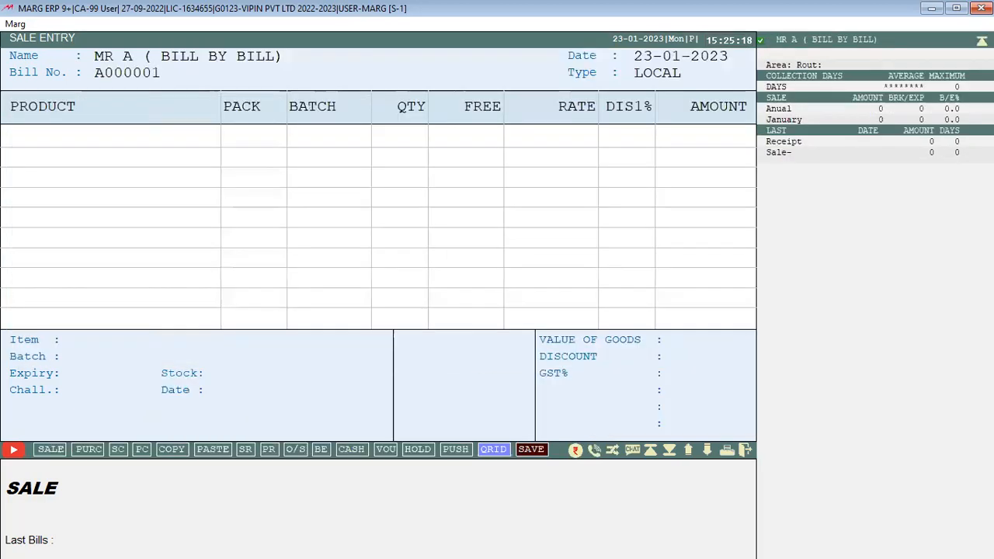
key(Return)
key(Return)
key(Return)
text(24)
key(Return)
- Add AZMIN CAP, batch AZ-01, with quantity 4 to MR A's first sale bill
key(Down)
key(Return)
key(Return)
text(4)
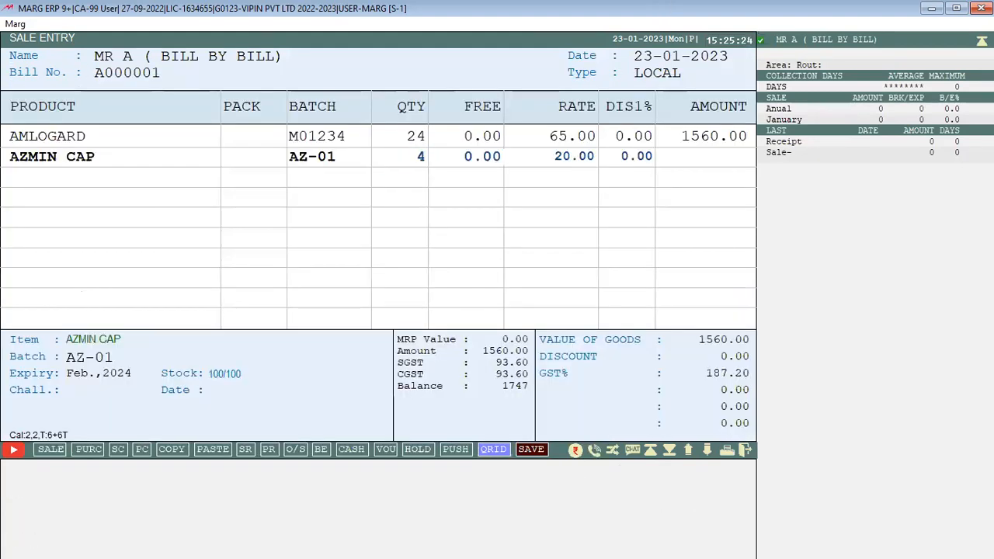
key(Return)
- Add OMEZ-D, batch OM012, with quantity 5 as the third item of MR A's first sale bill
key(Down)
key(Return)
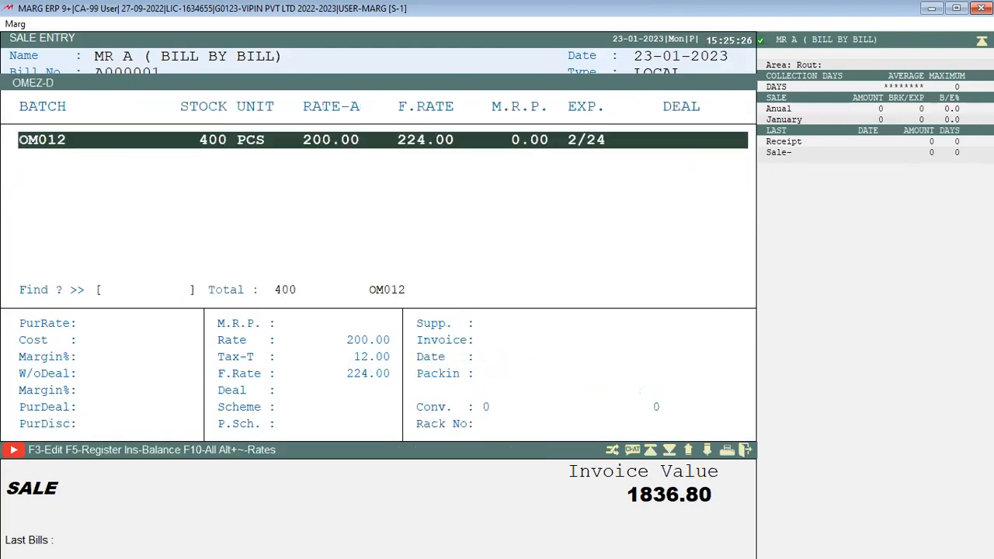
key(Return)
text(5)
key(Return)
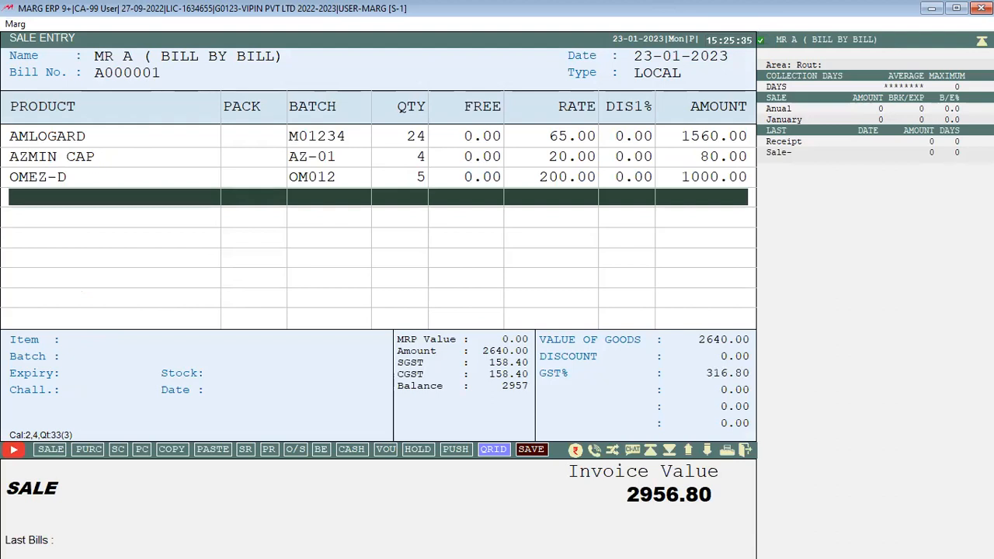
- Finish item entry on MR A's first sale bill and save it with no cash received
key(Return)
key(Return)
key(Return)
key(Return)
key(Return)
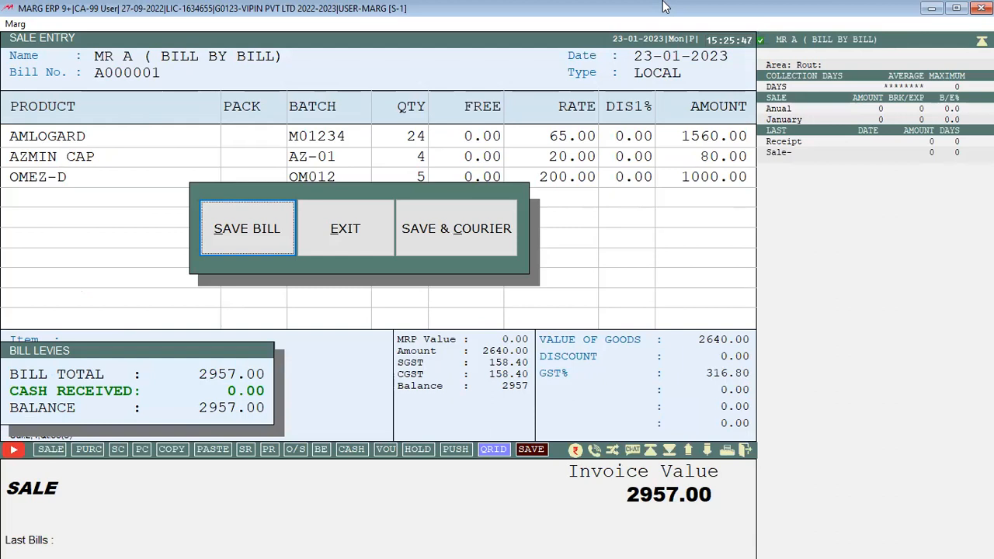
key(Return)
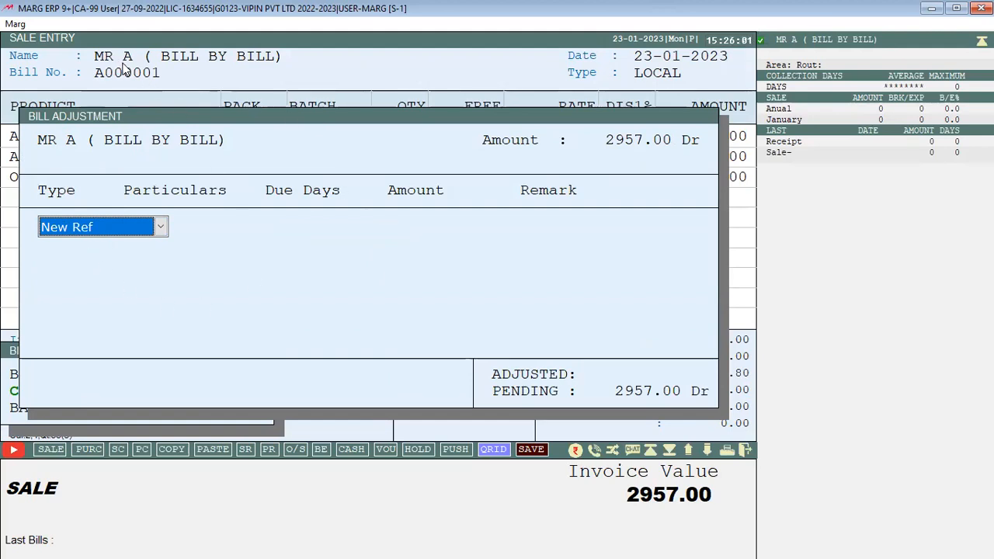
- Adjust the full amount of MR A's first bill as a New Ref under its own bill number and skip printing
key(Return)
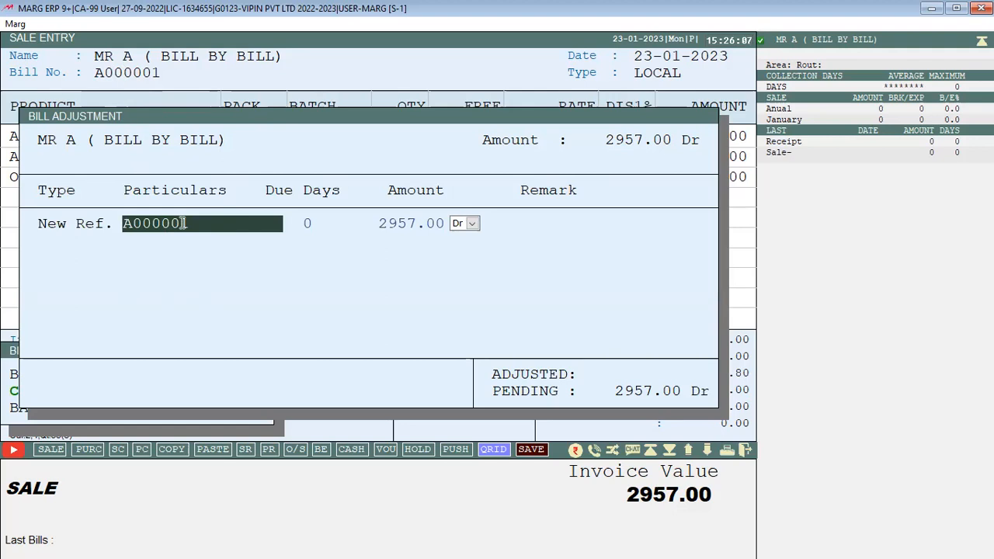
key(Return)
key(Return)
key(Return)
key(Return)
key(End)
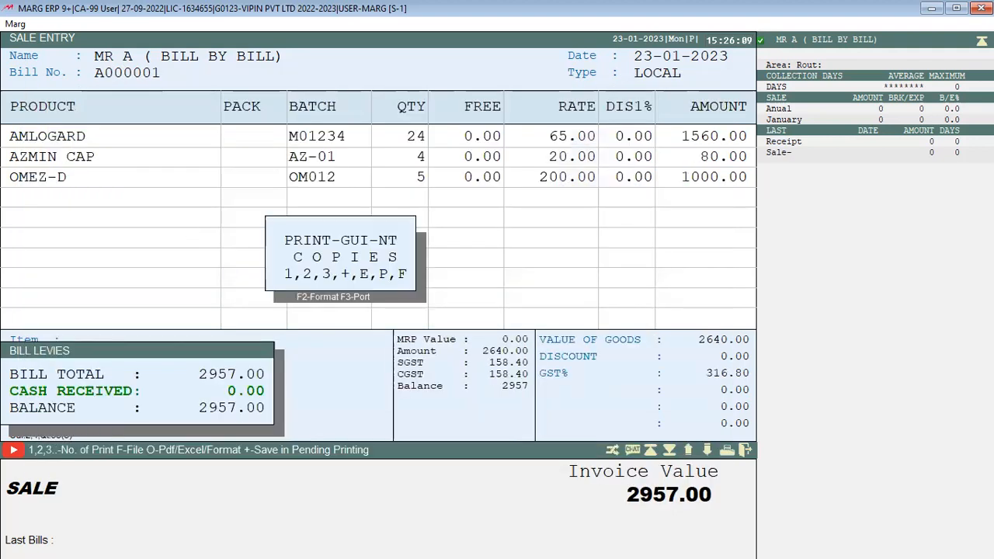
key(Escape)
- Start a second sale bill for MR A ( BILL BY BILL) and add OMEZ-D with quantity 5
key(Return)
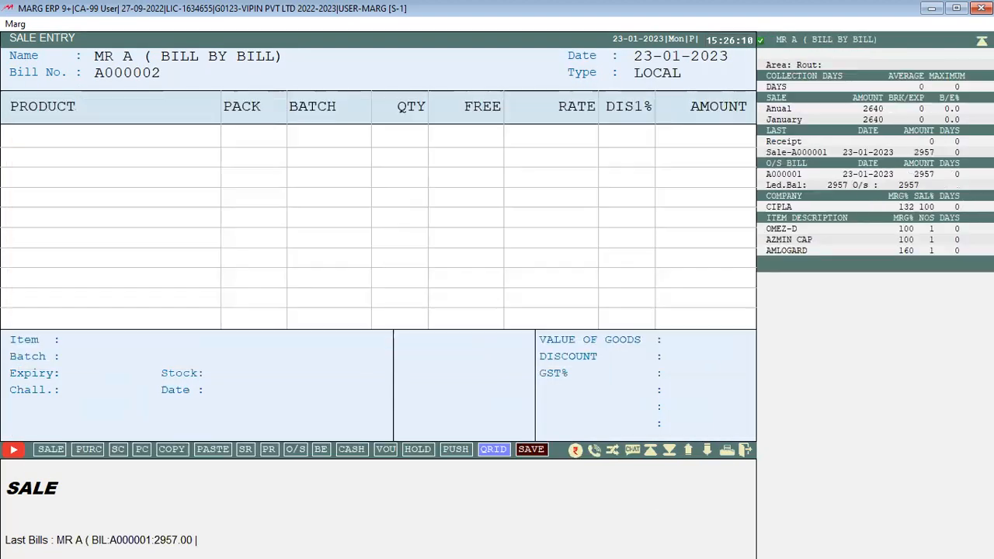
key(Return)
key(Return)
text(5)
key(Return)
- Add AZMIN CAP, batch AZ-01, with quantity 6 to MR A's second sale bill
key(Up)
key(Return)
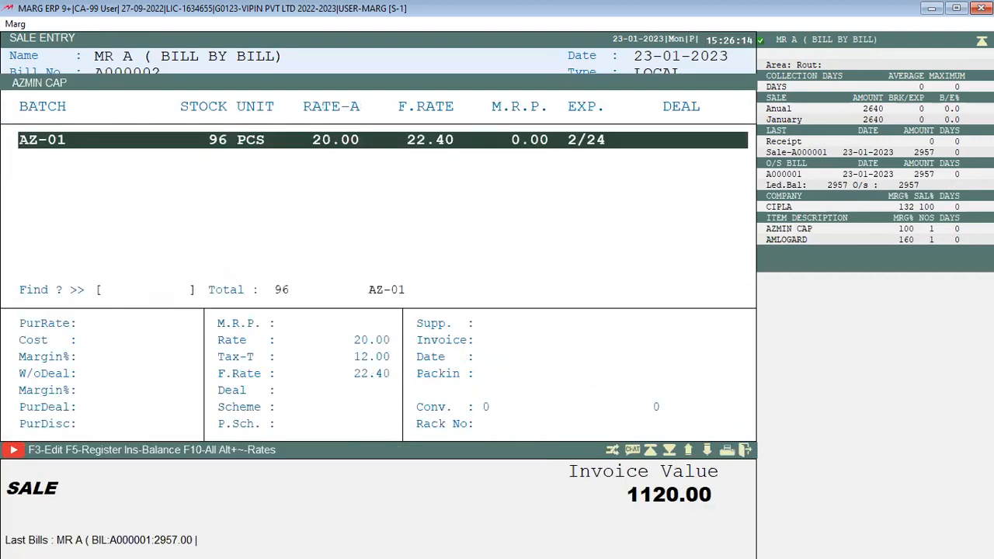
key(Return)
text(6)
key(Return)
- Add AMLOGARD, batch M01234, with quantity 7 to MR A's second sale bill
key(Up)
key(Return)
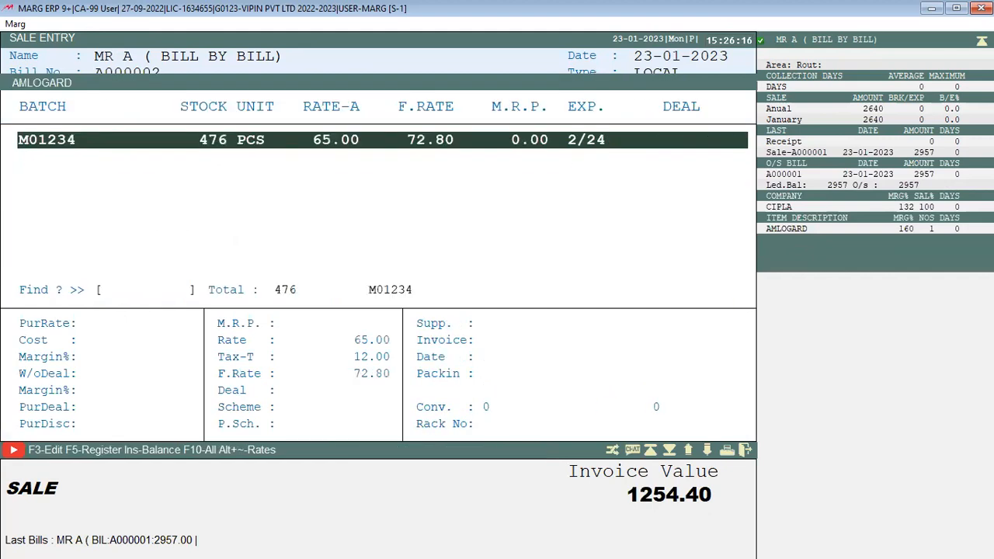
key(Return)
text(7)
key(Return)
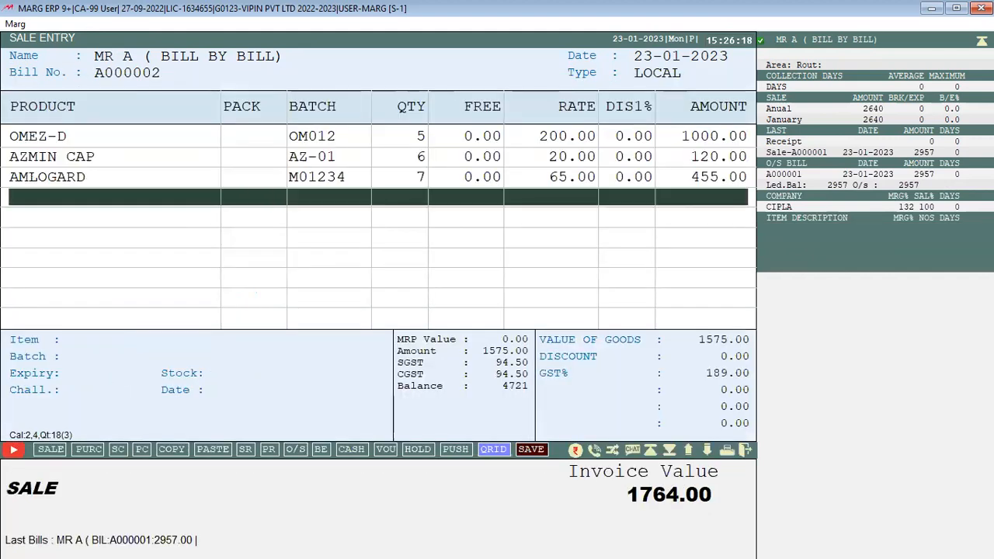
- Finish item entry on MR A's second sale bill and save it with no cash received
key(Return)
key(Return)
key(Return)
key(Return)
key(Return)
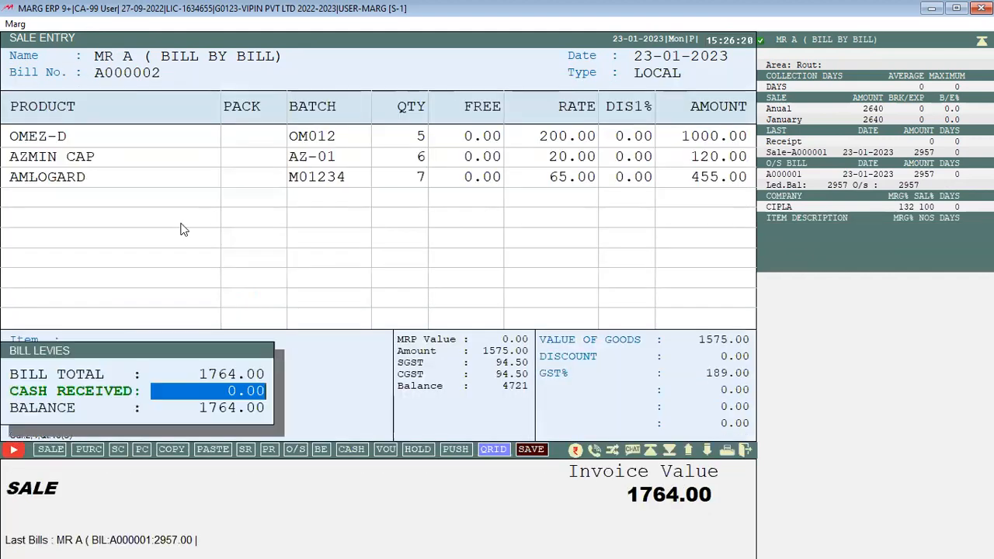
key(Return)
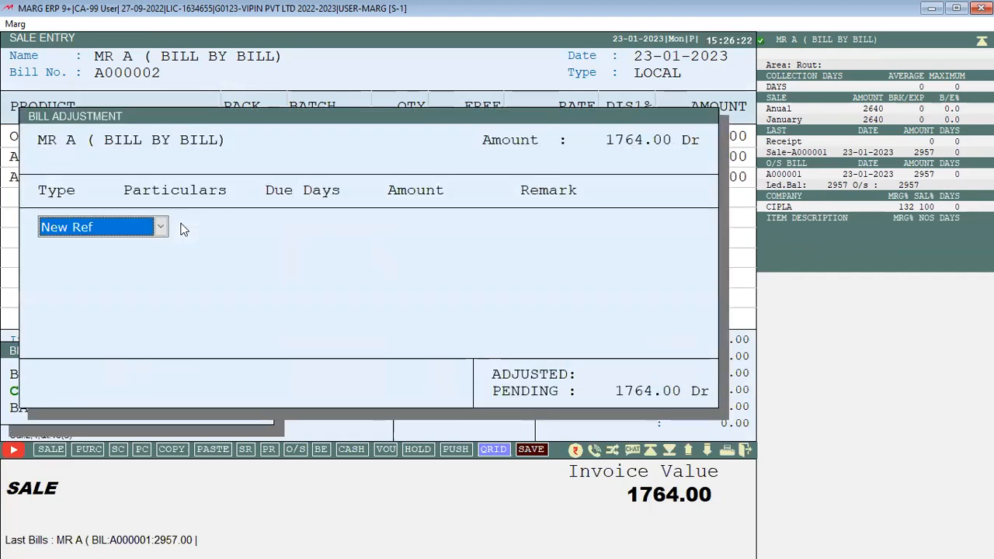
- Adjust MR A's second bill in full as a New Ref under its own bill number, skipping the extra bill details and printing
key(Return)
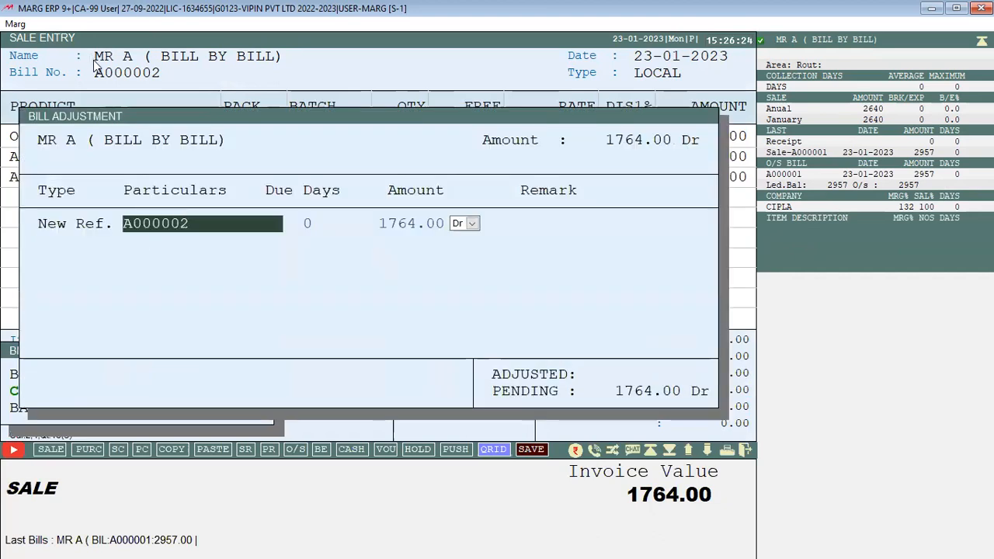
key(Return)
key(Return)
key(Return)
key(Return)
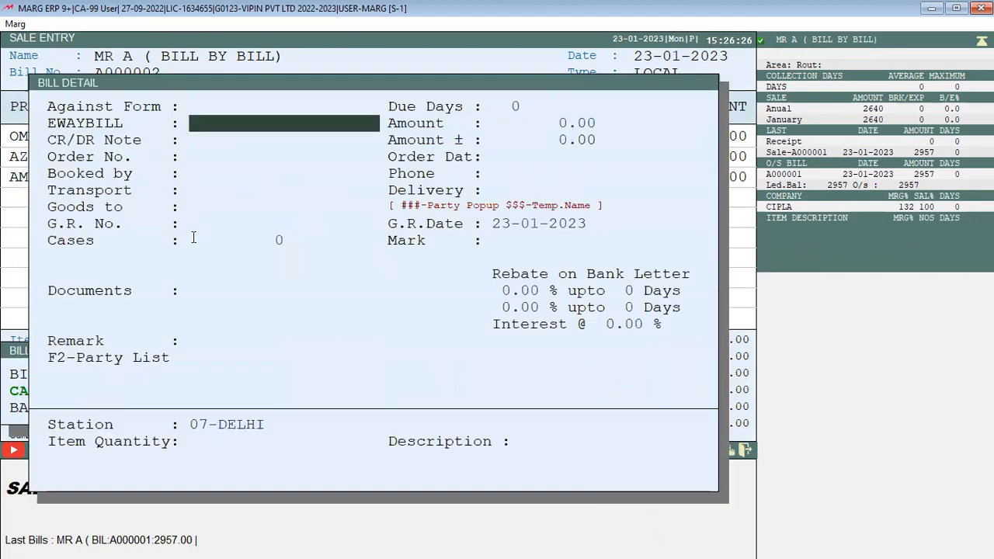
key(Escape)
key(Escape)
- Start a third sale bill for MR A ( BILL BY BILL) and add AMLOGARD with quantity 7
key(Return)
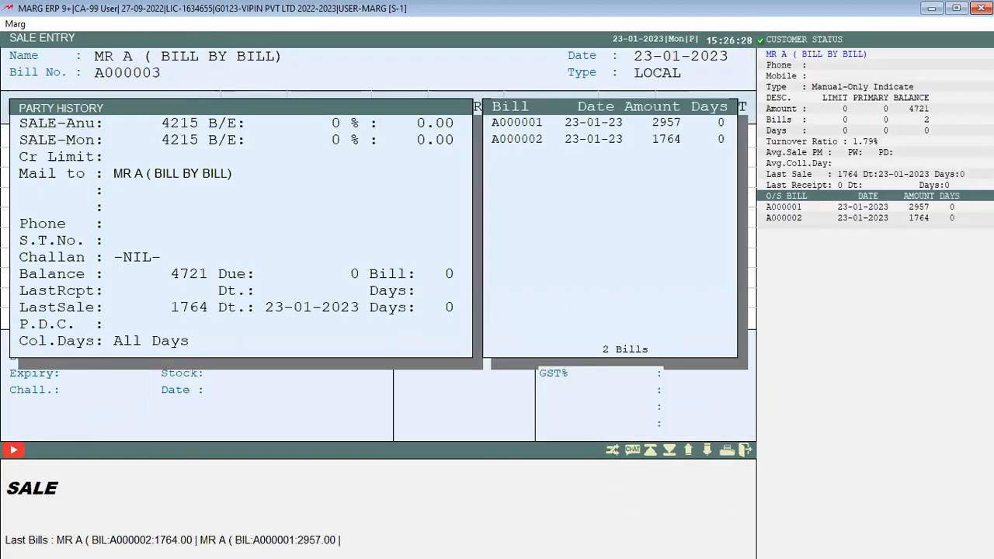
key(Return)
key(Return)
key(Return)
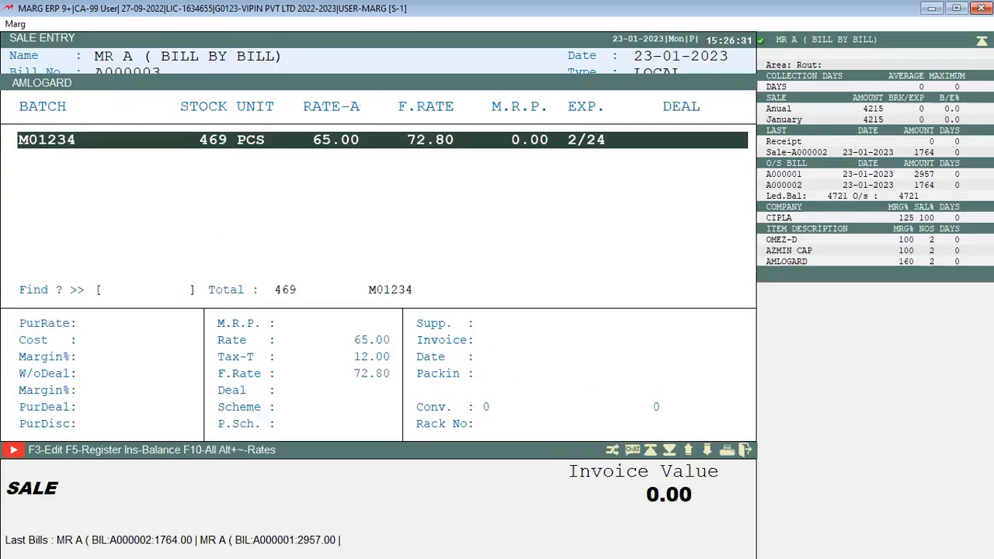
key(Return)
text(7)
key(Return)
- Add AZMIN CAP, batch AZ-01, with quantity 3 to MR A's third sale bill
key(Return)
key(Down)
key(Return)
text(3)
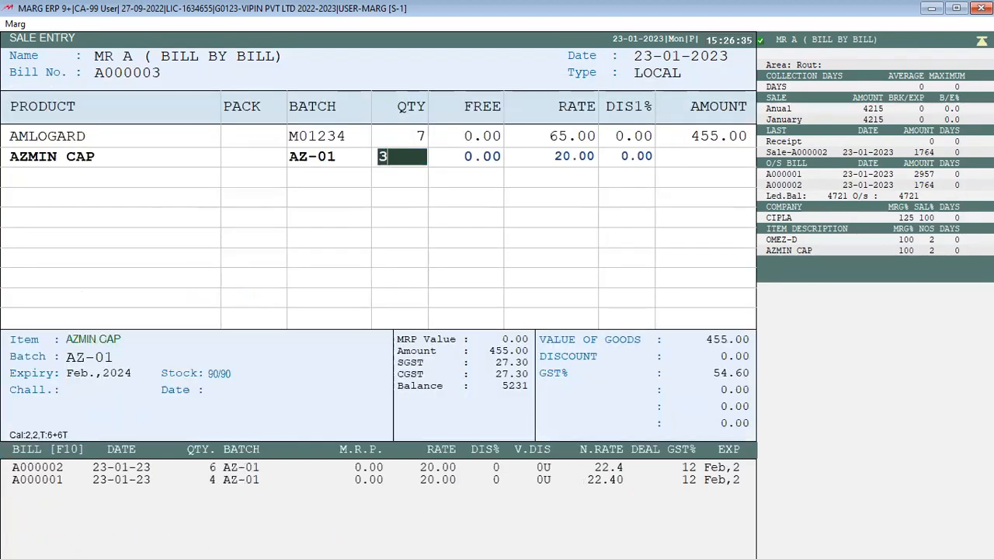
key(Return)
- Add OMEZ-D, batch OM012, with quantity 9 to MR A's third sale bill
key(Return)
key(Down)
key(Return)
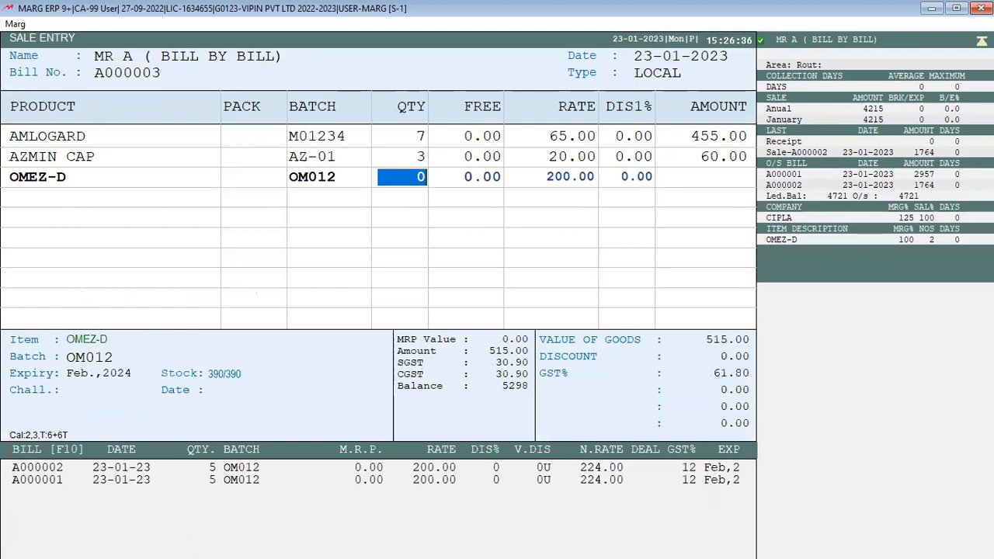
key(Return)
text(9)
key(Return)
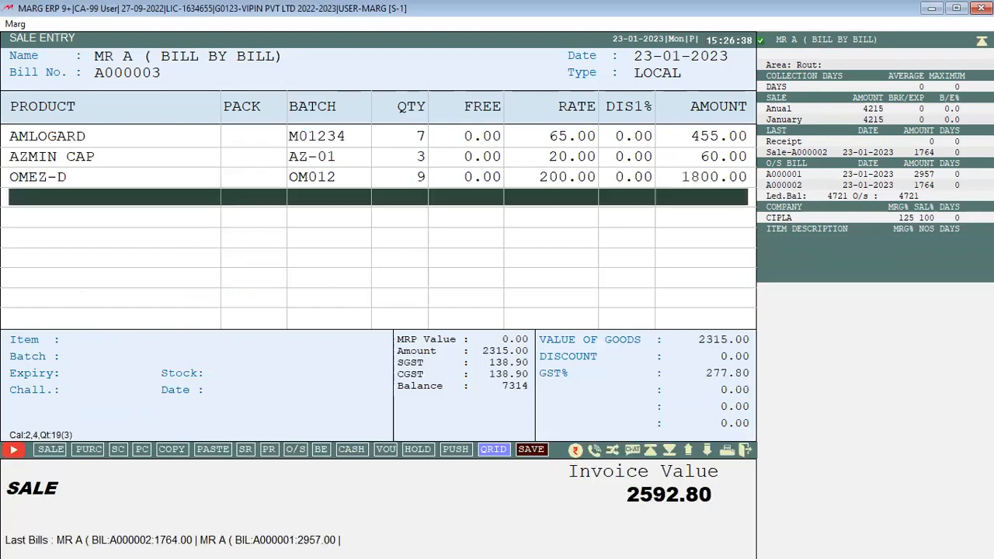
- Finish MR A's third sale bill without further items or levies and save it
key(Return)
key(Return)
key(Return)
key(Return)
key(Return)
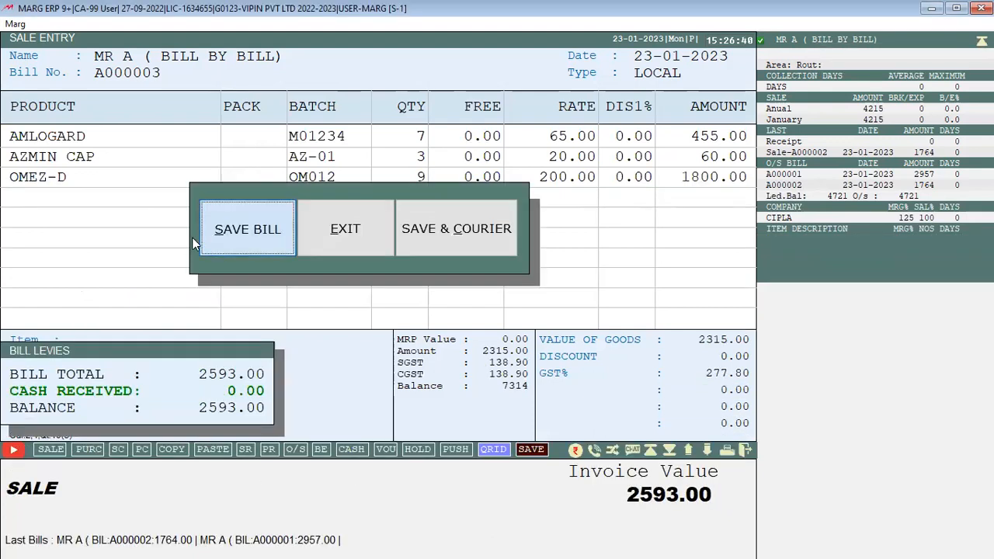
key(Return)
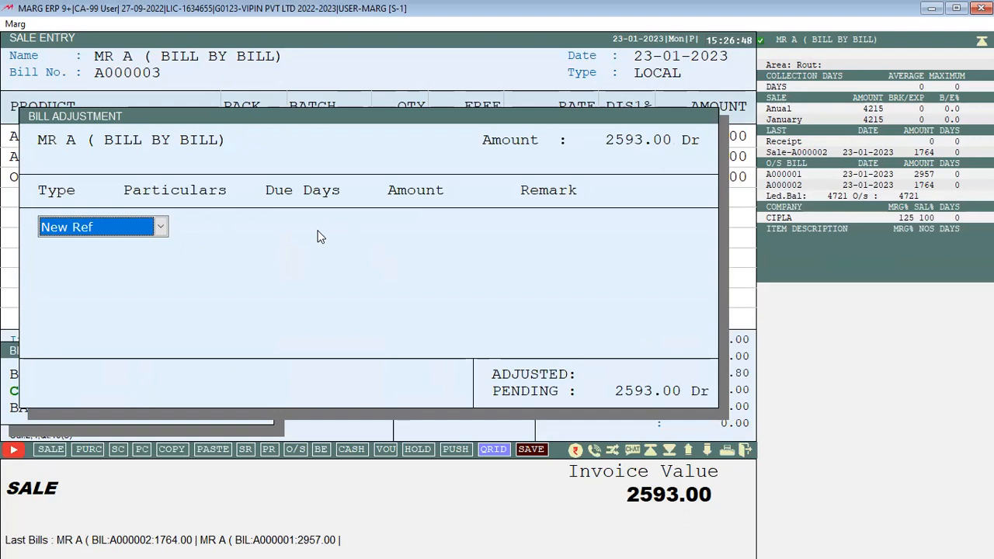
- Adjust MR A's third bill in full as a New Ref under its own bill number, skipping the printing
key(Return)
key(Return)
key(Return)
key(Return)
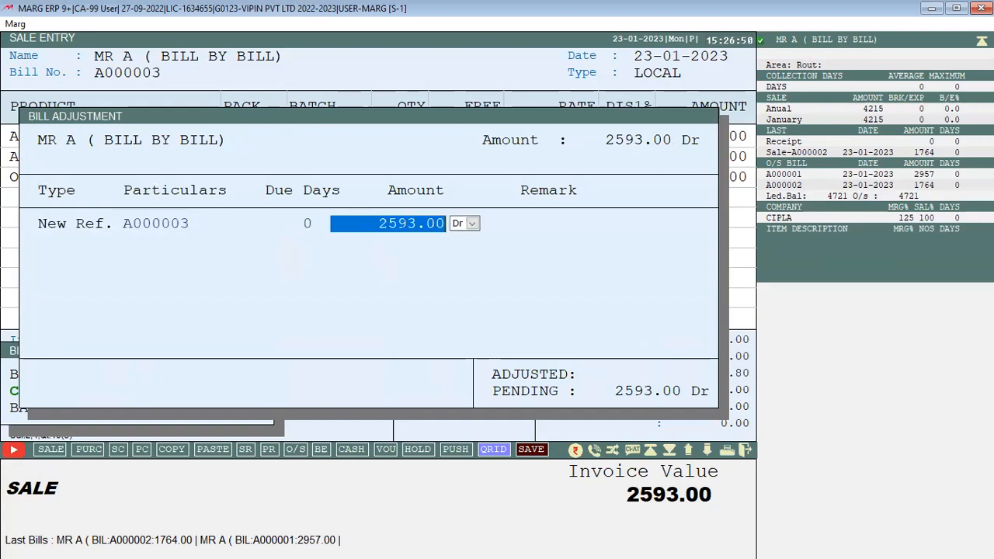
key(Escape)
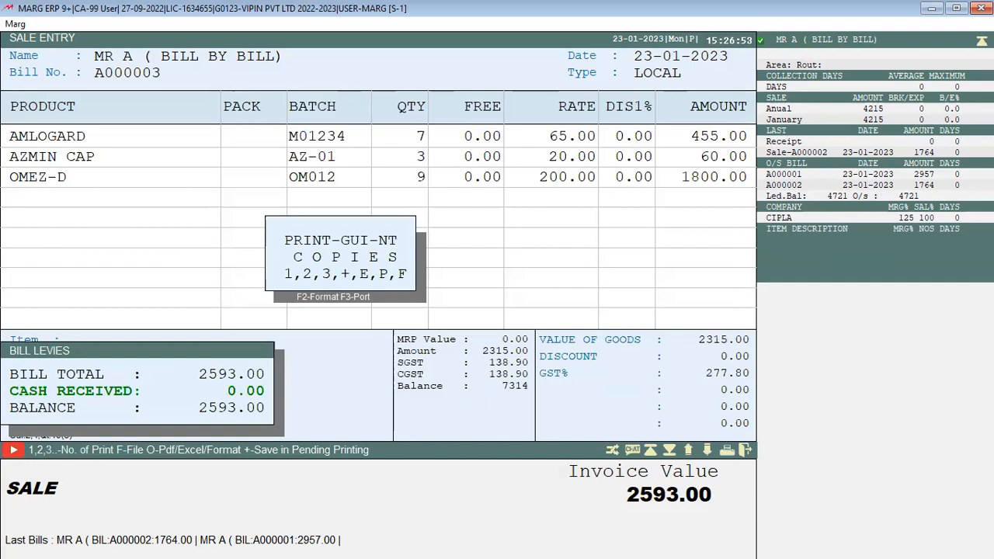
key(Escape)
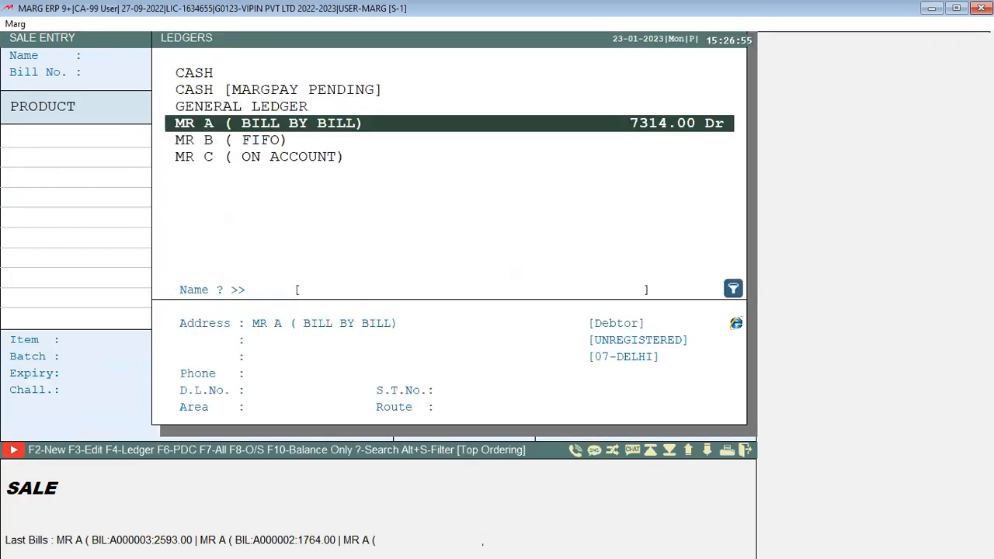
- Review MR A's party history and outstanding bill list, and leave the blank bill
key(Return)
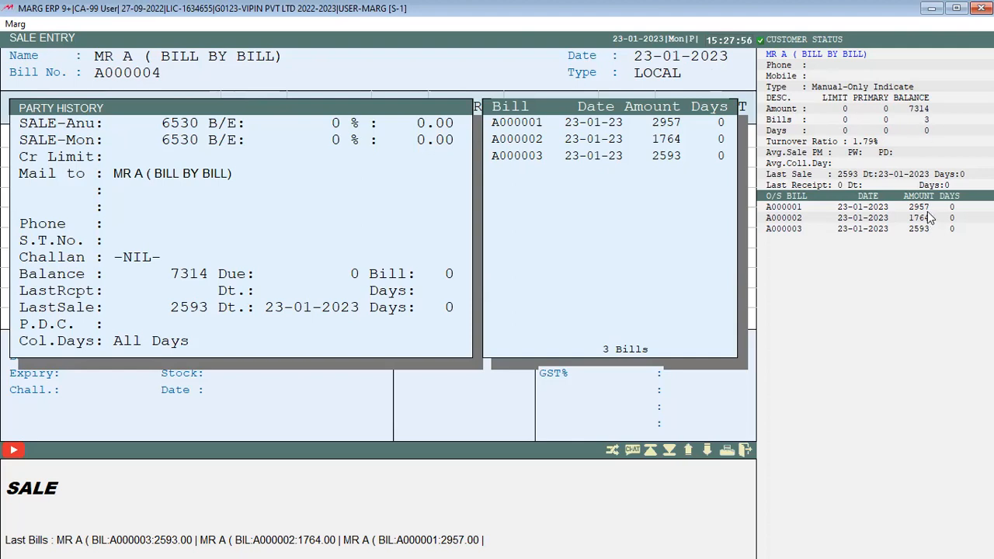
key(Return)
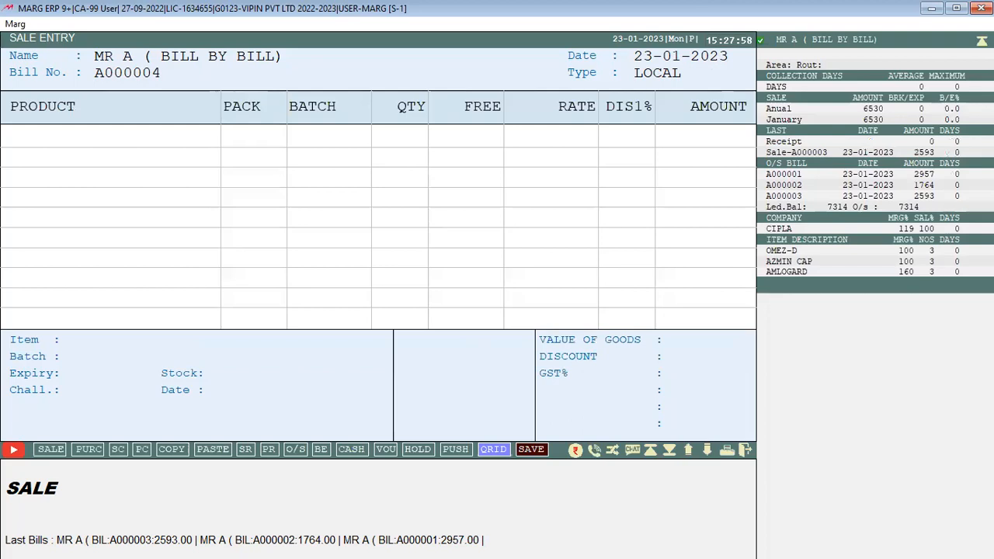
key(Escape)
- Check the balancing method in the ledger details of MR B ( FIFO) and close them without modifying anything
key(Down)
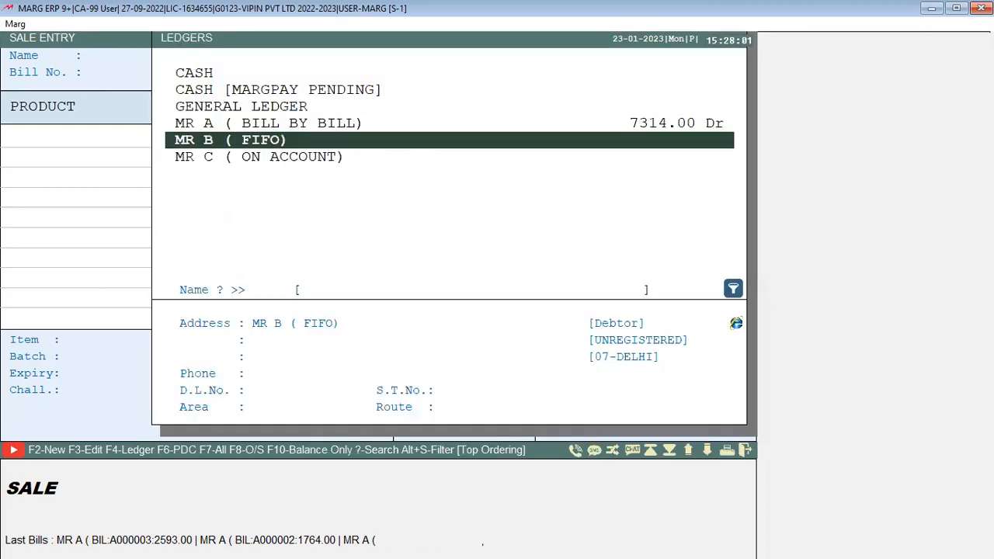
key(F3)
key(Return)
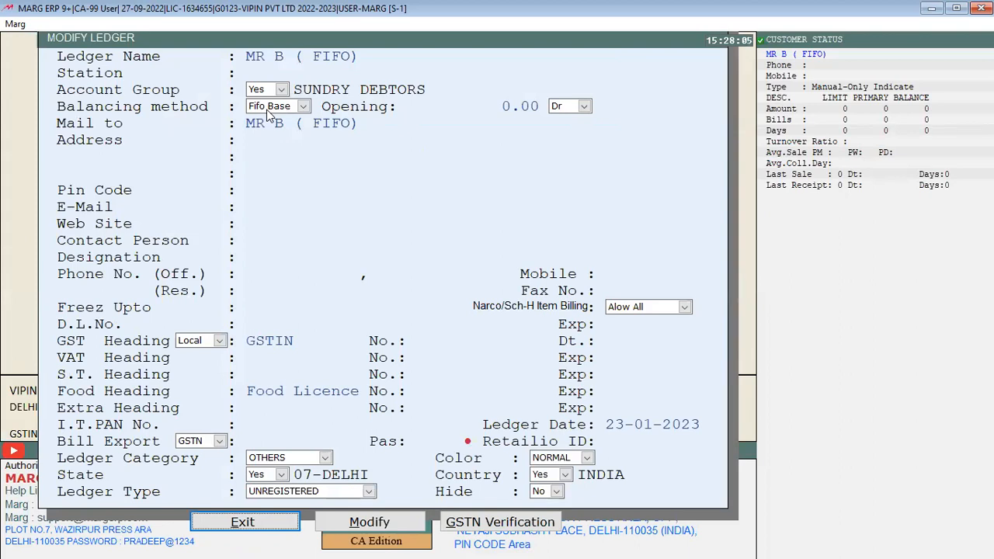
key(Escape)
key(Escape)
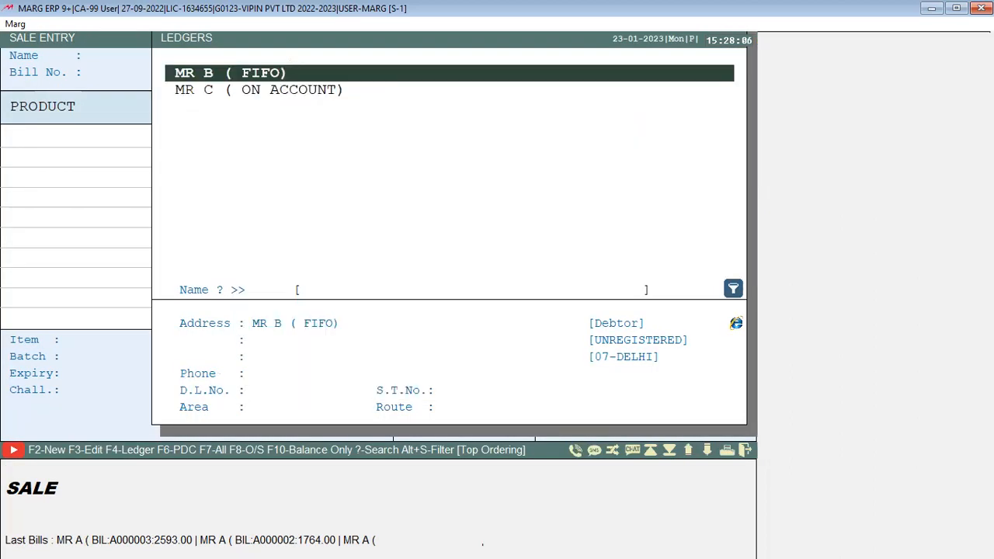
- Start a sale bill for MR B ( FIFO) and add OMEZ-D, batch OM012, with quantity 4
key(Return)
key(Return)
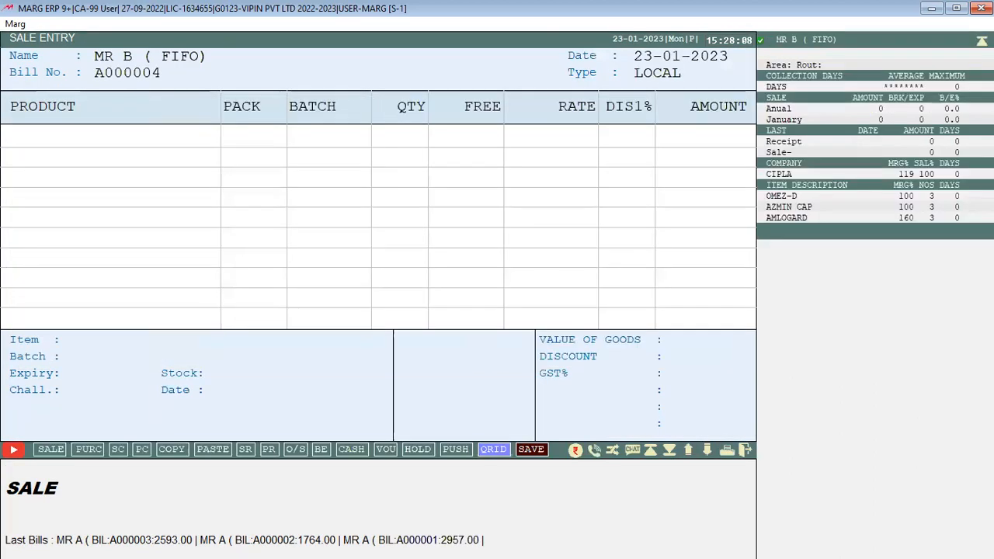
key(Return)
key(Return)
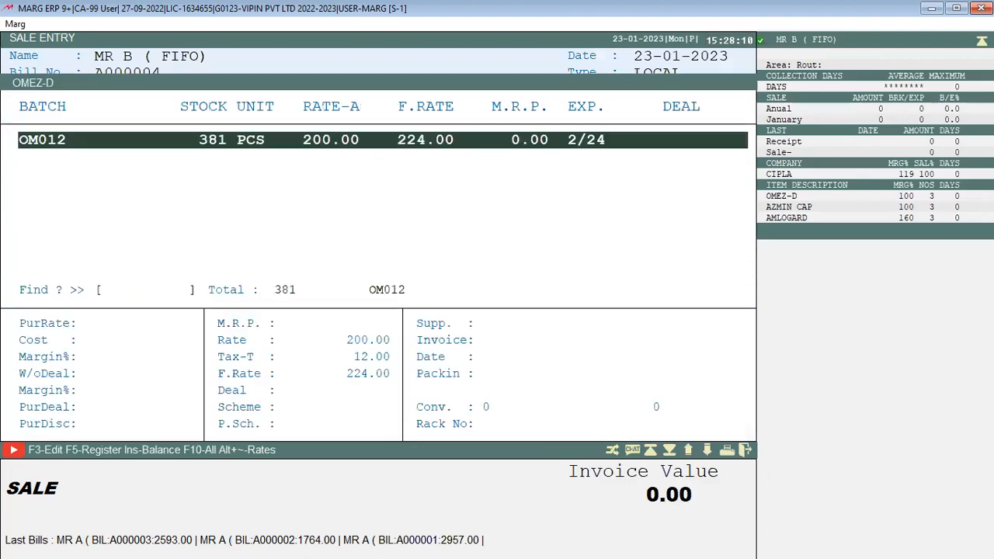
key(Return)
text(4)
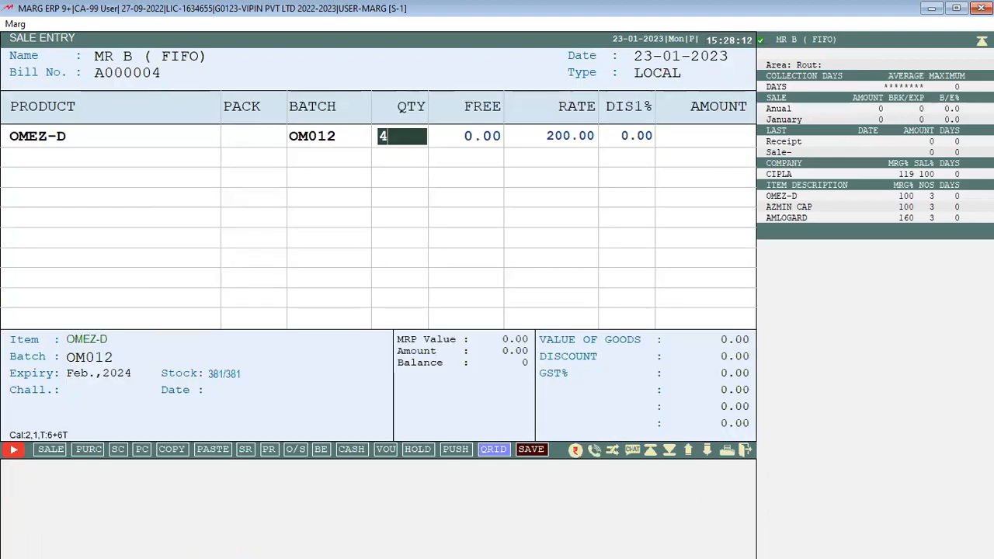
key(Return)
- Add AZMIN CAP, batch AZ-01, with quantity 7 to MR B's first sale bill
key(Up)
key(Return)
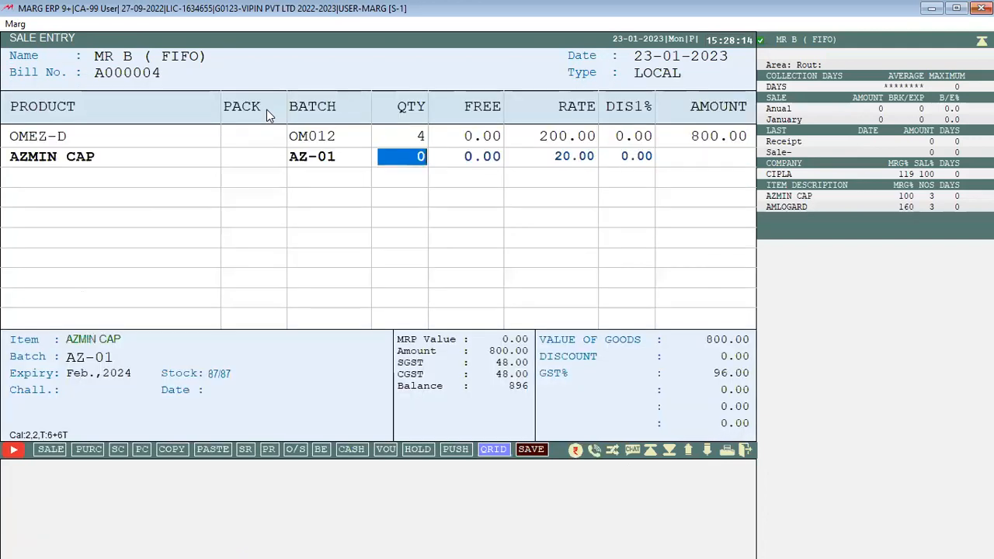
text(7)
key(Return)
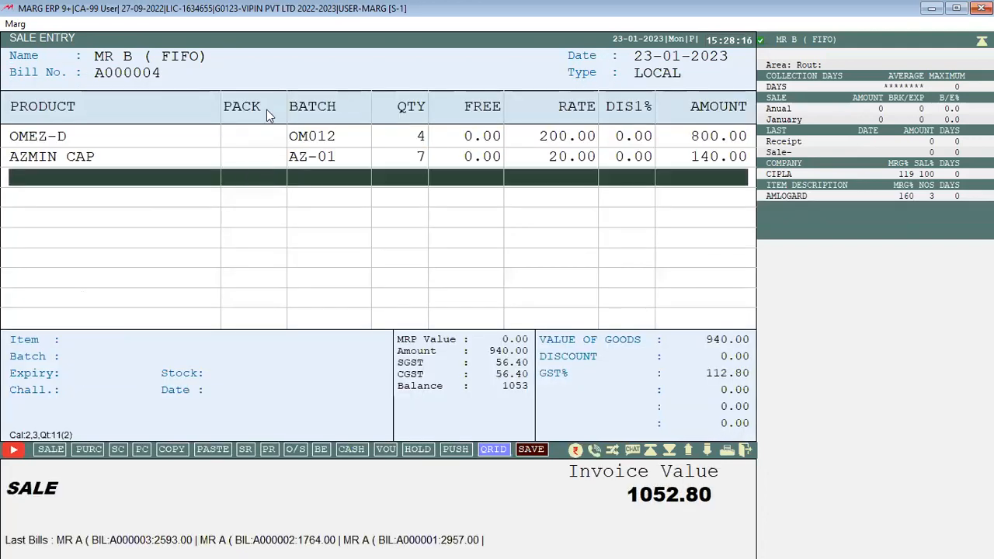
- Save MR B's first sale bill, skipping the extra bill details and printing
key(Return)
key(Return)
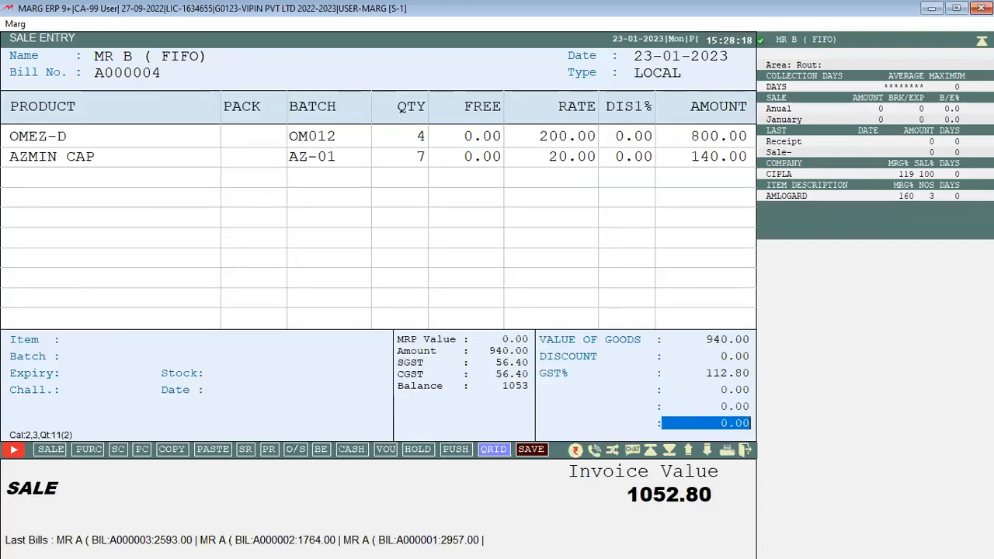
key(Return)
key(Return)
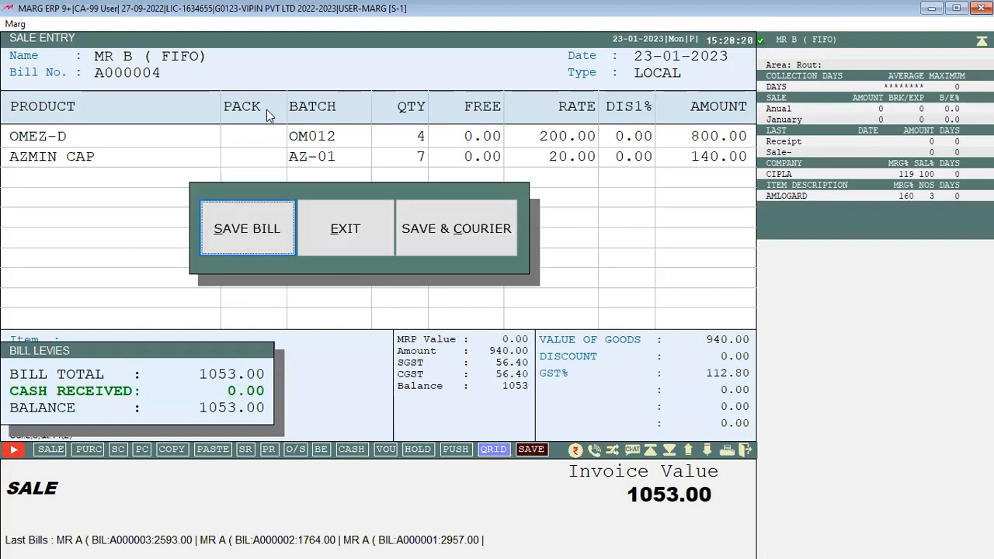
key(Return)
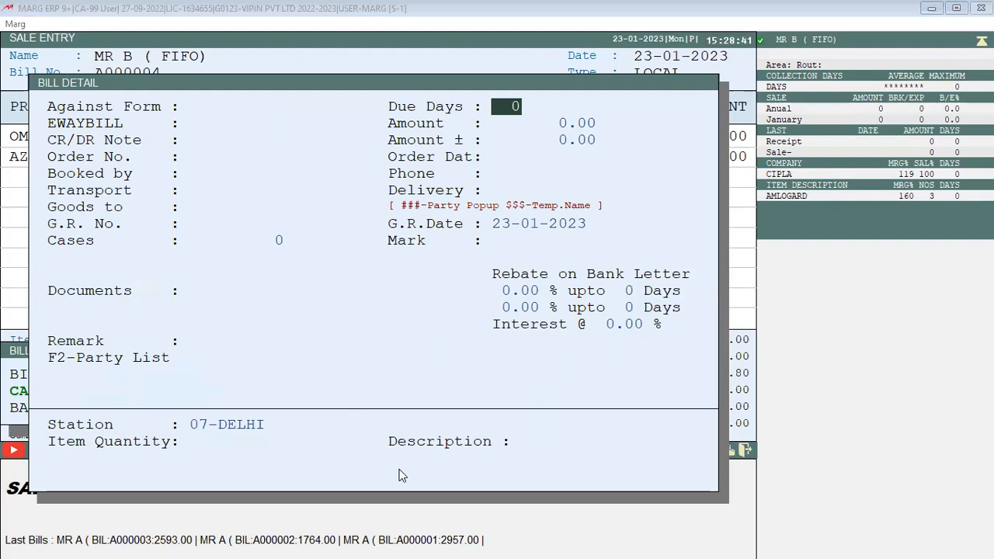
click(446, 7)
key(Return)
key(Escape)
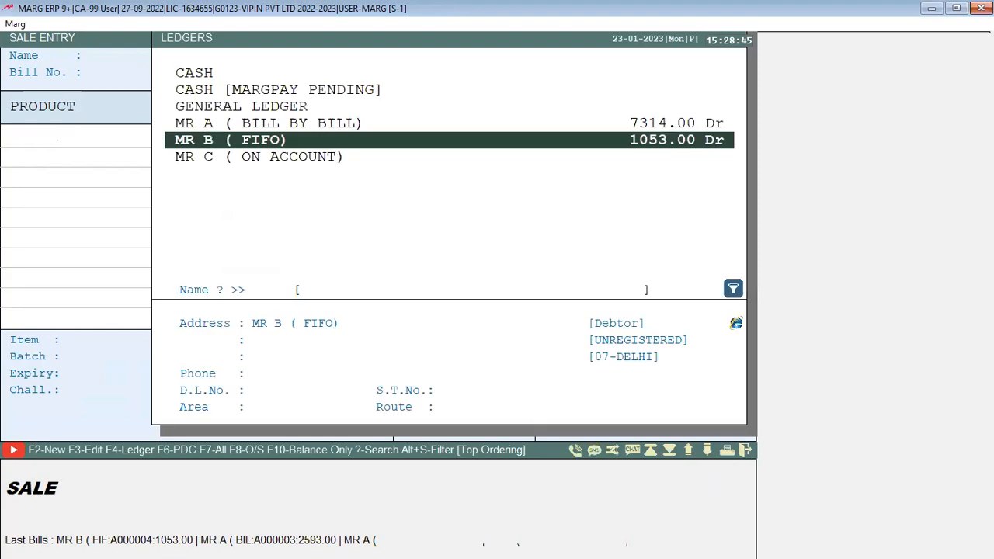
- Start a second sale bill for MR B ( FIFO) and add AZMIN CAP, batch AZ-01, with quantity 6
key(Return)
key(Escape)
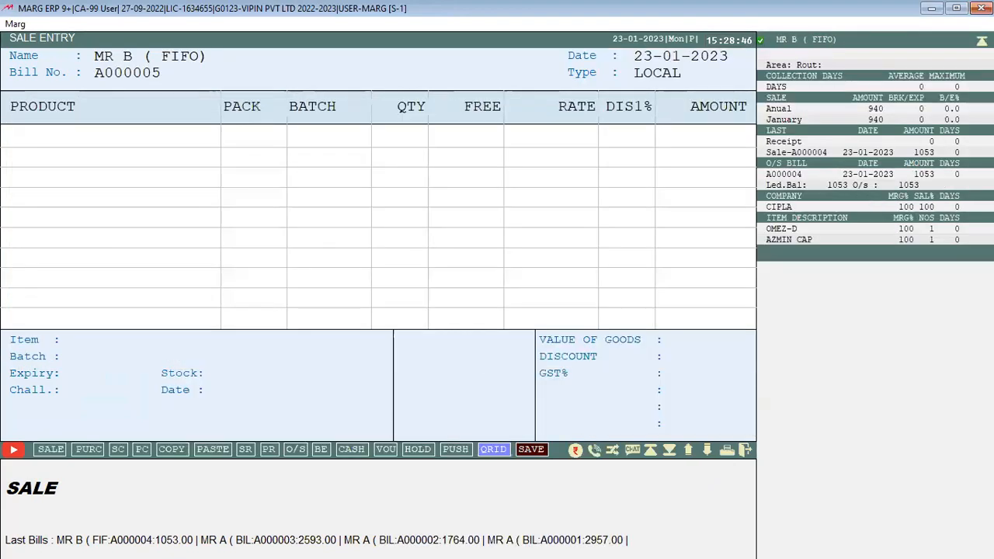
key(Return)
text(6)
key(Return)
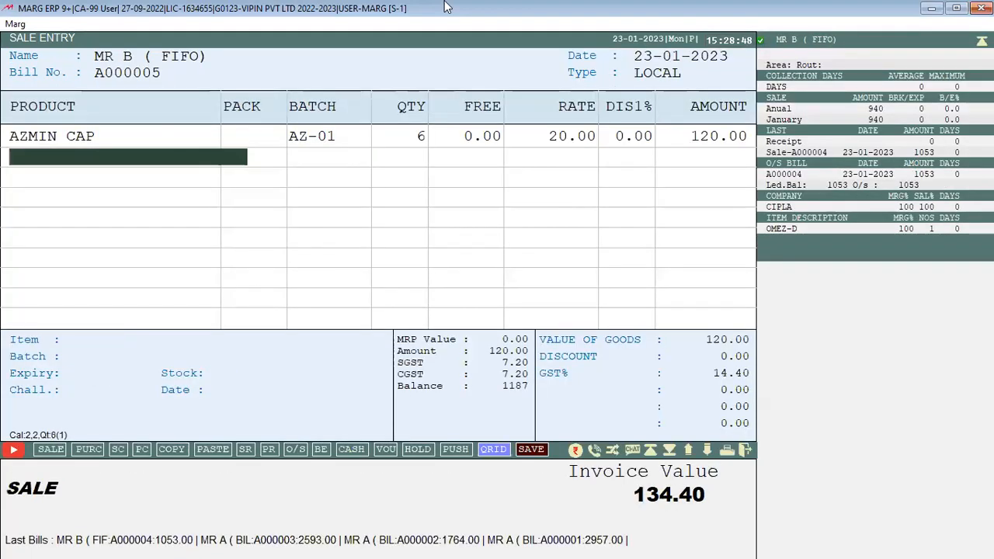
- Add OMEZ-D, batch OM012, with quantity 7 to MR B's second sale bill
key(Return)
key(Down)
key(Return)
key(Return)
text(7)
key(Return)
- Add AMLOGARD, batch M01234, with quantity 8 to MR B's second sale bill
key(Return)
key(Up)
key(Up)
key(Return)
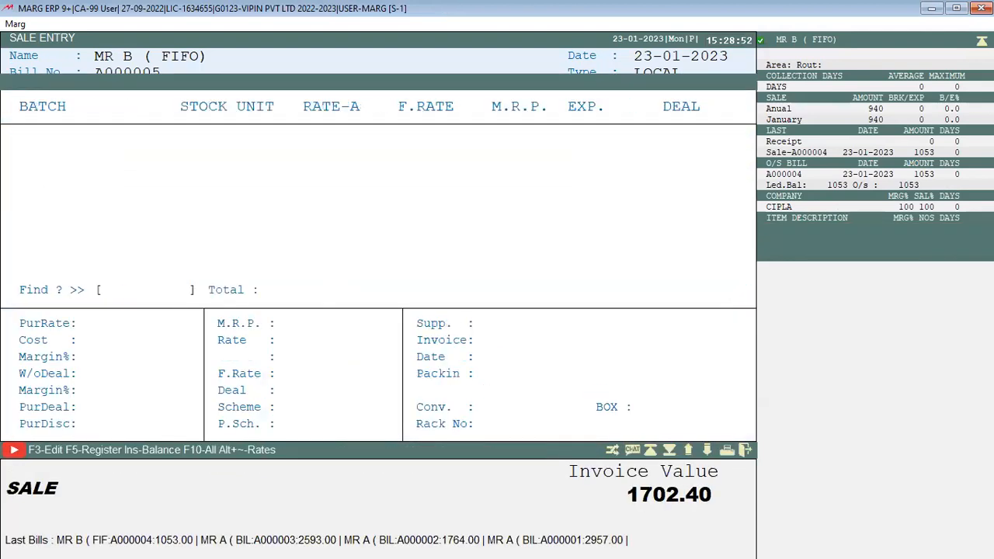
key(Return)
text(8)
key(Return)
- Save MR B's second sale bill, leaving the extra bill details empty and skipping the print
key(Return)
key(Return)
key(Return)
key(Return)
key(Return)
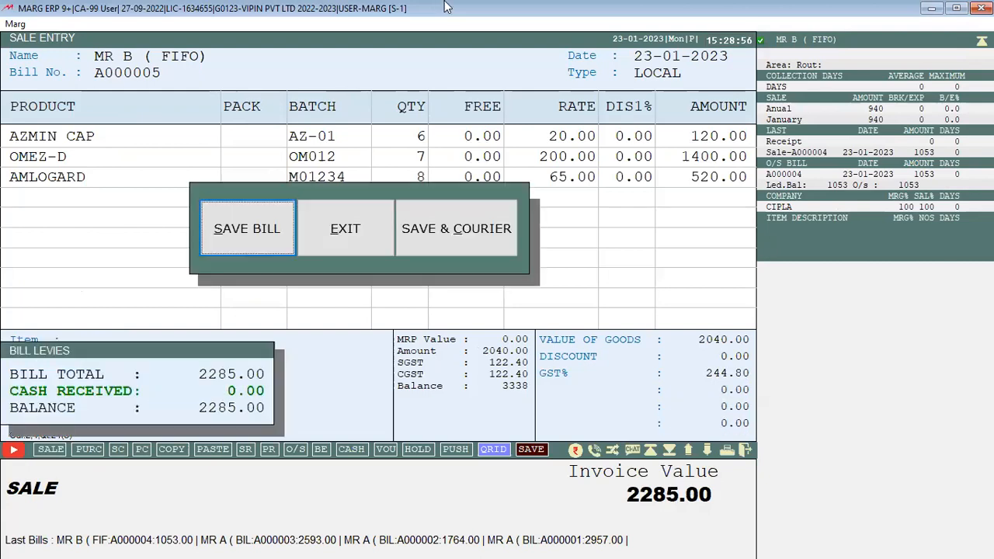
key(Return)
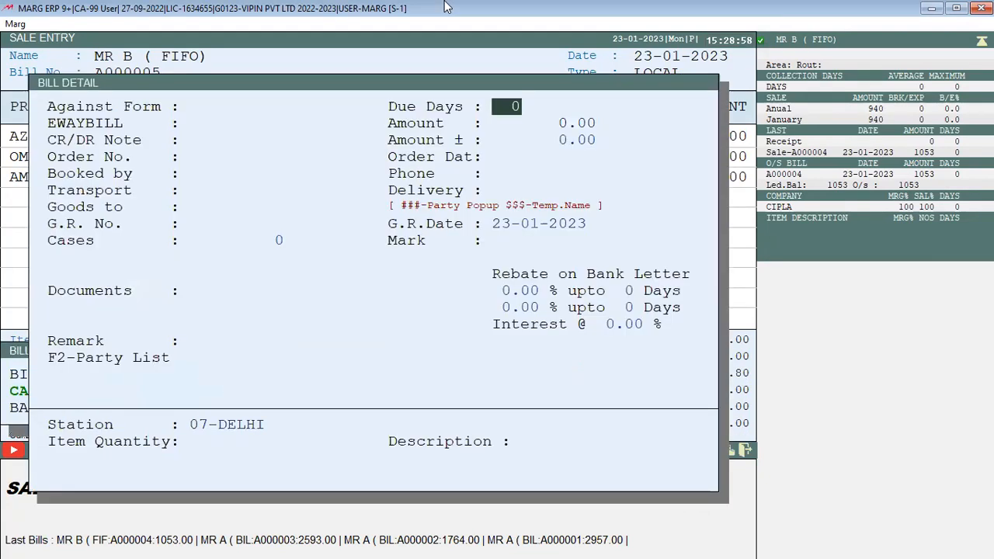
key(Escape)
key(Escape)
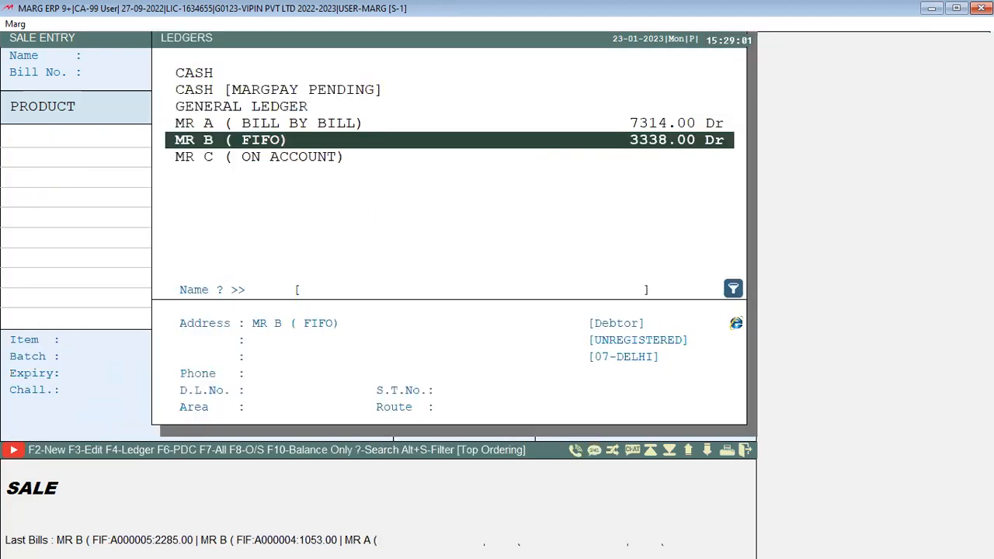
- Start a third sale bill for MR B ( FIFO) and add AMLOGARD, batch M01234, with quantity 4
key(Return)
key(Return)
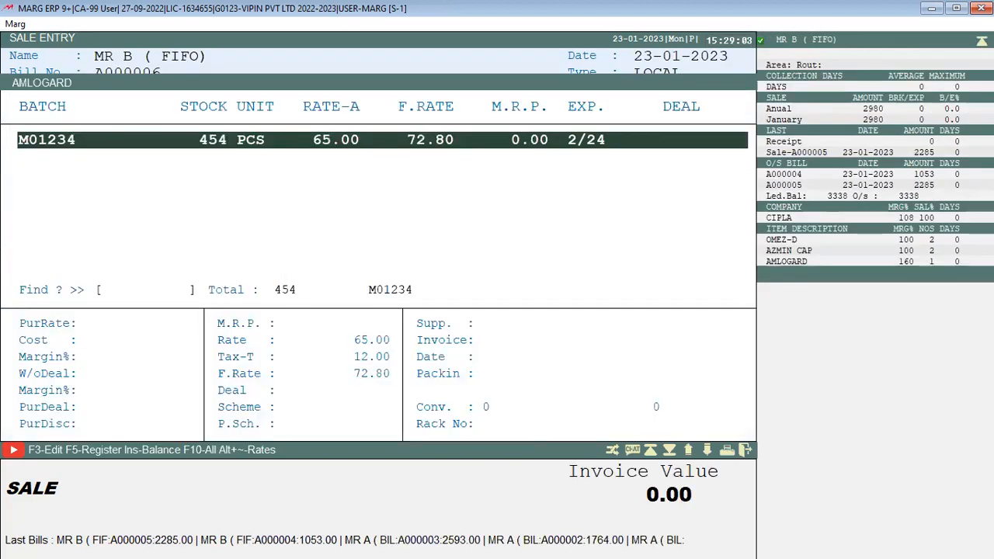
key(Return)
text(4)
key(Return)
- Add AZMIN CAP with quantity 5 to MR B's third sale bill
key(Down)
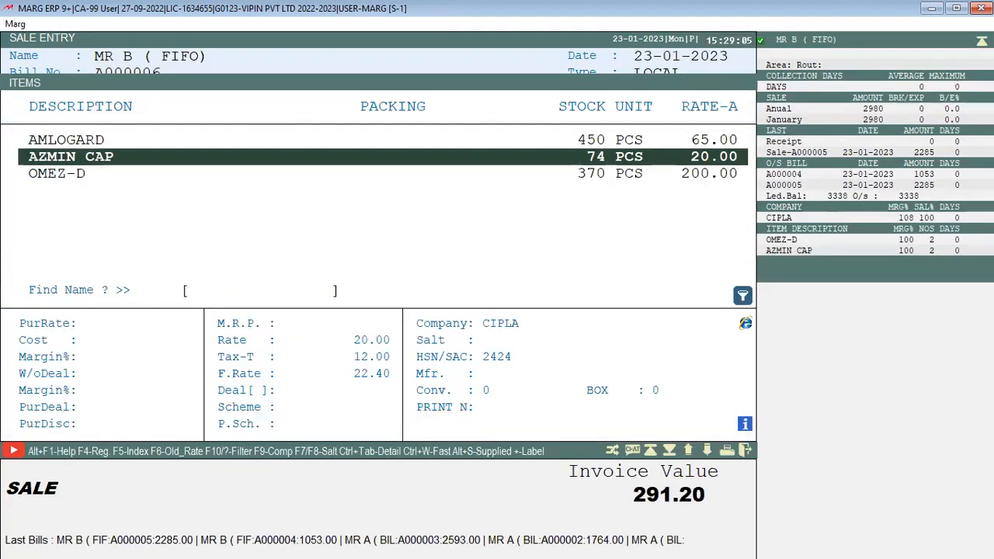
key(Return)
text(5)
key(Return)
- Save MR B's third sale bill without filling in the bill details or printing
key(Tab)
key(Return)
key(Return)
key(Return)
key(Return)
key(Return)
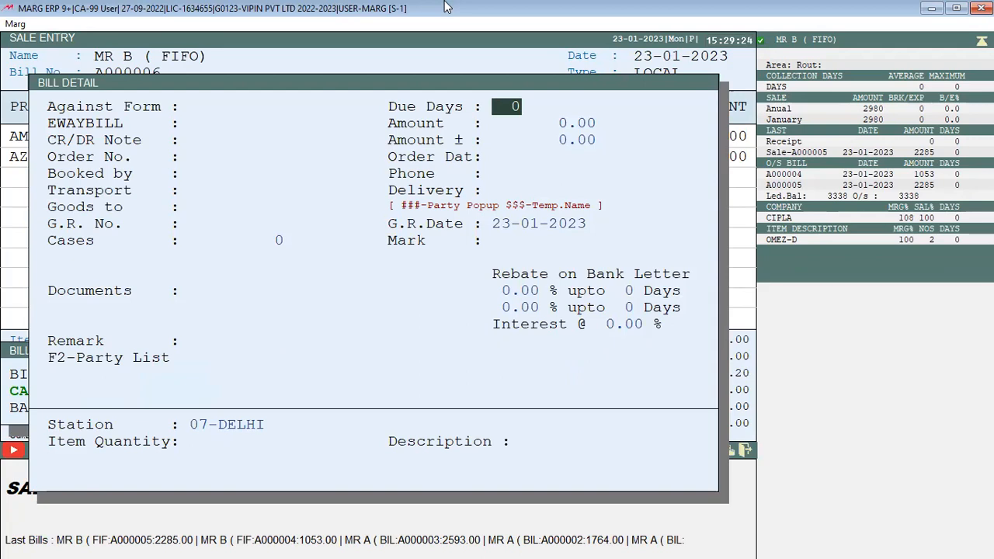
key(Return)
key(Escape)
- Review MR B's party history and outstanding bills, and return to the ledger list
key(Return)
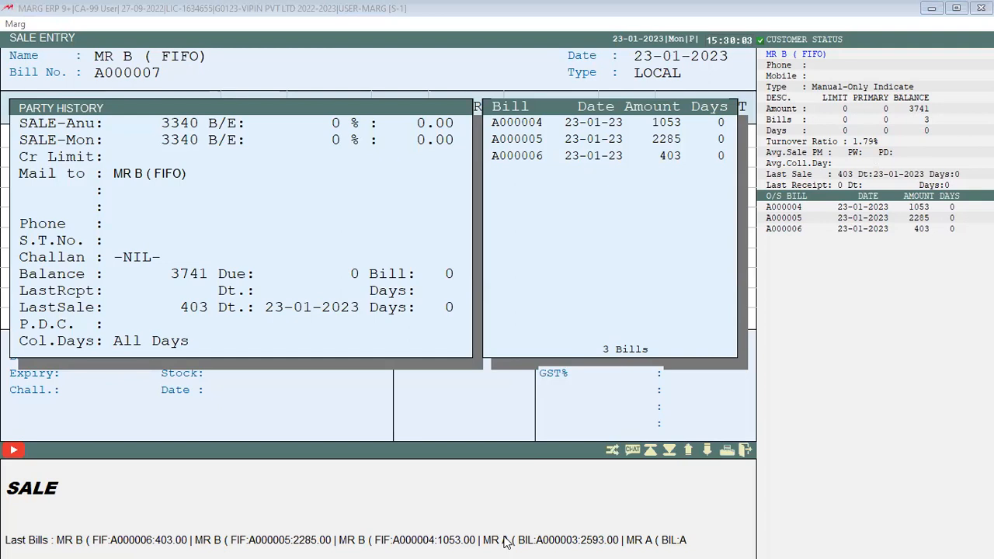
click(465, 3)
key(Return)
key(Escape)
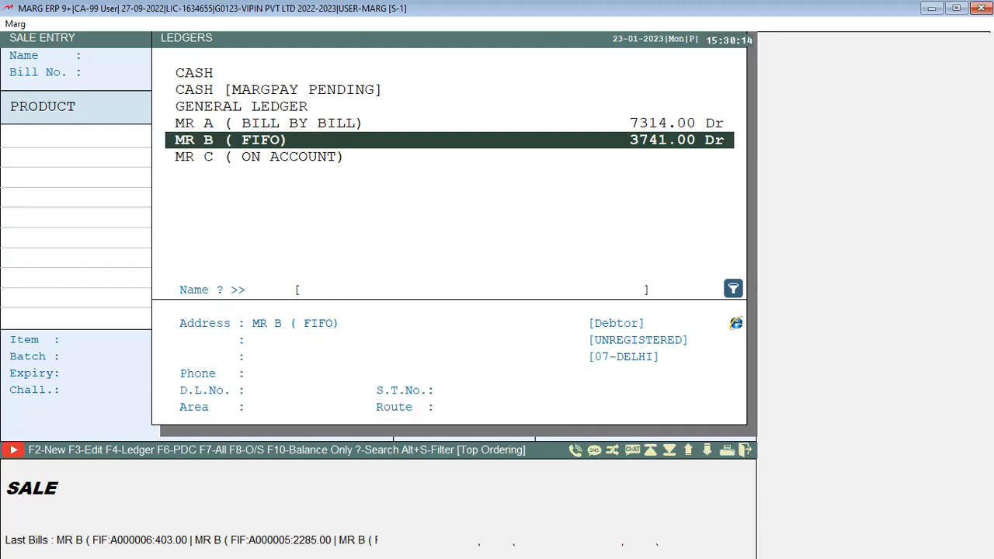
- Start a sale bill for MR C ( ON ACCOUNT) and add AZMIN CAP, batch AZ-01, with quantity 23
key(Down)
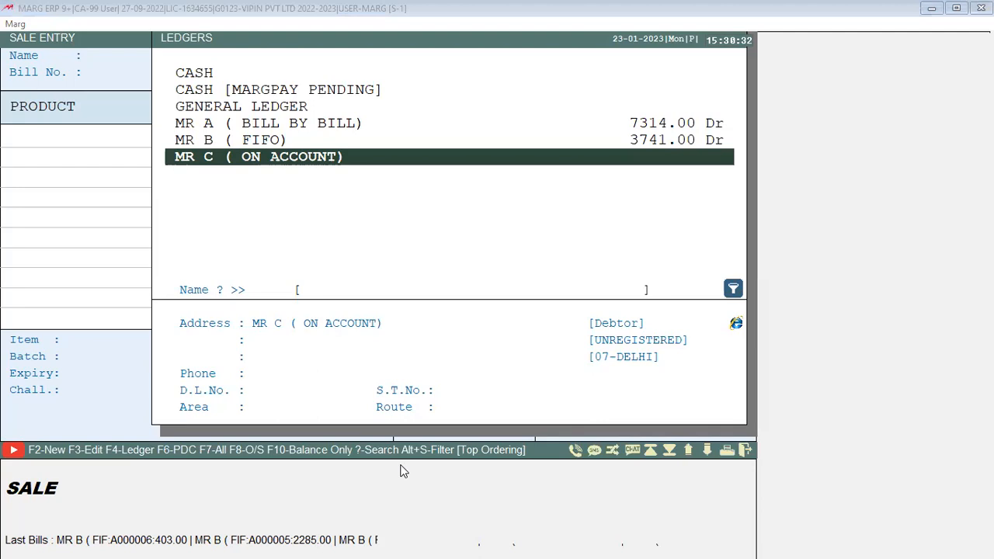
key(Up)
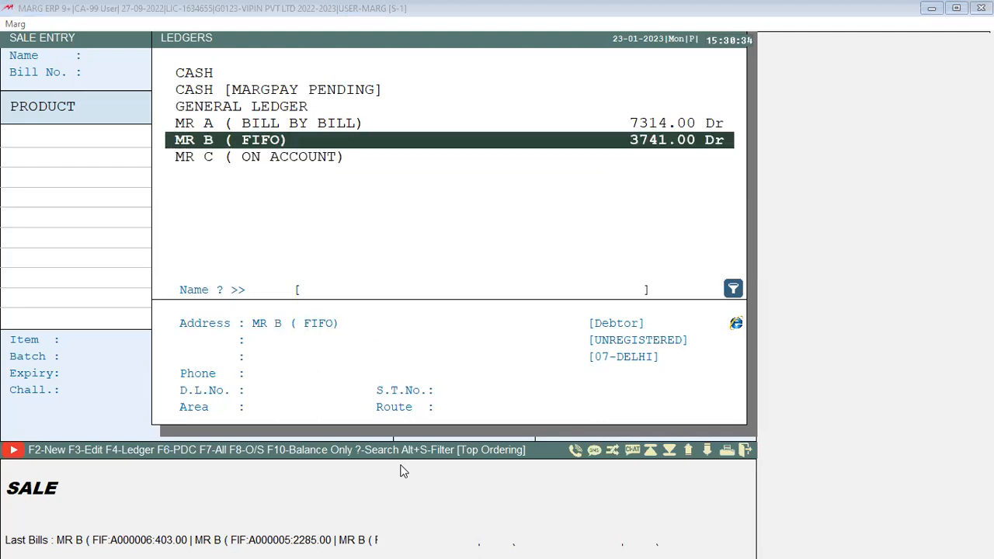
key(Down)
key(Return)
key(Return)
key(Return)
key(Return)
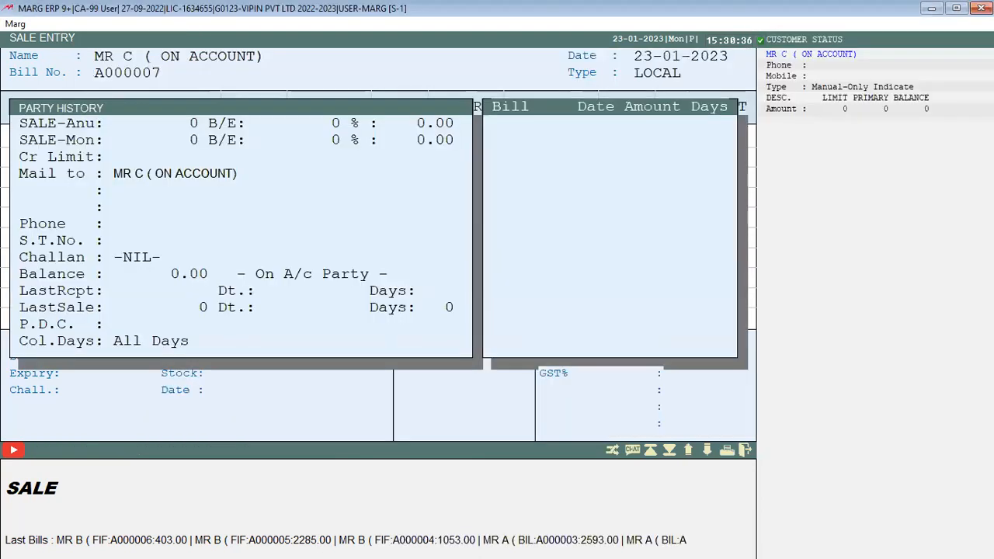
key(Return)
text(23)
key(Return)
- Save MR C's first sale bill, skipping the extra bill details and printing
key(Return)
key(Return)
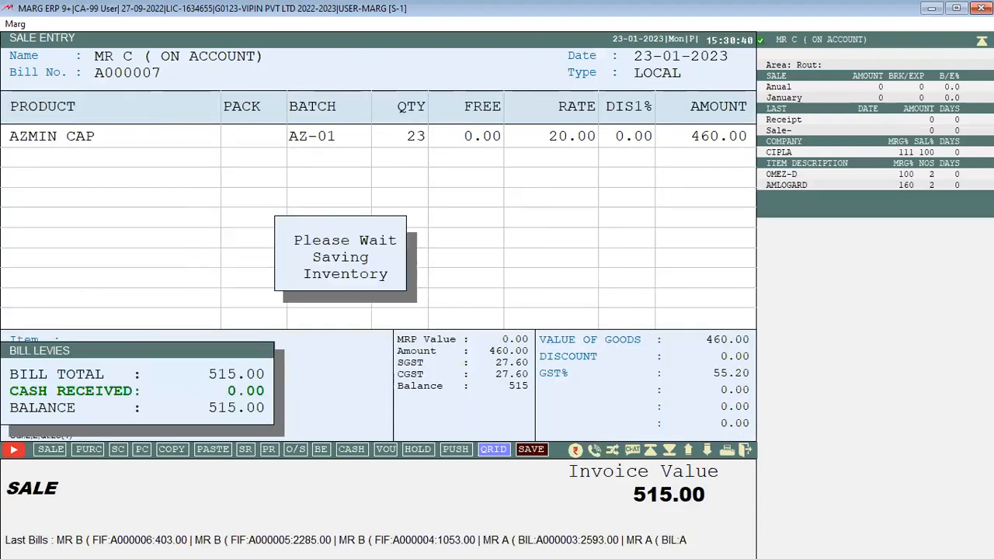
key(Escape)
key(Escape)
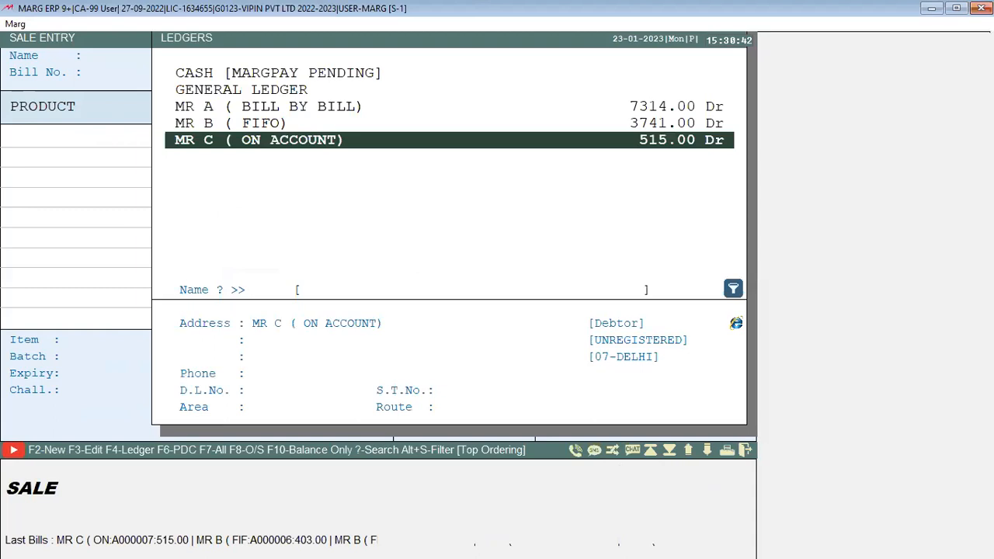
- Start a second sale bill for MR C ( ON ACCOUNT) and add OMEZ-D, batch OM012, with quantity 12
key(Return)
key(Return)
key(Return)
key(Return)
key(Return)
key(Return)
text(12)
key(Return)
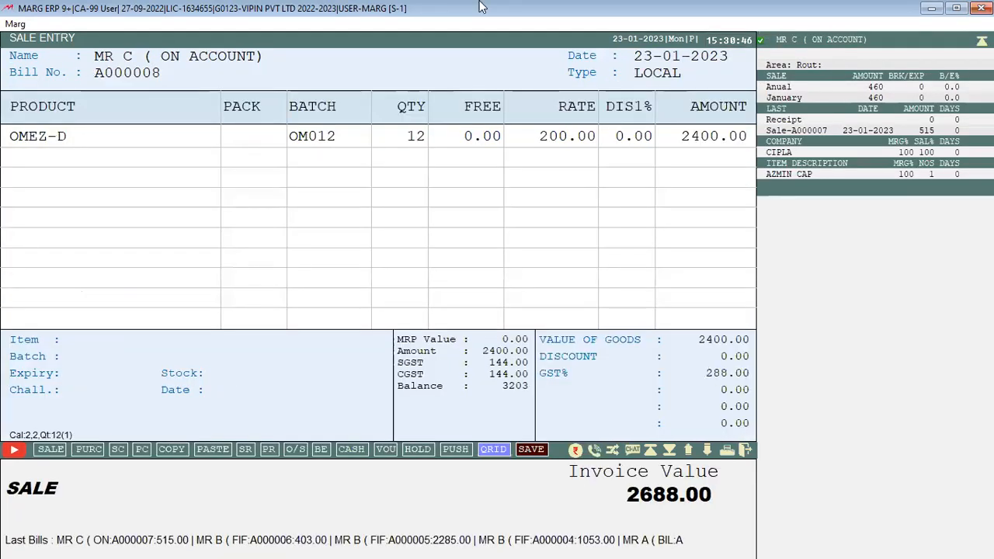
- Save MR C's second sale bill with no cash received, leaving the bill details blank and skipping printing
key(Escape)
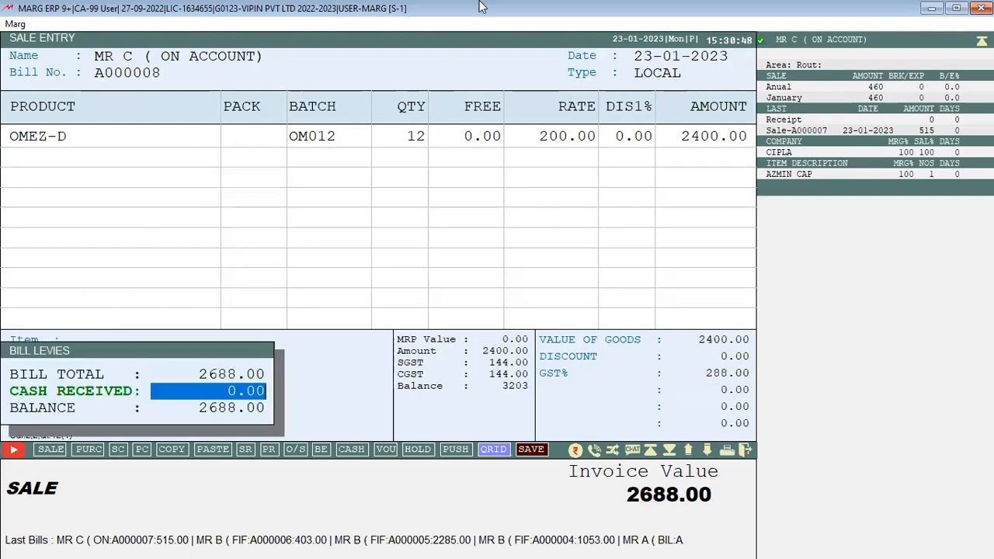
key(Return)
key(Return)
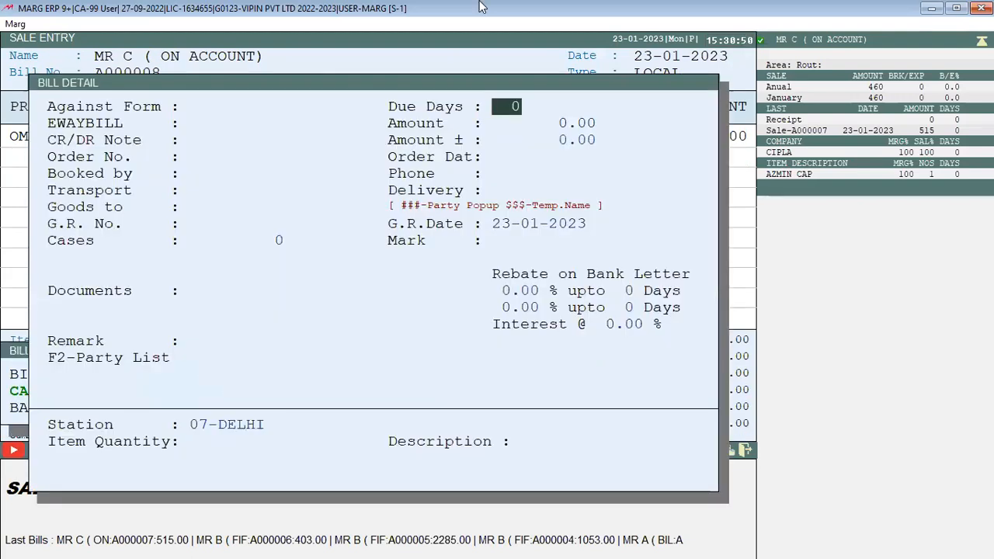
key(Escape)
key(Escape)
- Start a third sale bill for MR C ( ON ACCOUNT) and add AMLOGARD, batch M01234, with quantity 5
key(Return)
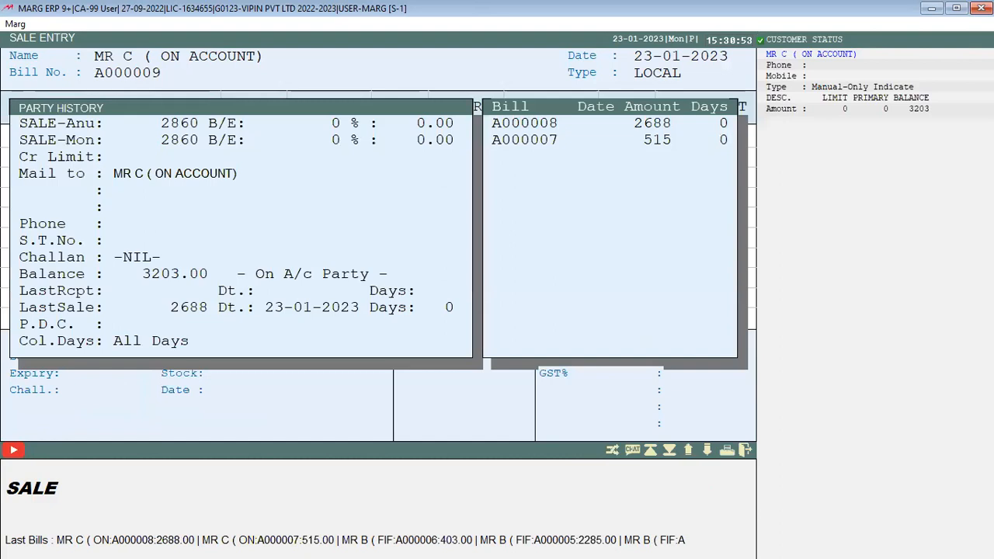
key(Return)
key(Return)
text(5)
key(Return)
- Save MR C's third sale bill with no cash received and no extra bill details
key(Escape)
key(Return)
key(Return)
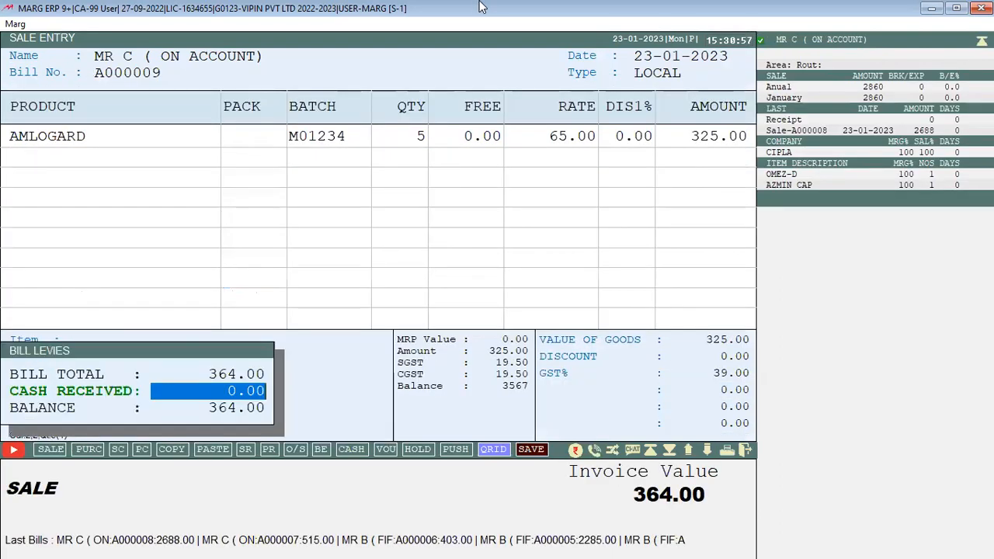
key(Return)
key(Return)
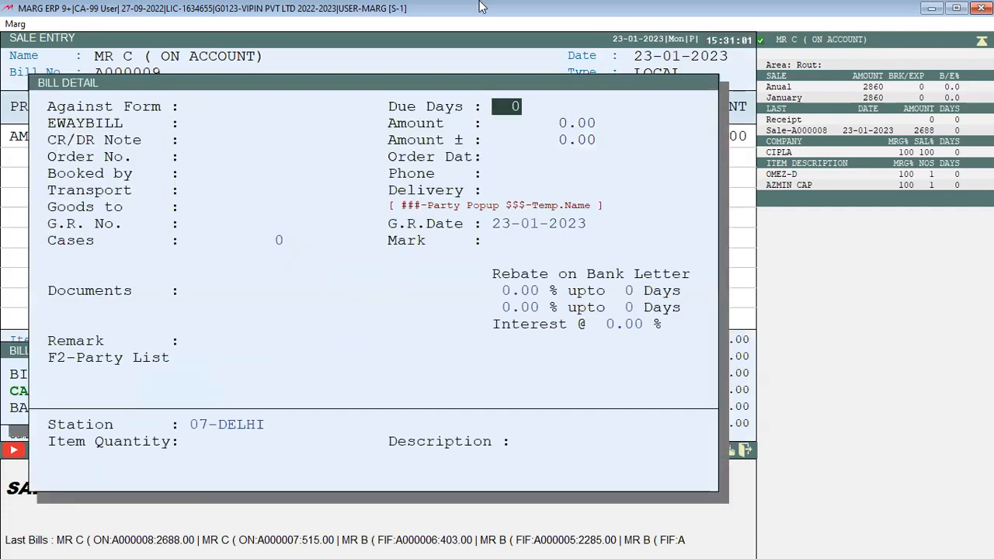
key(Return)
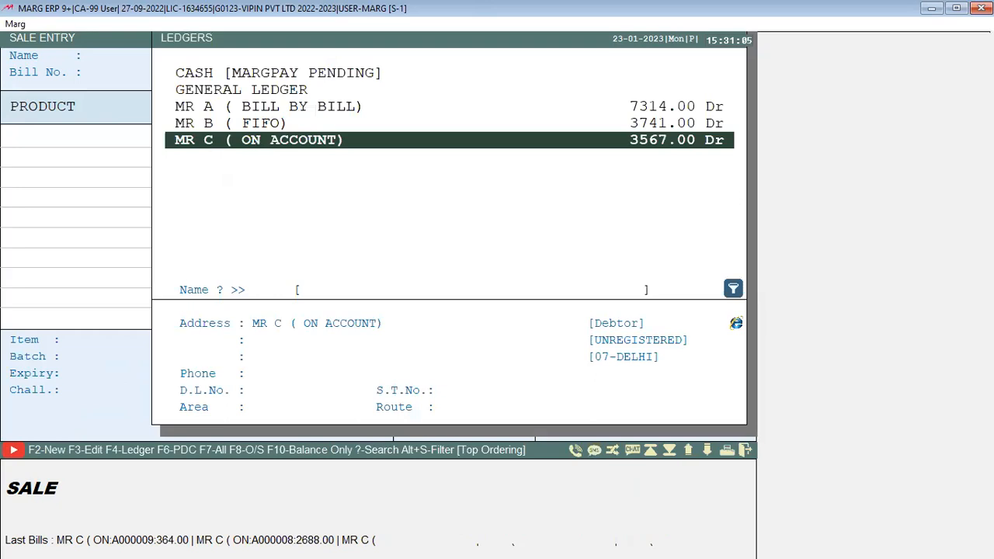
- Review MR C's party history and outstanding bills, and return to the ledger list
key(Return)
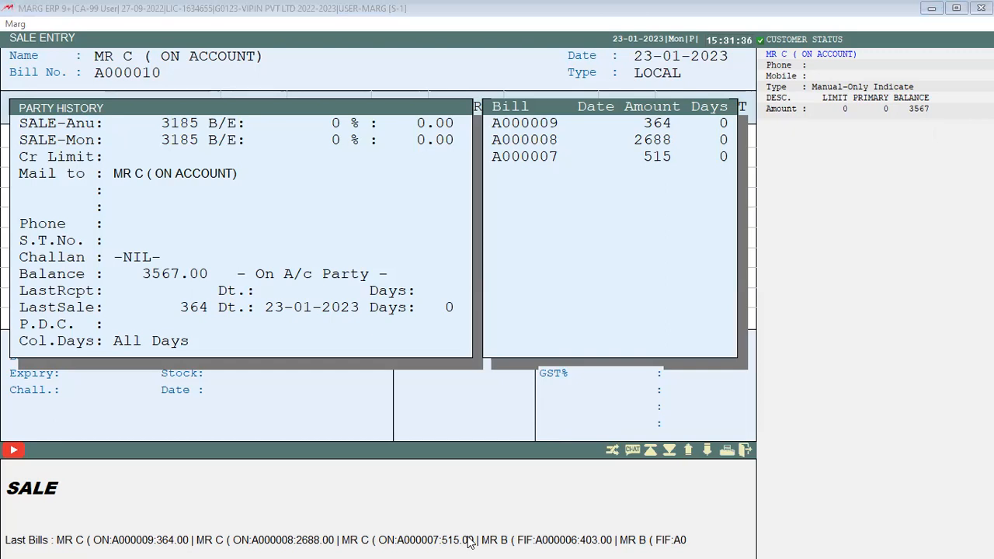
click(334, 6)
key(Escape)
key(Escape)
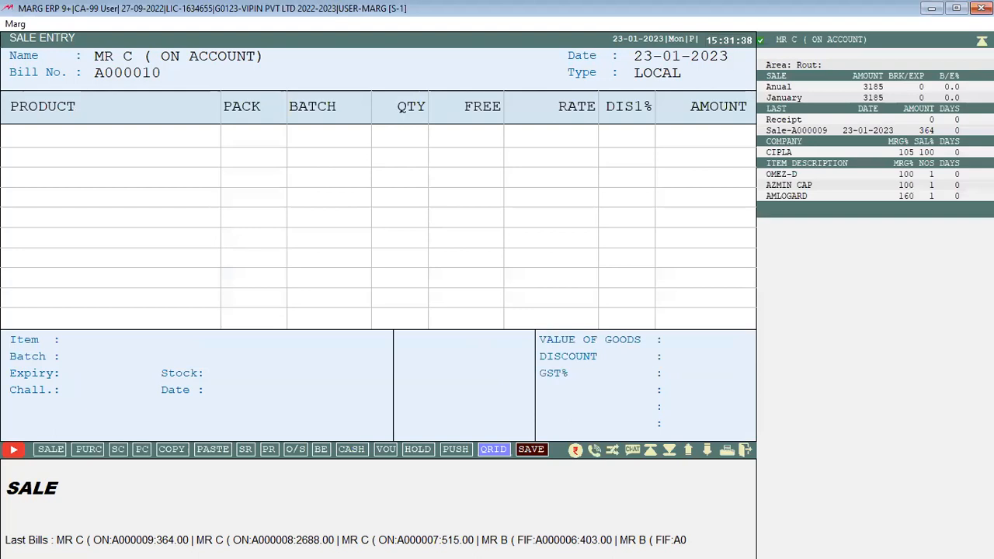
- Compare the ledger balances of MR A and MR B, and leave sale entry for the main screen
key(Up)
key(Up)
key(Down)
key(Up)
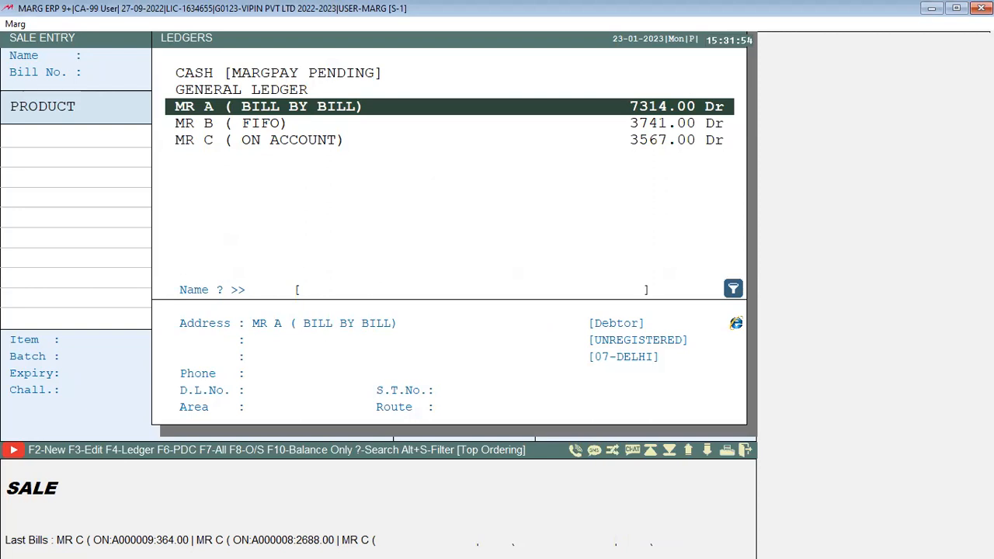
key(Down)
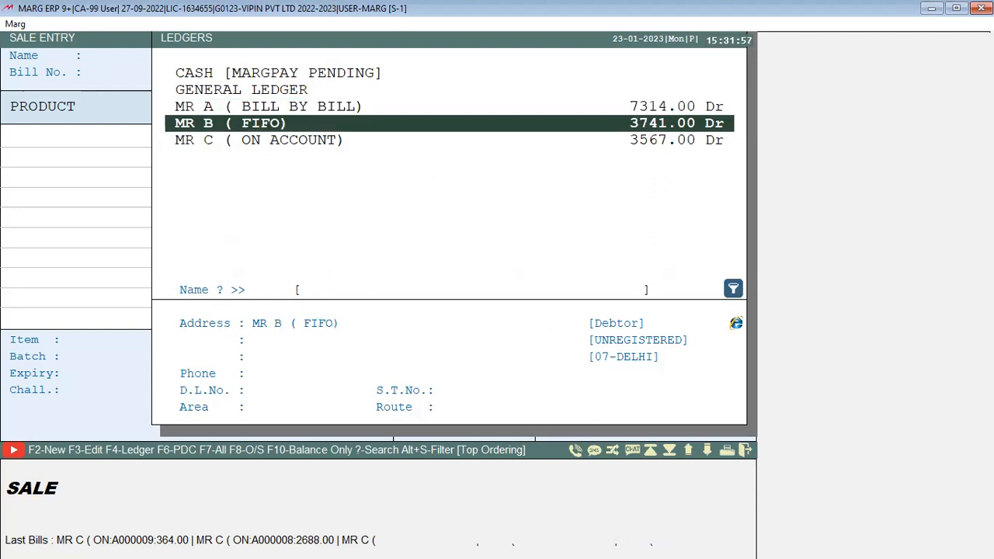
key(Up)
key(Down)
key(Up)
key(Down)
key(Escape)
key(Escape)
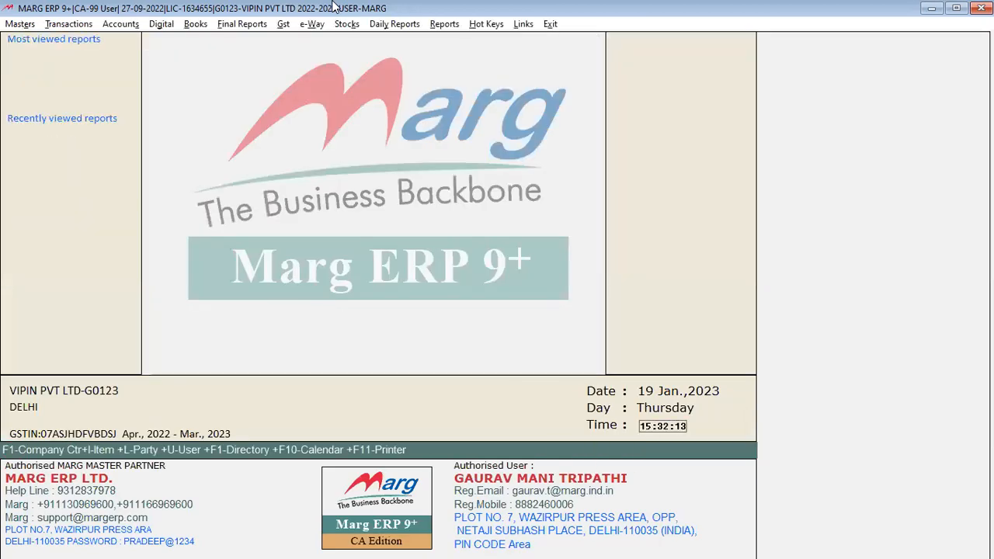
- Start a receipt voucher crediting MR A ( BILL BY BILL) with 4000
key(alt+a)
key(Return)
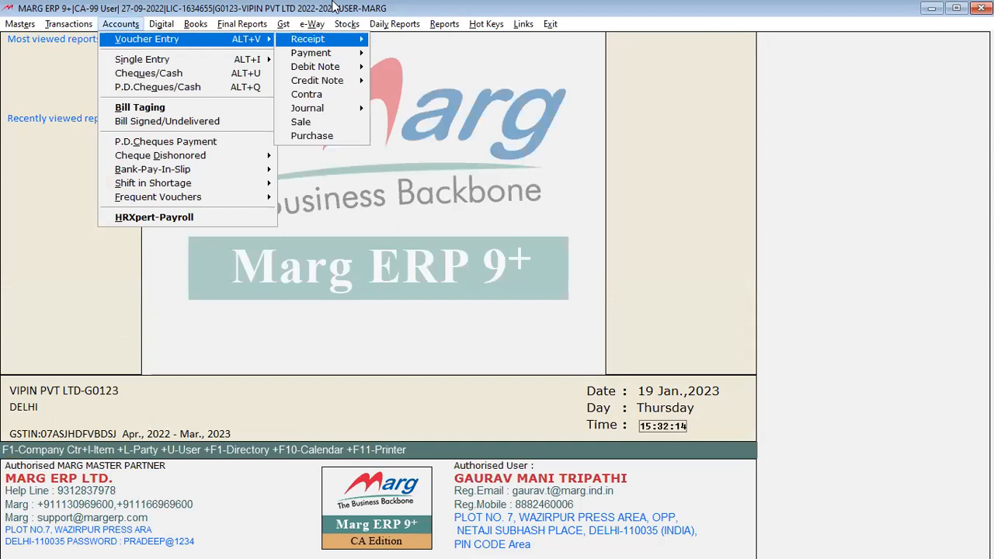
key(Return)
key(Down)
key(Down)
key(Down)
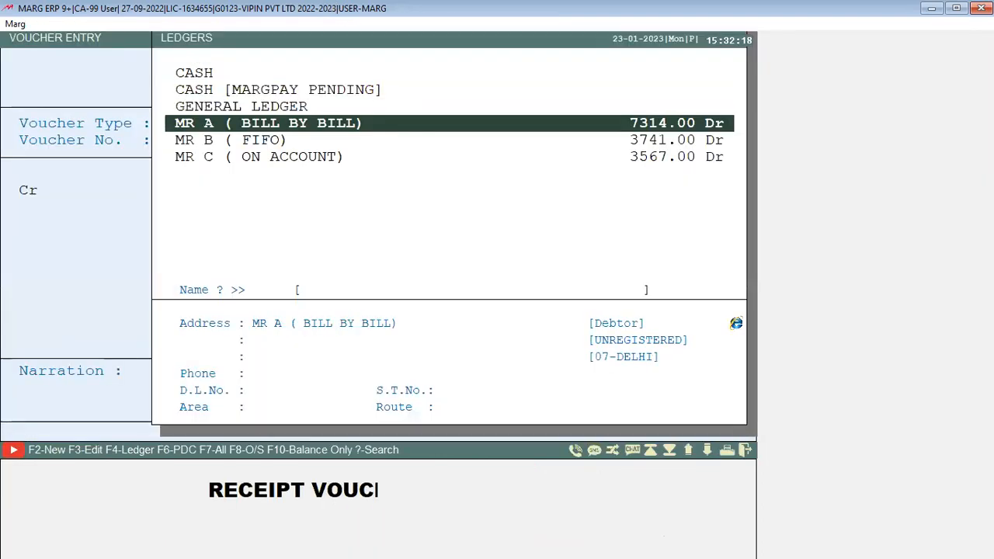
key(Return)
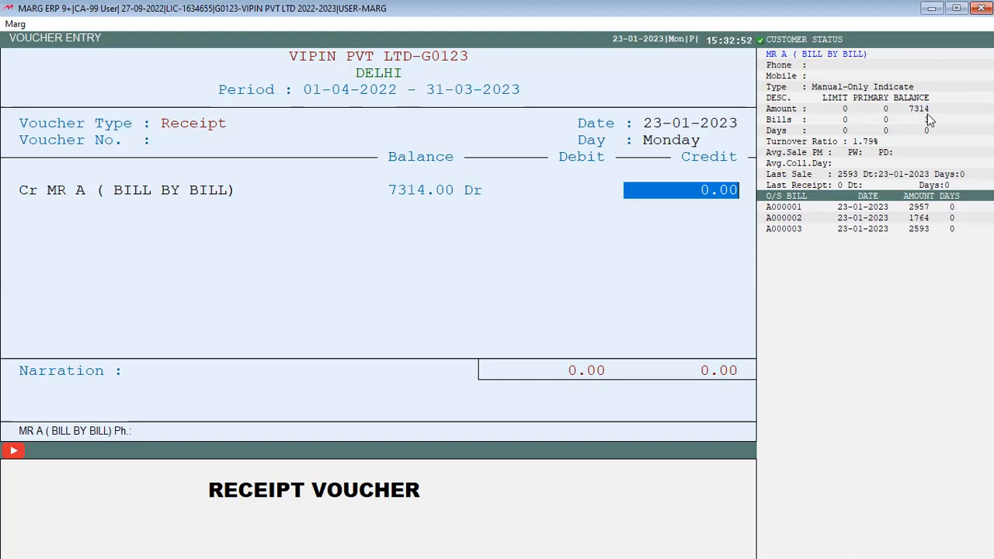
text(4000)
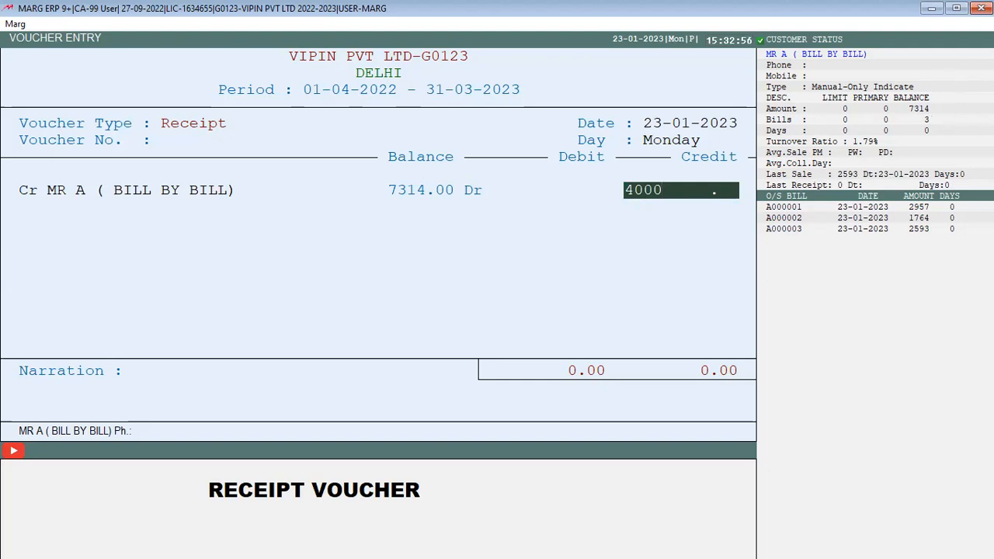
key(Return)
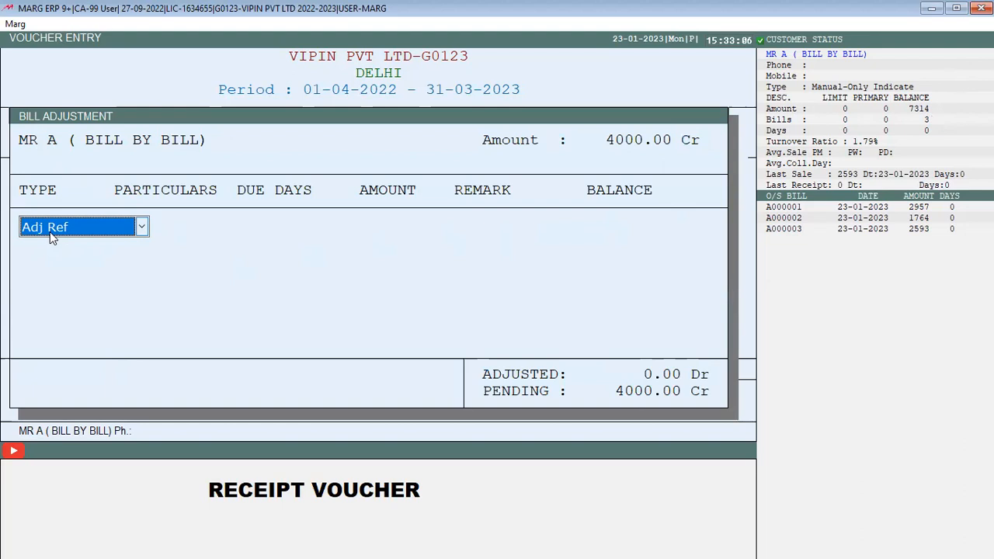
- Adjust 2593.00 of MR A's receipt against pending invoice A000003 as an Adj Ref
key(Return)
click(299, 207)
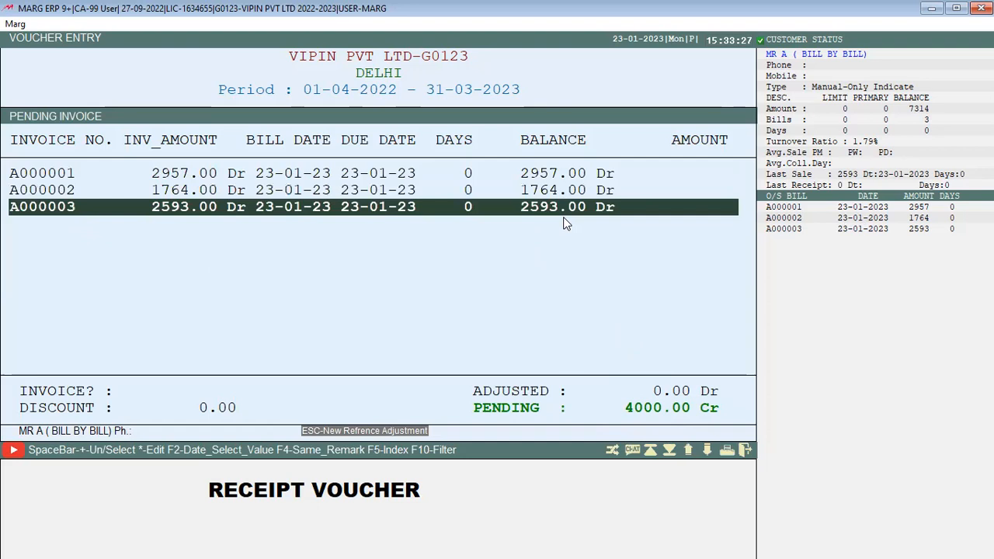
key(Return)
key(Return)
key(Return)
key(Return)
key(Return)
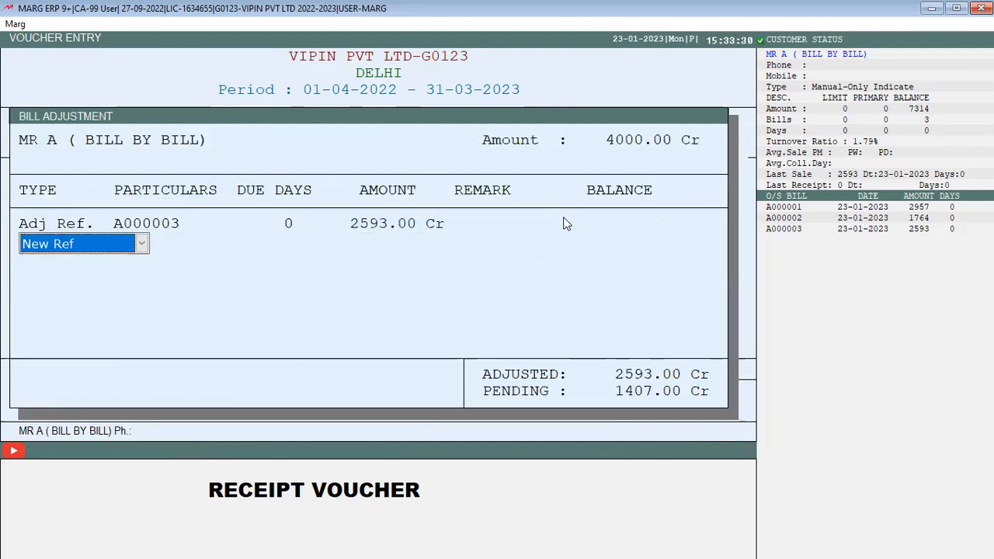
- Adjust the remaining 1407.00 Cr of MR A's receipt against pending invoice A000001 as an Adj Ref
key(Up)
key(Return)
click(556, 193)
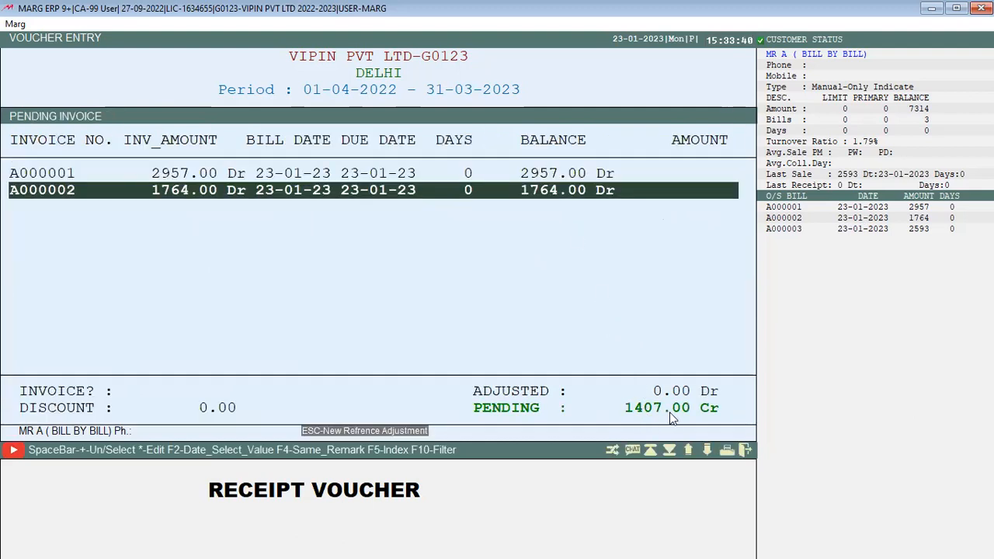
key(Up)
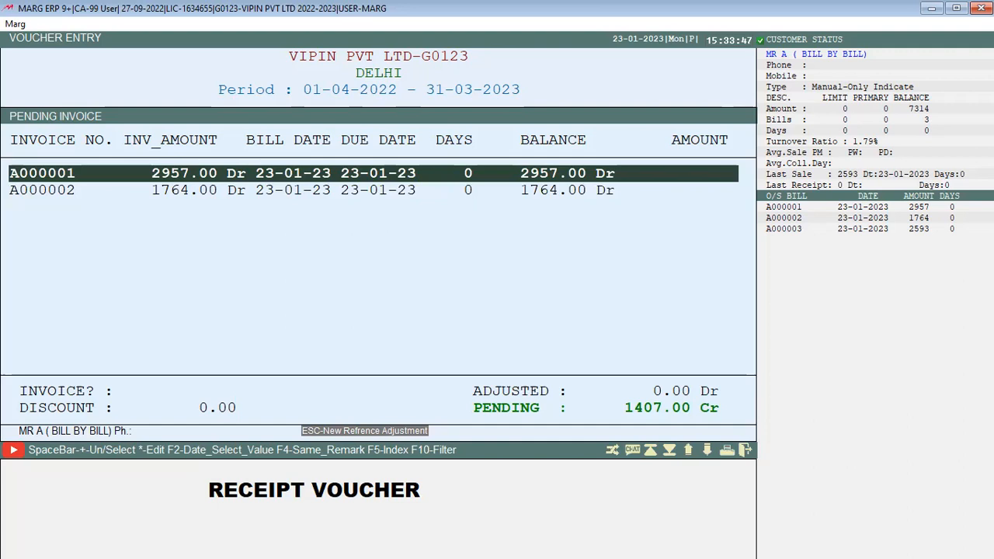
key(Down)
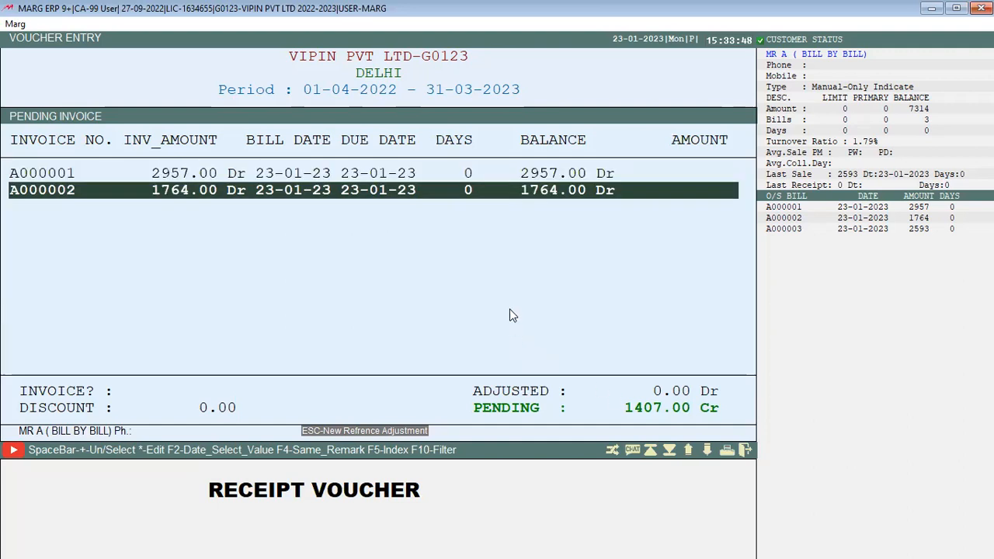
key(Up)
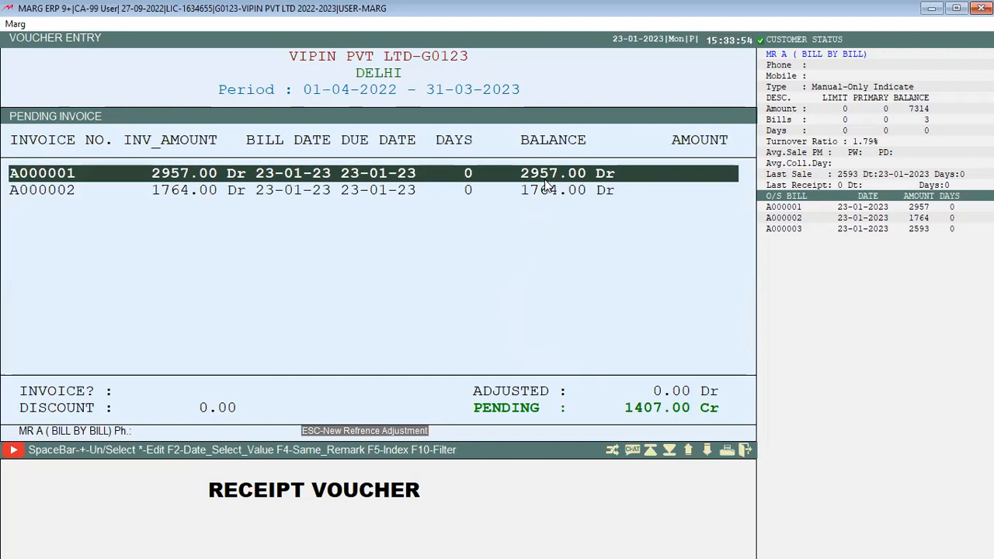
key(Return)
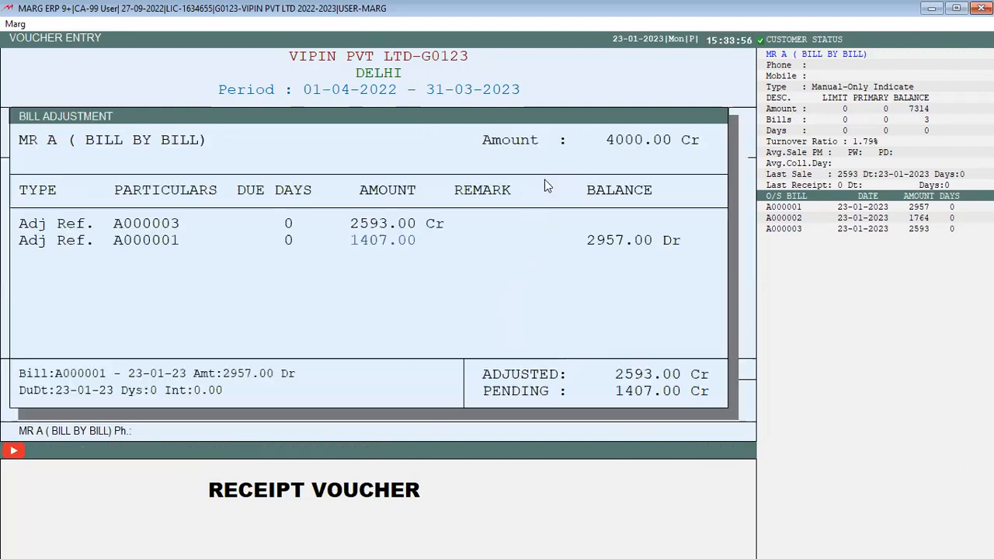
key(Return)
key(Return)
key(Return)
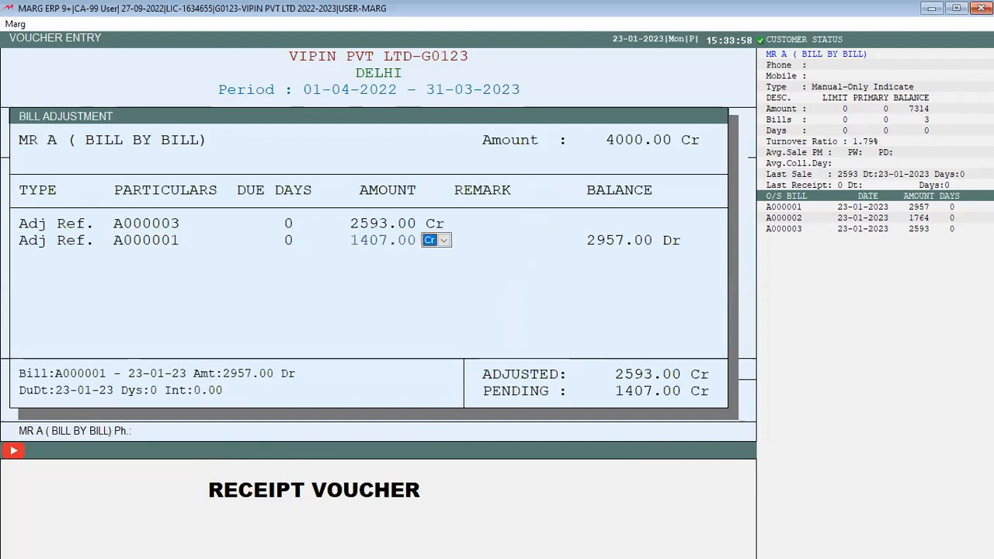
key(Return)
- Debit CASH with 4000.00 and save MR A's receipt voucher without a narration
key(Return)
key(Return)
key(Return)
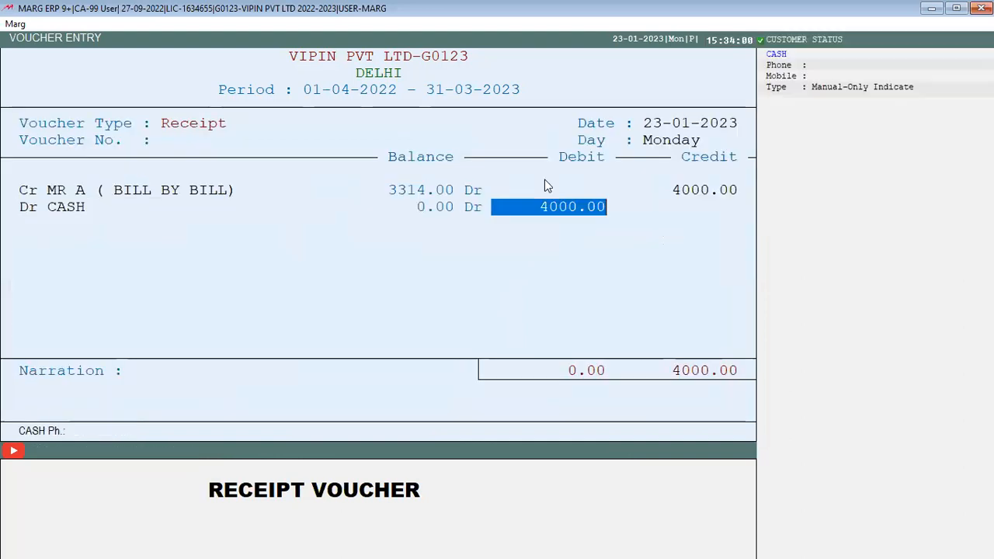
key(Return)
key(Return)
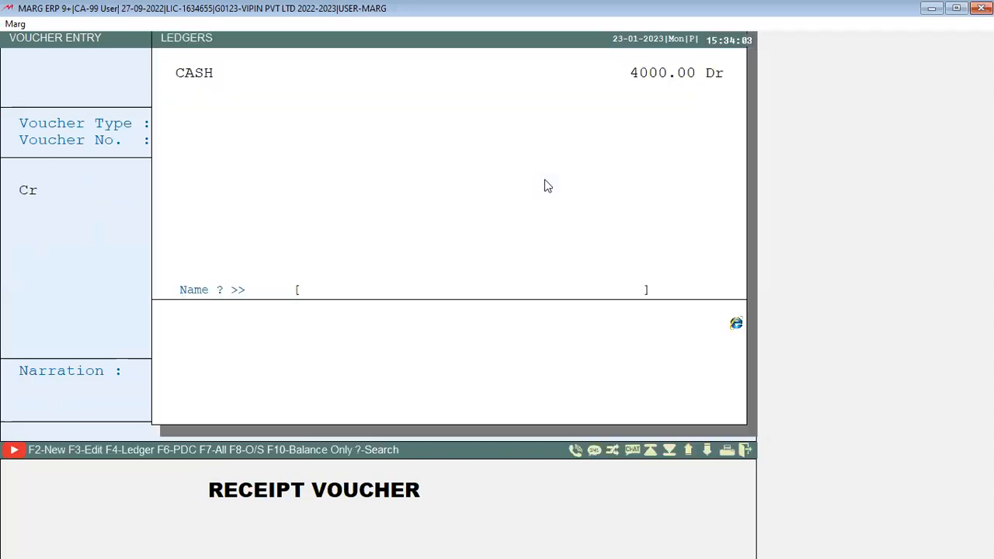
- Review MR A's customer status and outstanding bills after the receipt, and return to the ledger list
key(Return)
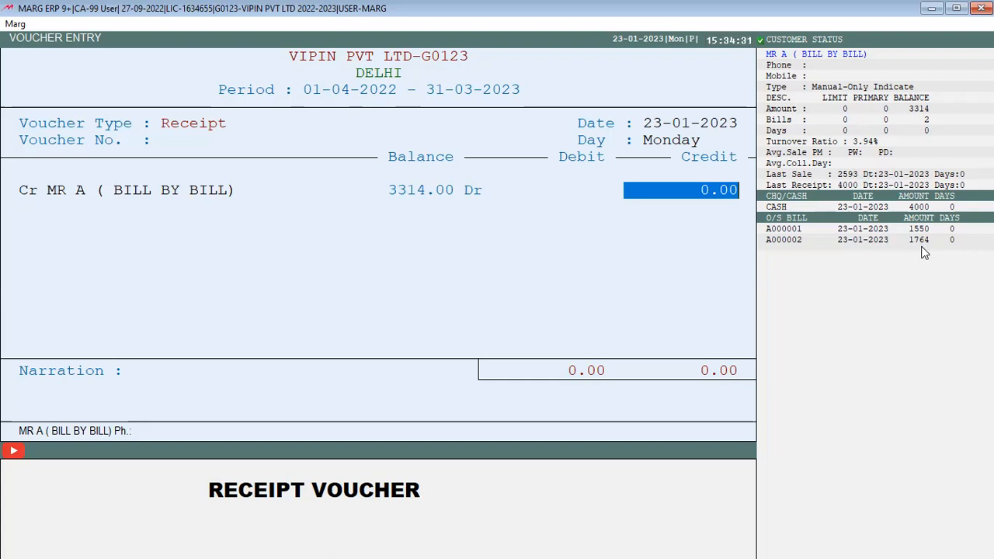
key(Escape)
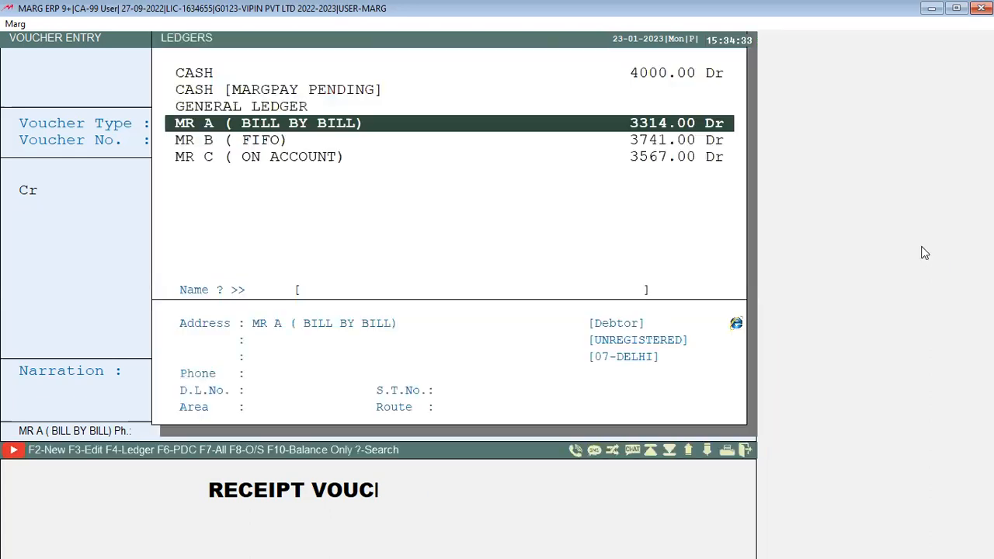
- Credit the MR B ( FIFO) ledger with 3500 in the receipt voucher
key(Down)
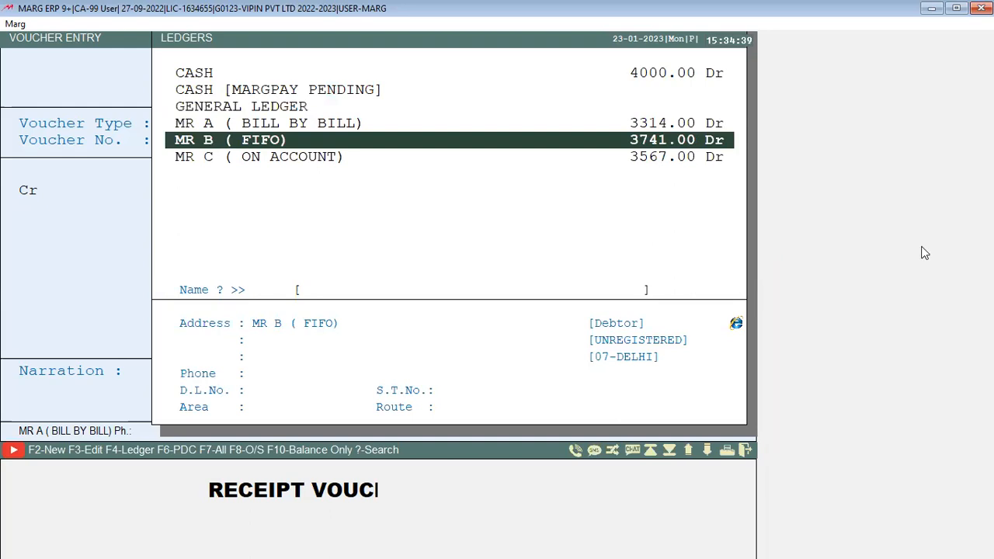
key(Return)
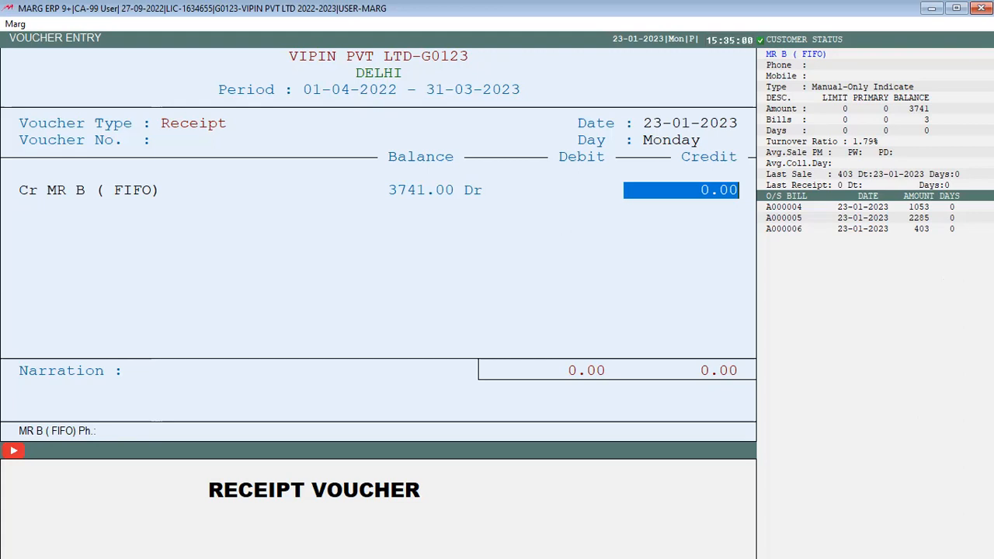
text(3500)
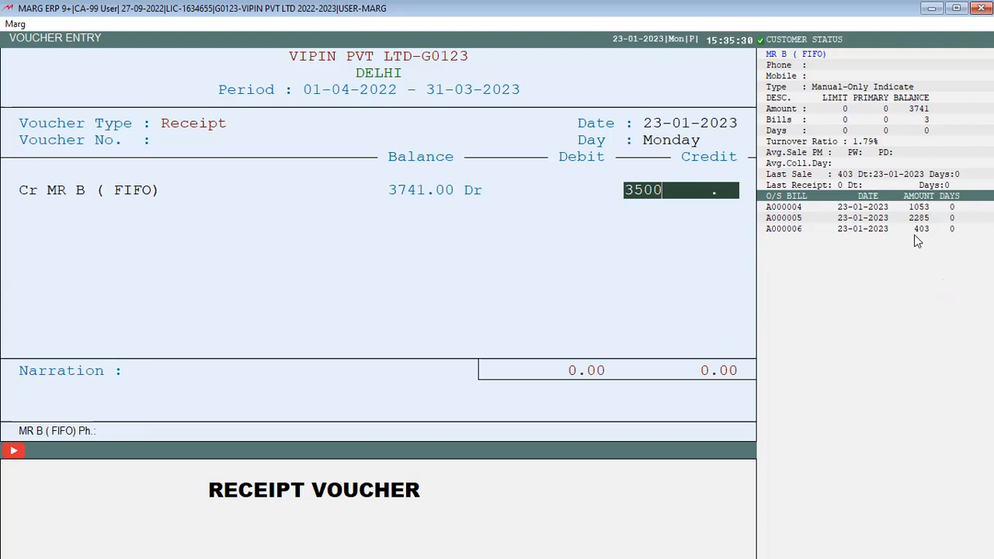
key(Return)
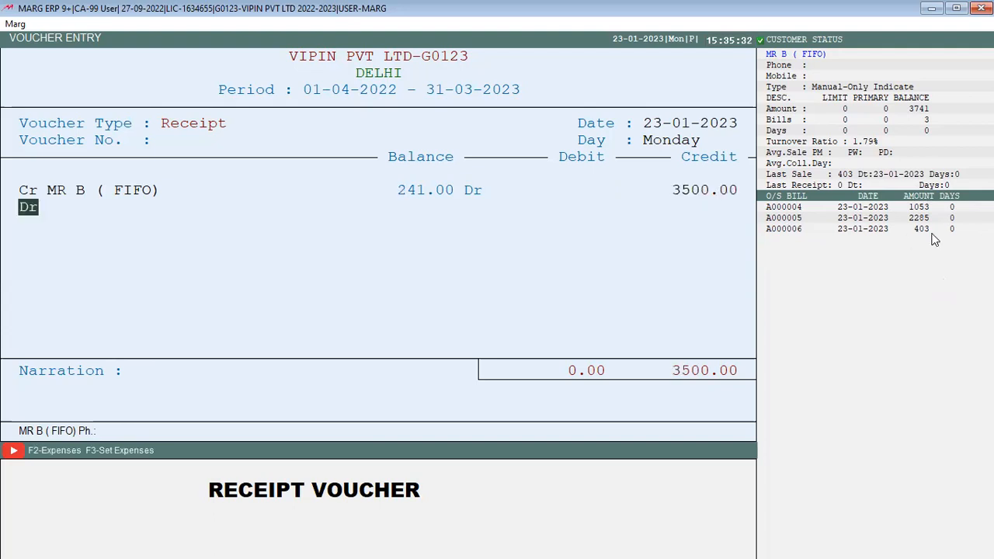
- Debit CASH with 3500.00 and save MR B's receipt voucher without a narration
key(Return)
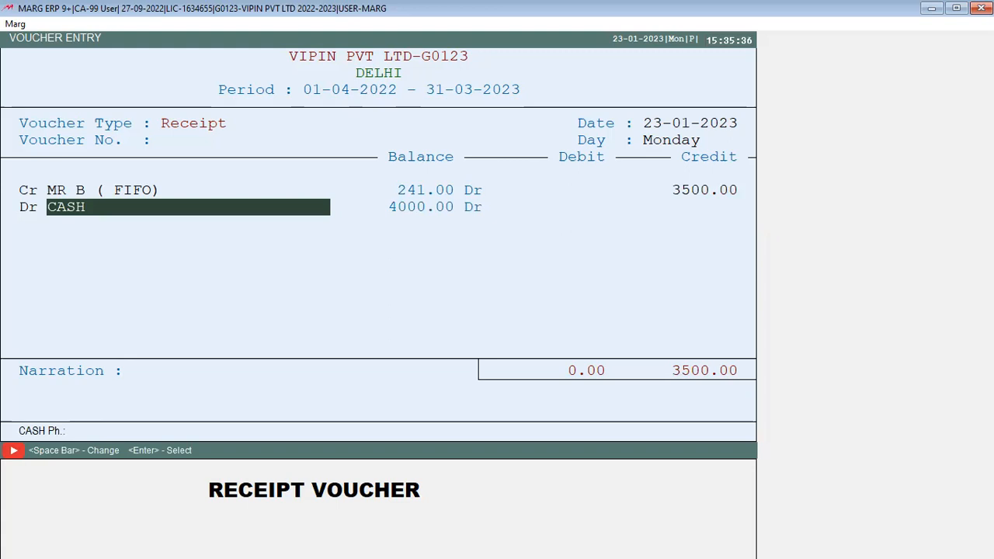
key(Return)
key(Return)
key(Return)
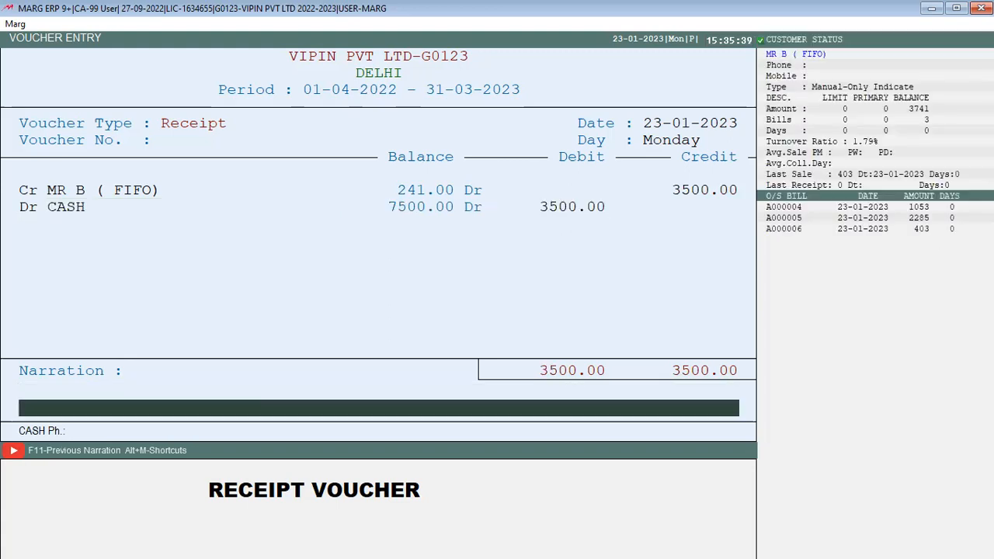
key(Return)
- Select MR B in a new receipt voucher to review the customer status and outstanding bills, and return to the ledger list
key(Return)
key(Return)
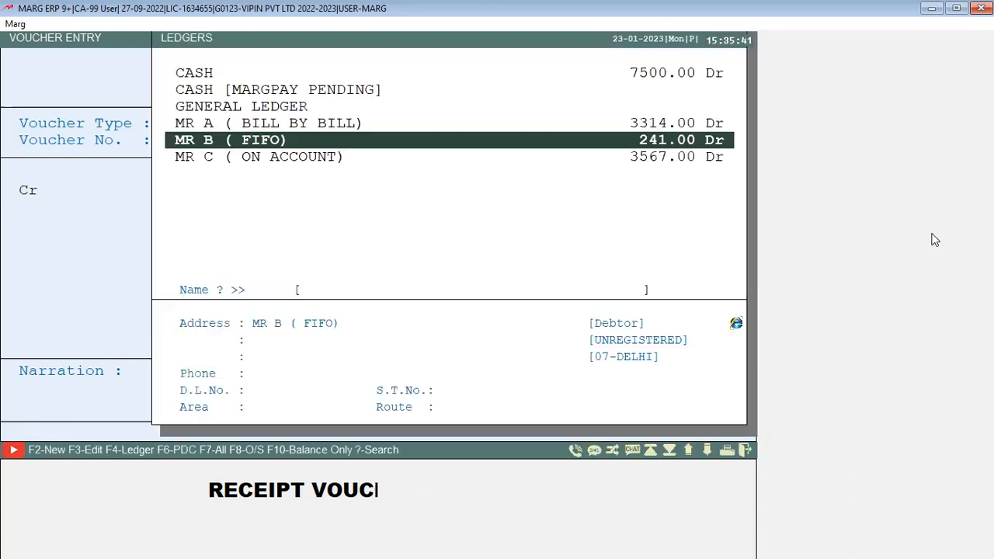
key(Return)
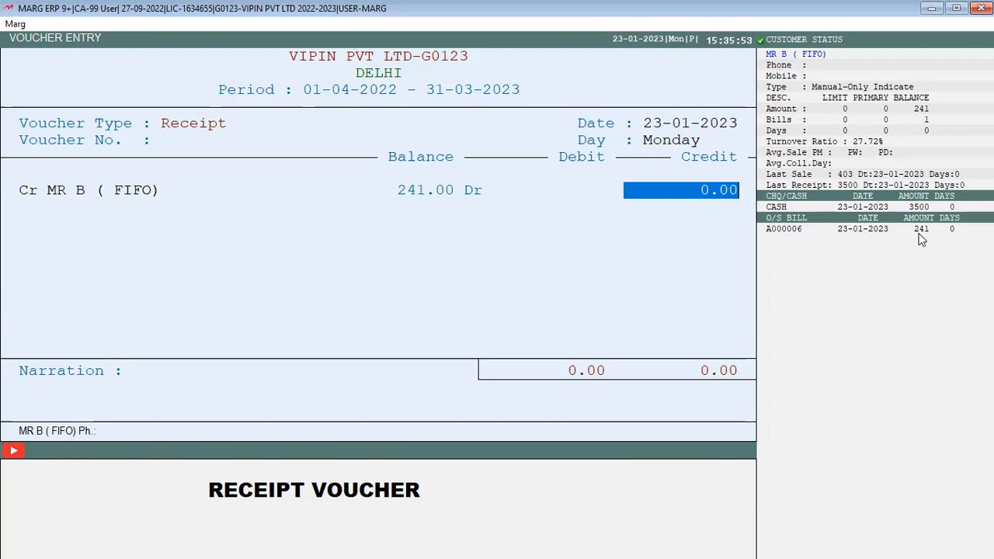
key(Escape)
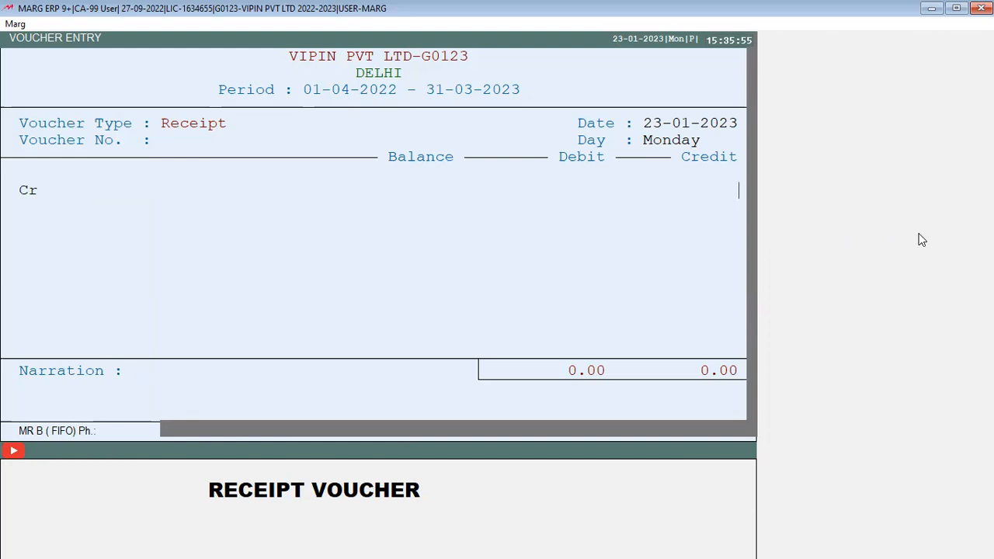
- Credit the MR C ( ON ACCOUNT) ledger with 2000 in the receipt voucher
key(Down)
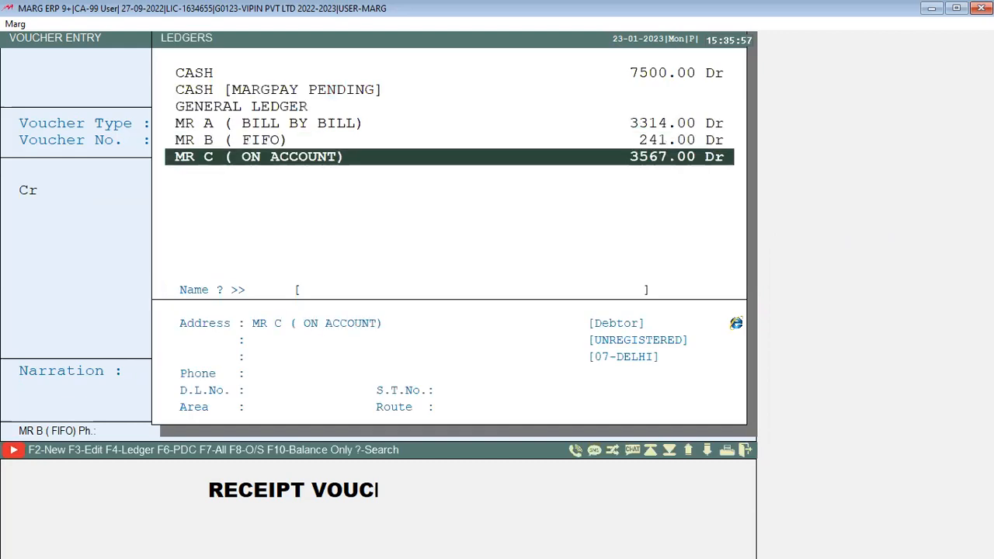
key(Return)
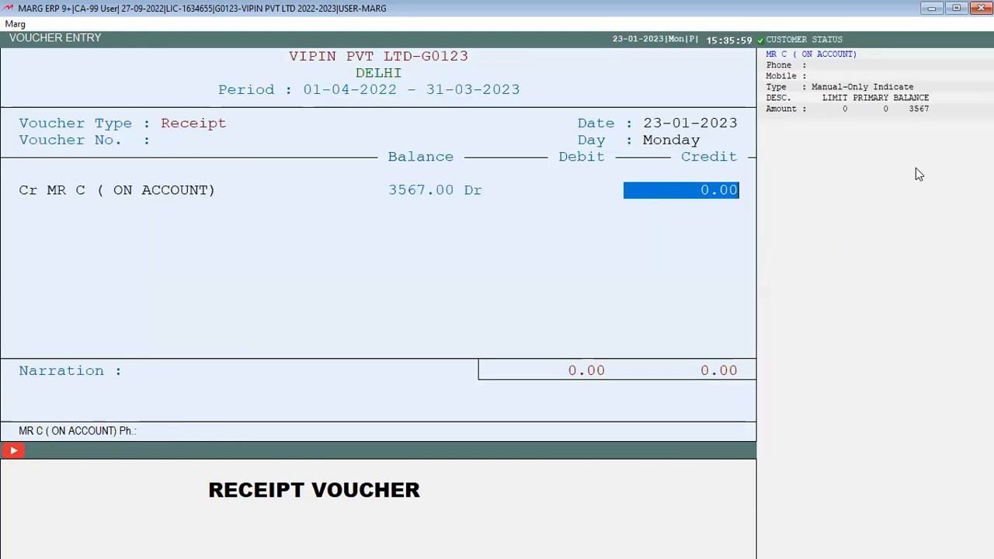
text(2000 .)
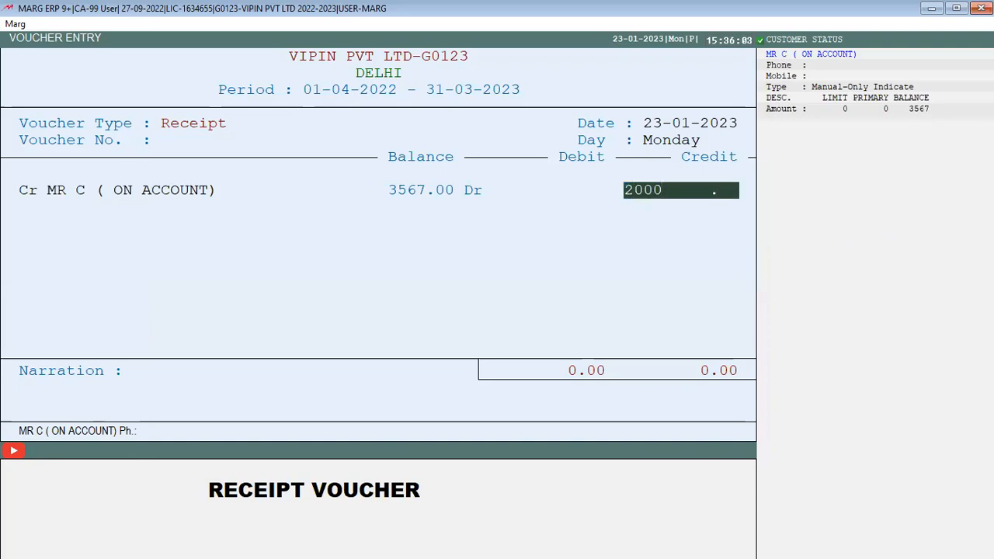
key(Return)
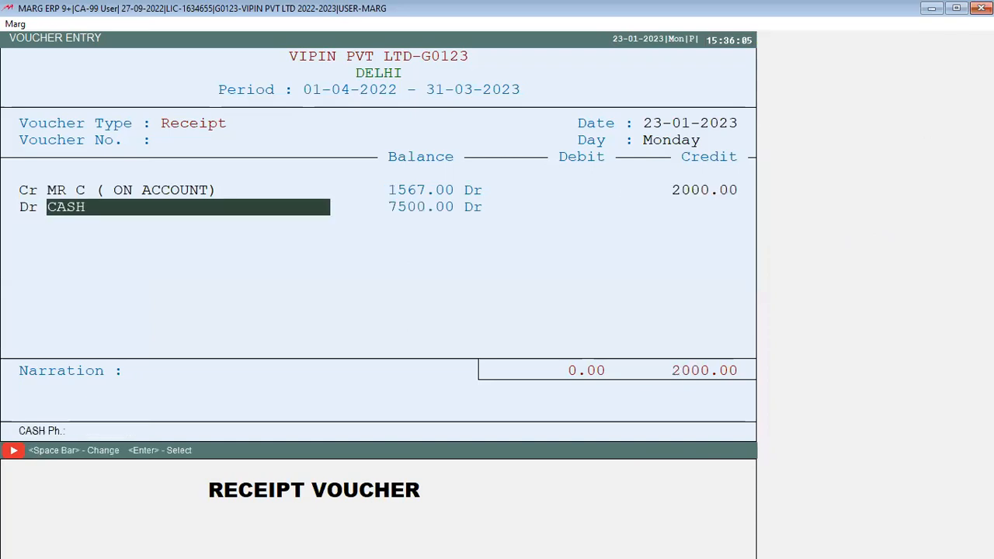
- Debit CASH to balance MR C's receipt, save the voucher without a narration and leave voucher entry
key(Return)
key(Return)
key(Return)
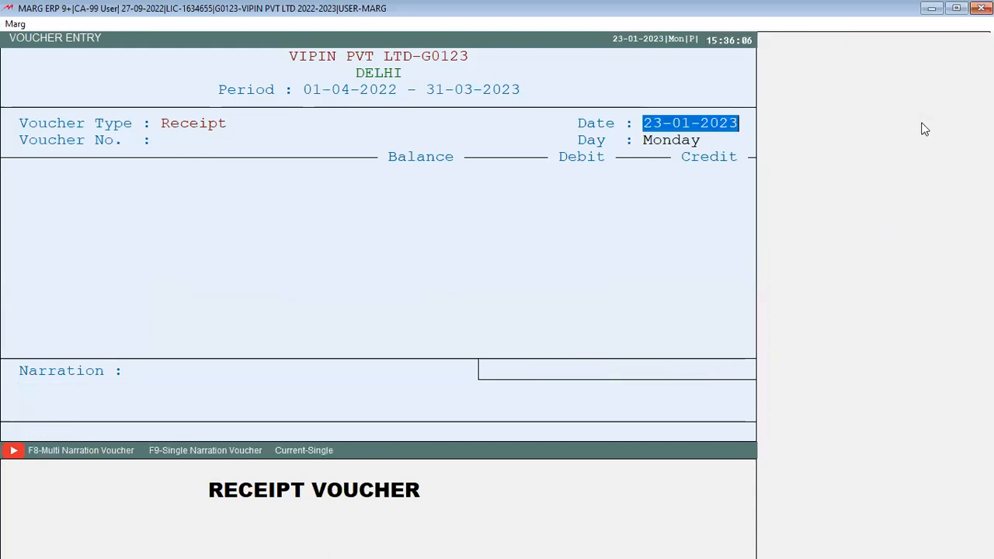
key(Escape)
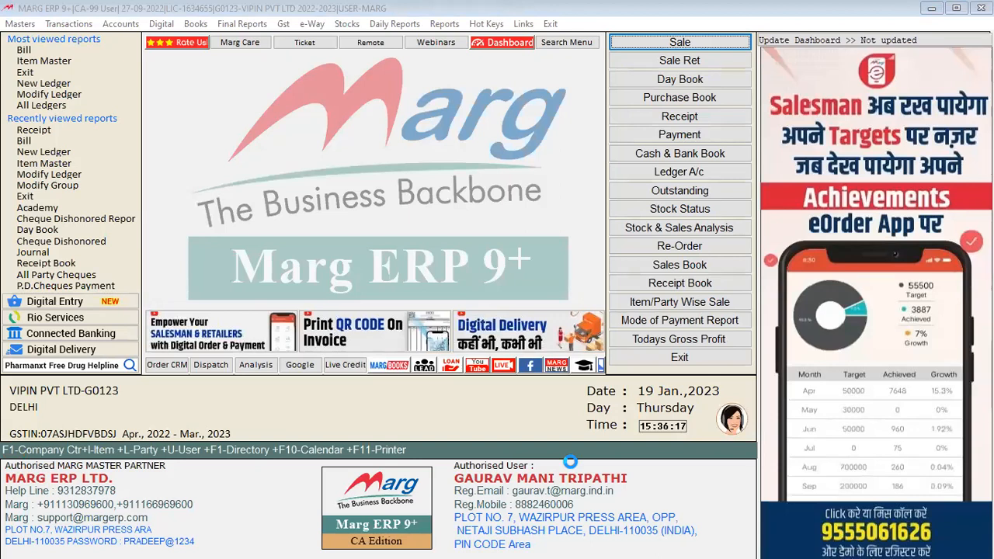
click(546, 6)
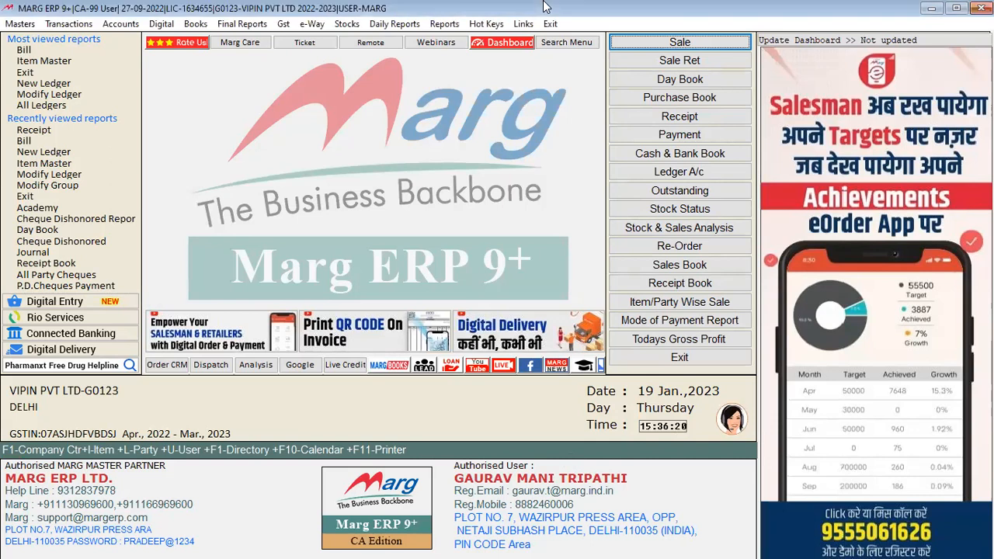